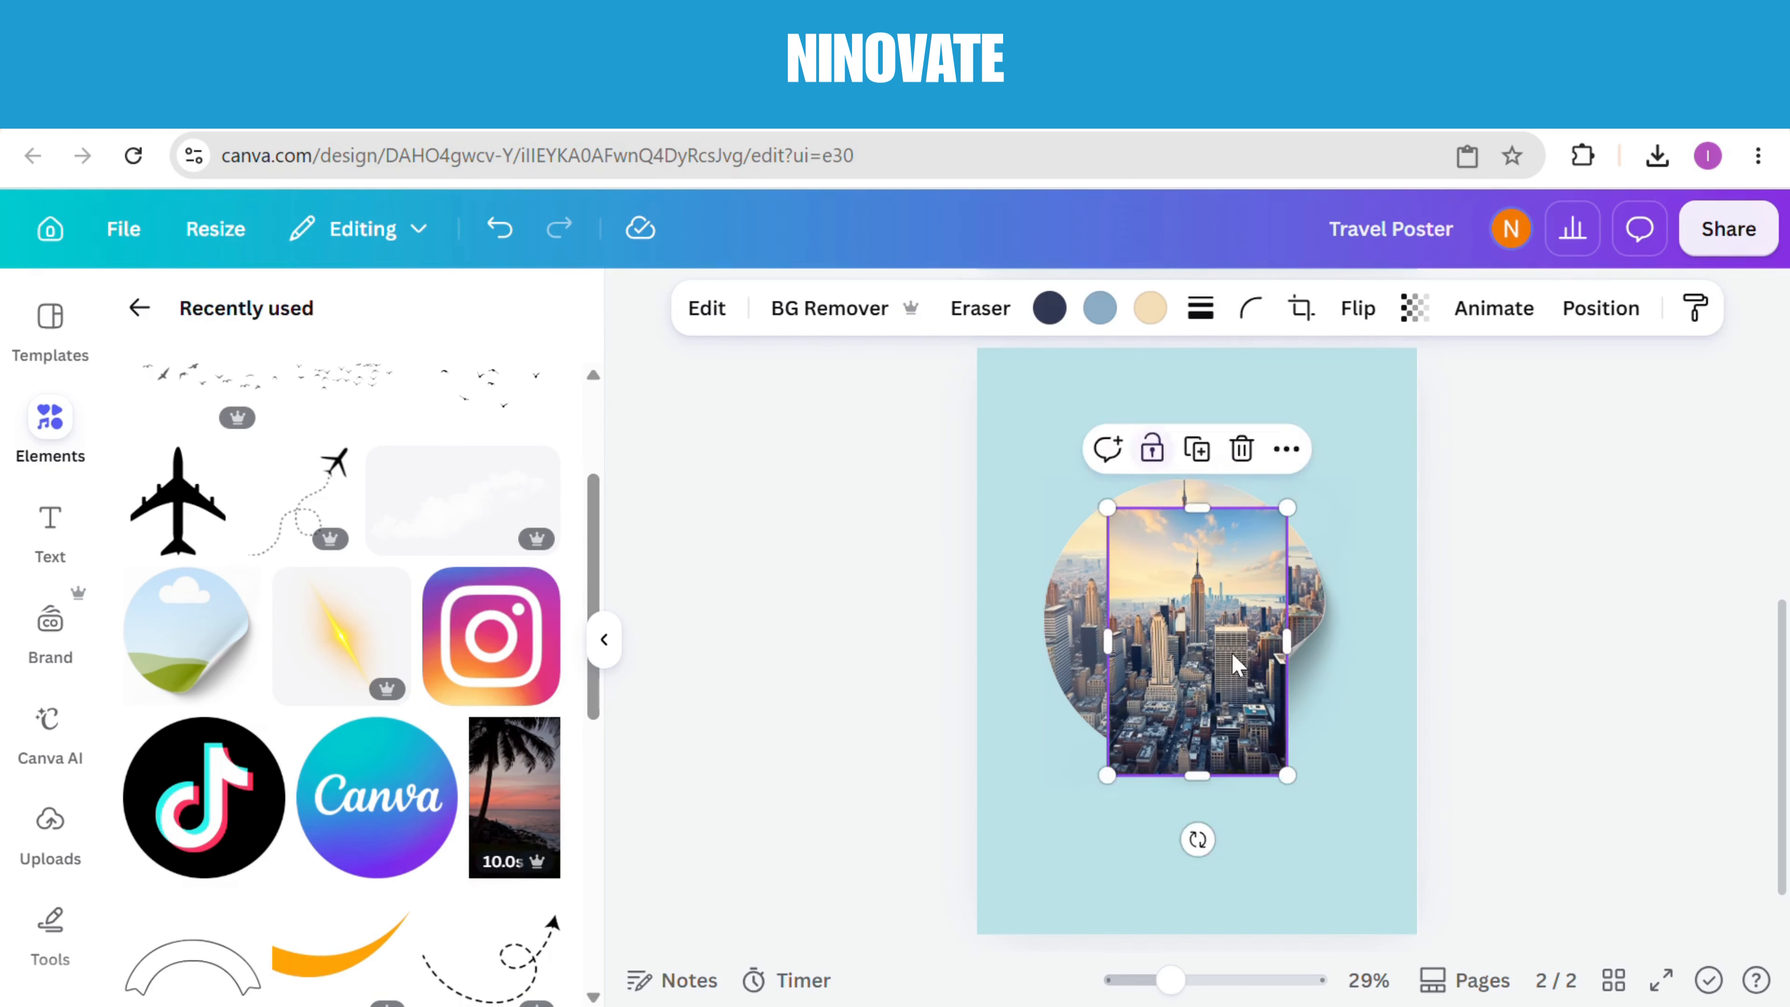
Step: Align the overlaid city photo with the circular frame, remove its background, and trim its lower edge
drag(1246, 669, 1235, 584)
click(863, 314)
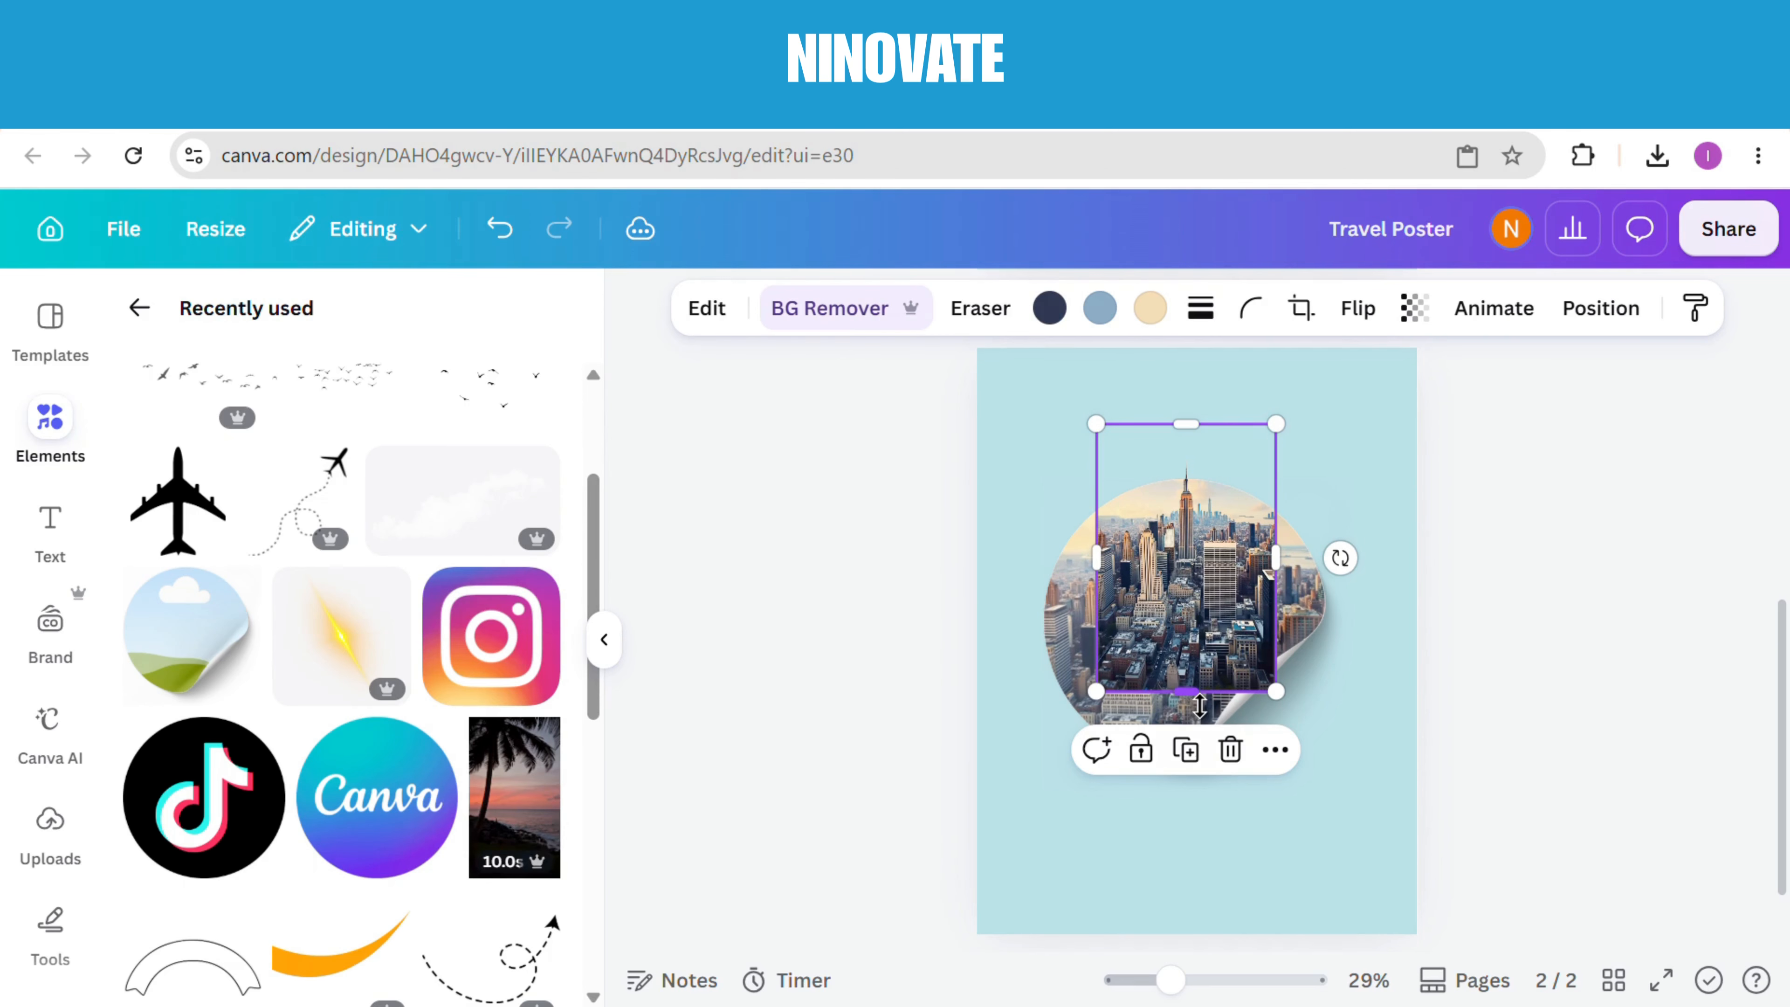
drag(1186, 691, 1186, 626)
click(1010, 448)
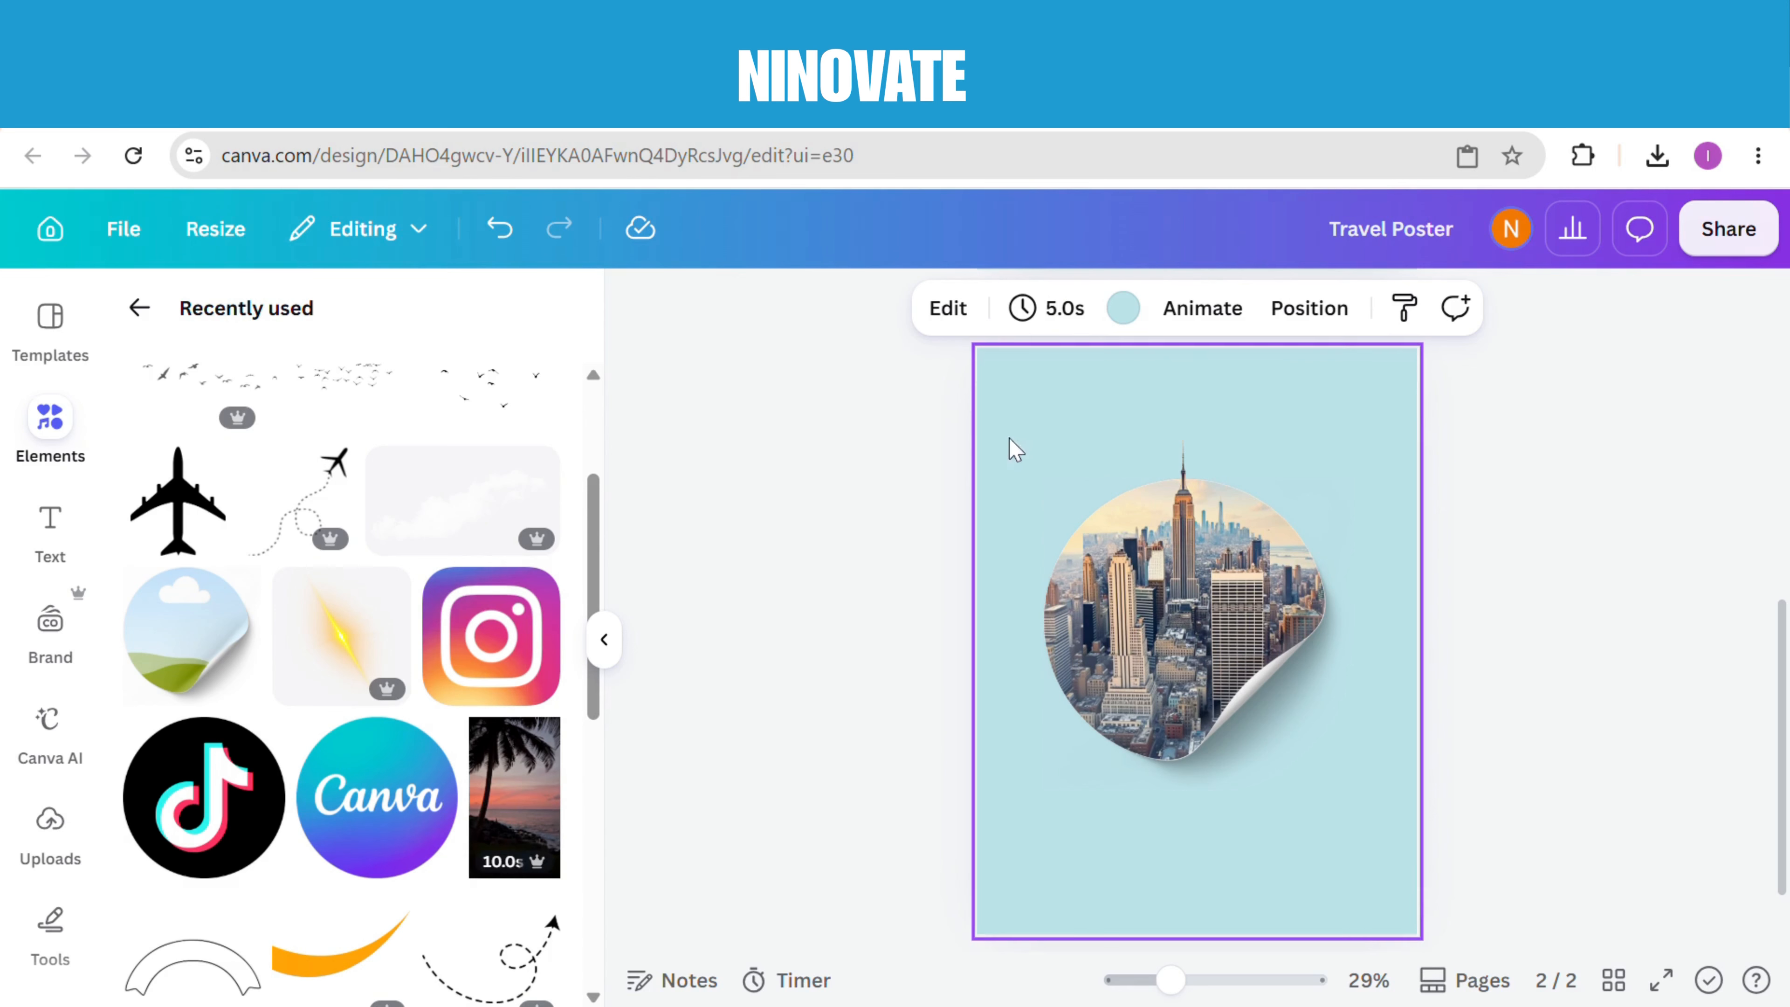
Step: Add the wispy cloud graphic and place copies at the circle's upper-right, lower-left and lower-right edges
click(467, 539)
click(1203, 512)
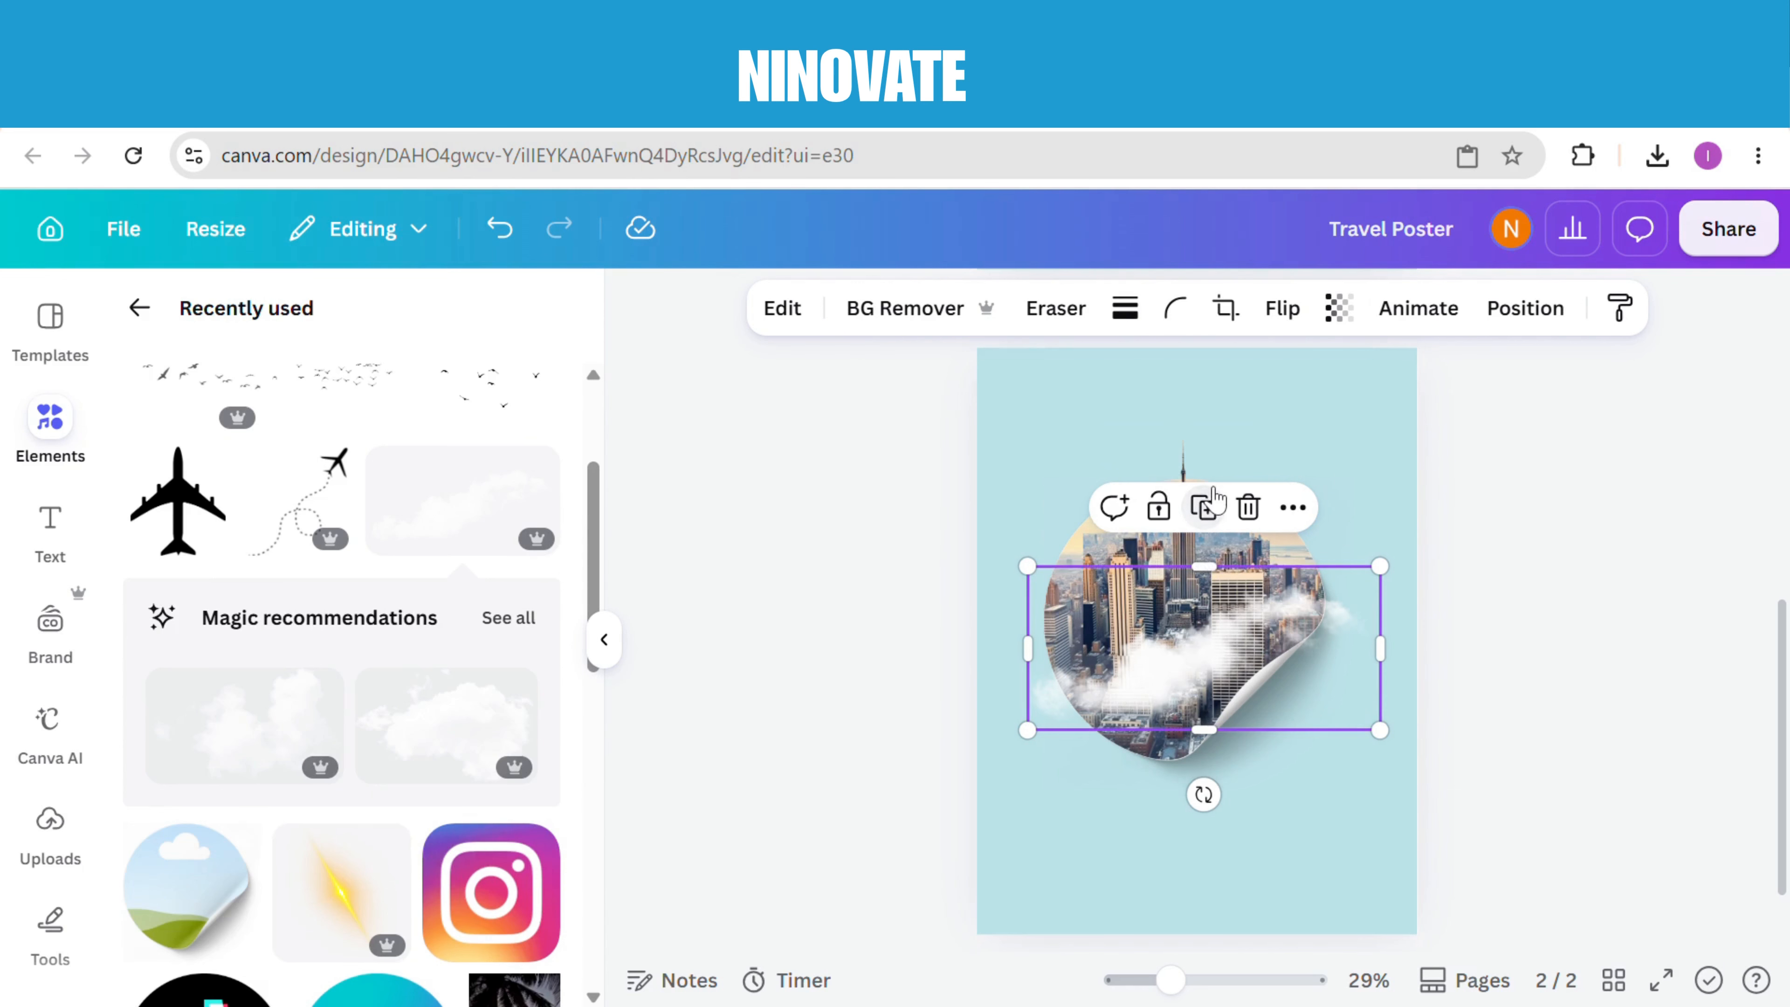
drag(1230, 648, 1299, 500)
drag(1124, 676, 1043, 663)
drag(1138, 634, 1285, 723)
click(1043, 659)
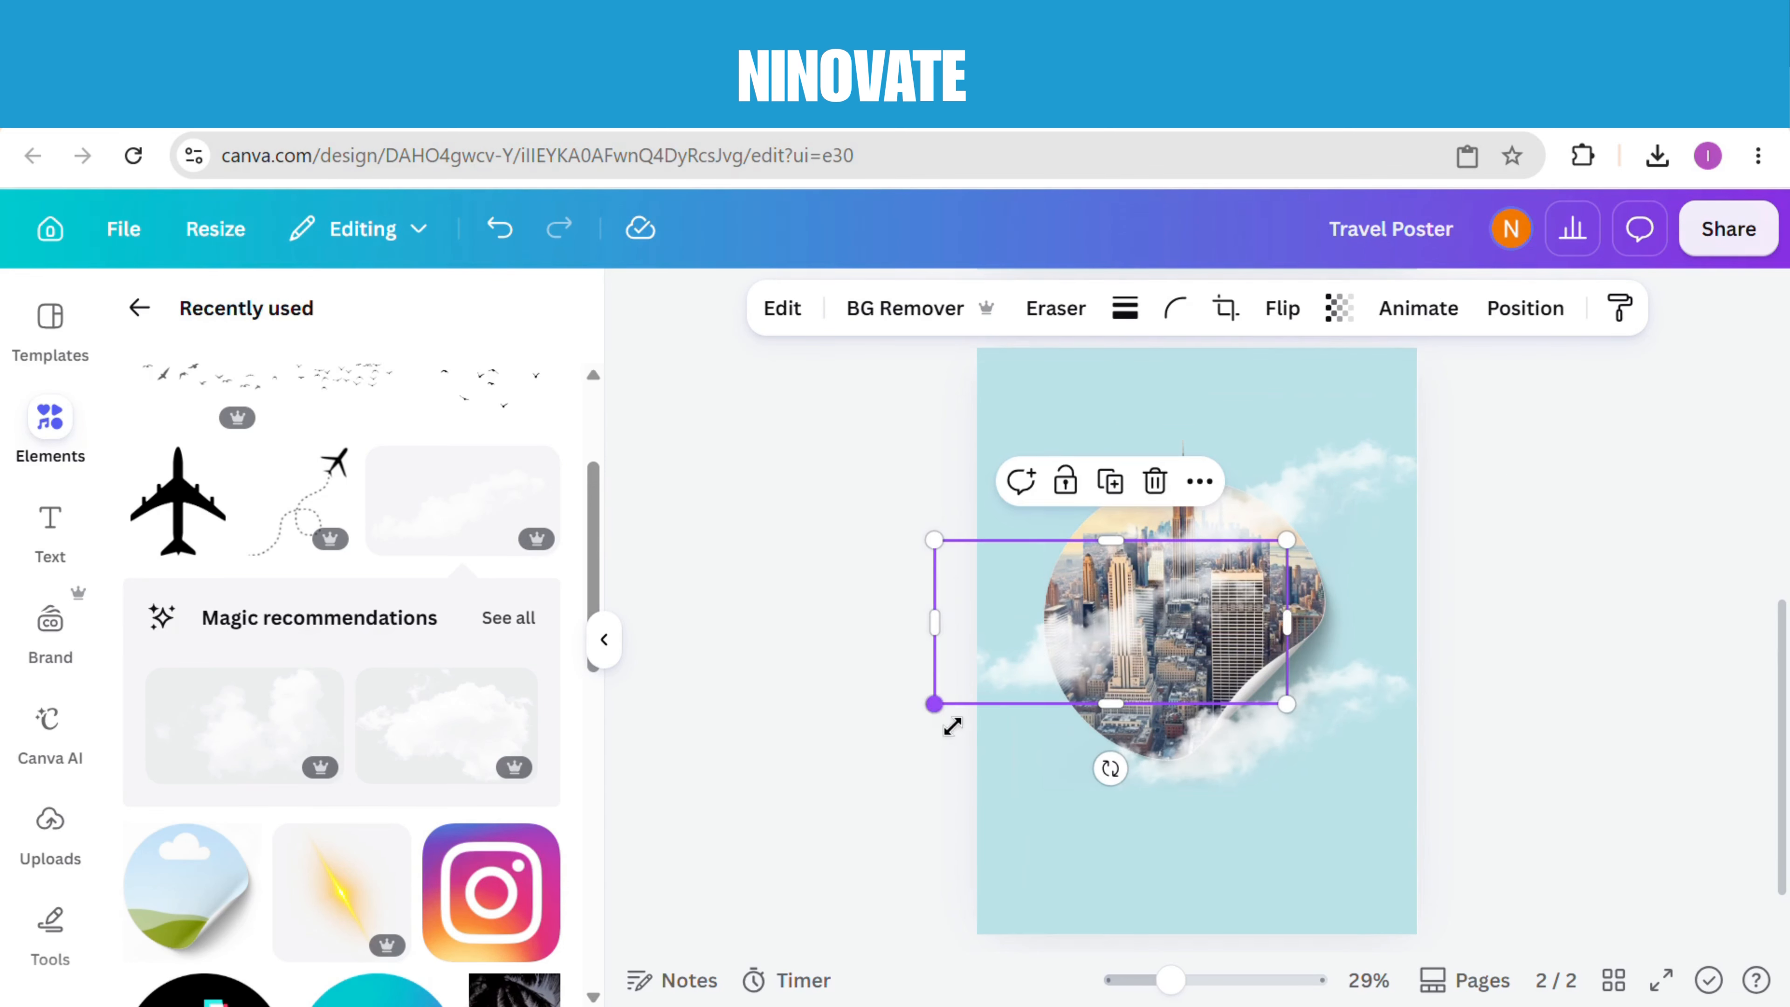
Step: Shrink the three clouds and reposition them closer around the edges of the circular city photo
drag(934, 704, 1020, 663)
drag(1115, 616, 1047, 646)
click(1241, 527)
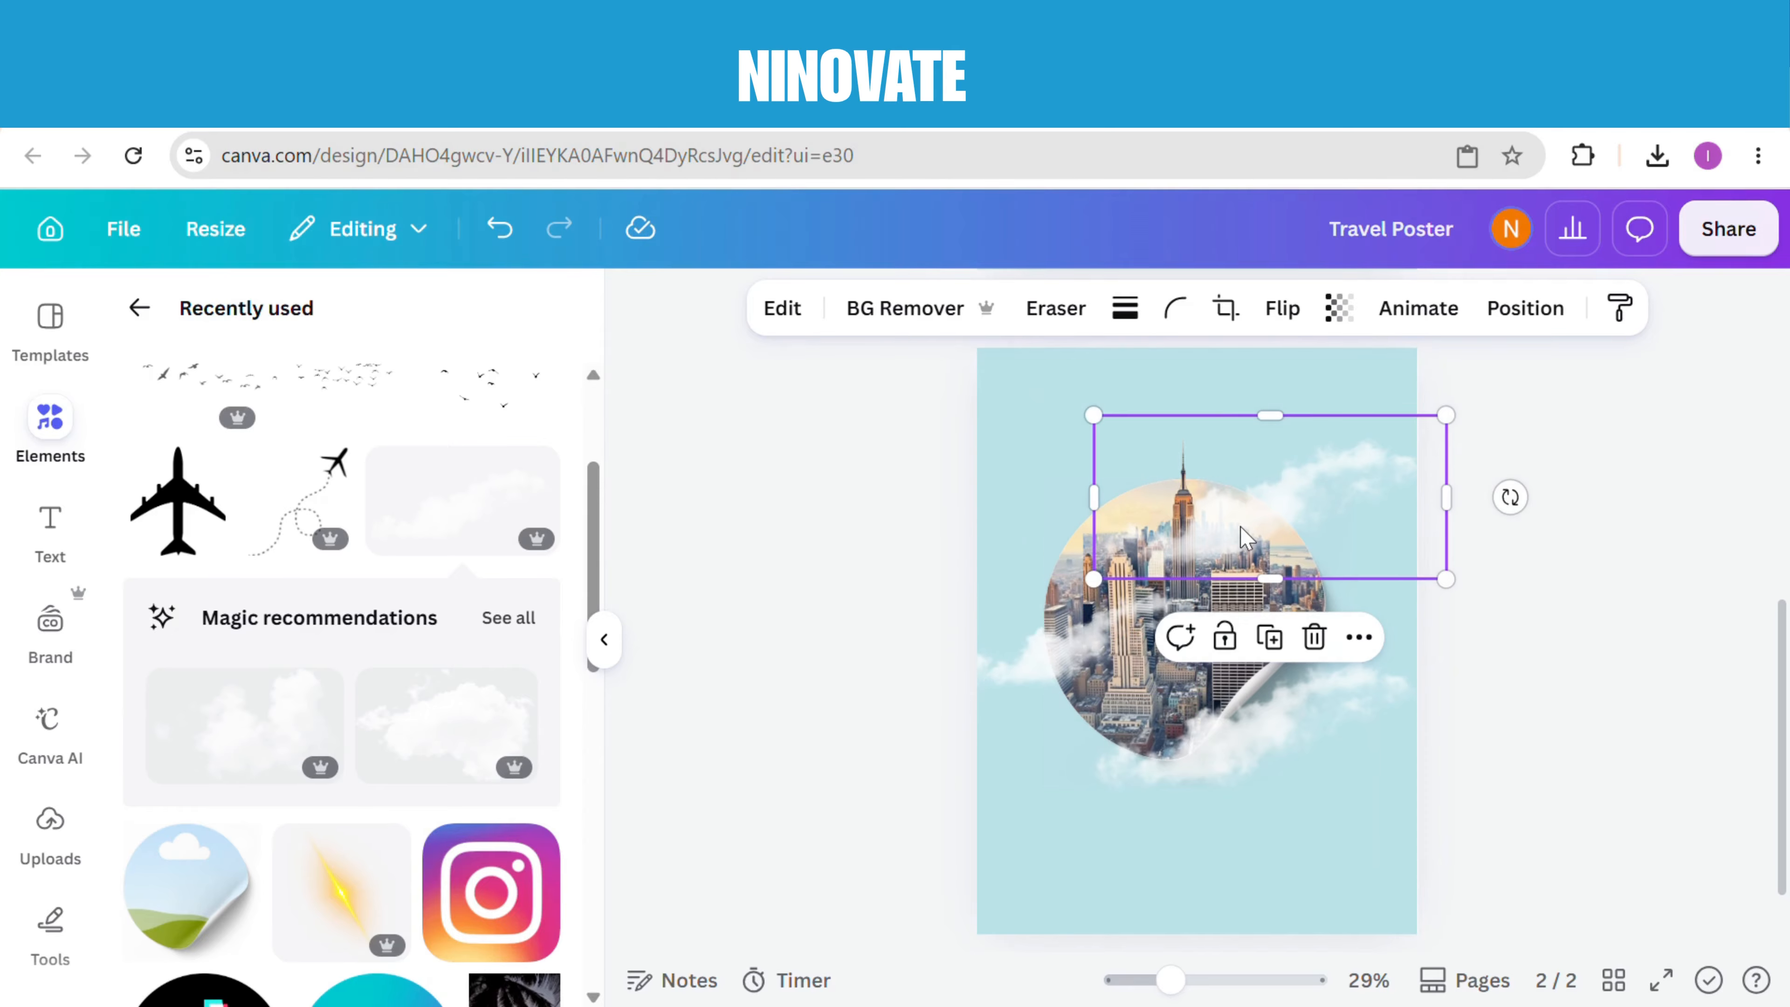
drag(1114, 440, 1165, 461)
drag(1349, 549, 1284, 537)
click(1198, 733)
drag(1085, 793, 1154, 766)
mouse_move(1294, 730)
mouse_down()
mouse_move(1272, 735)
mouse_move(1272, 776)
mouse_move(1268, 753)
mouse_up()
drag(1055, 675, 1055, 683)
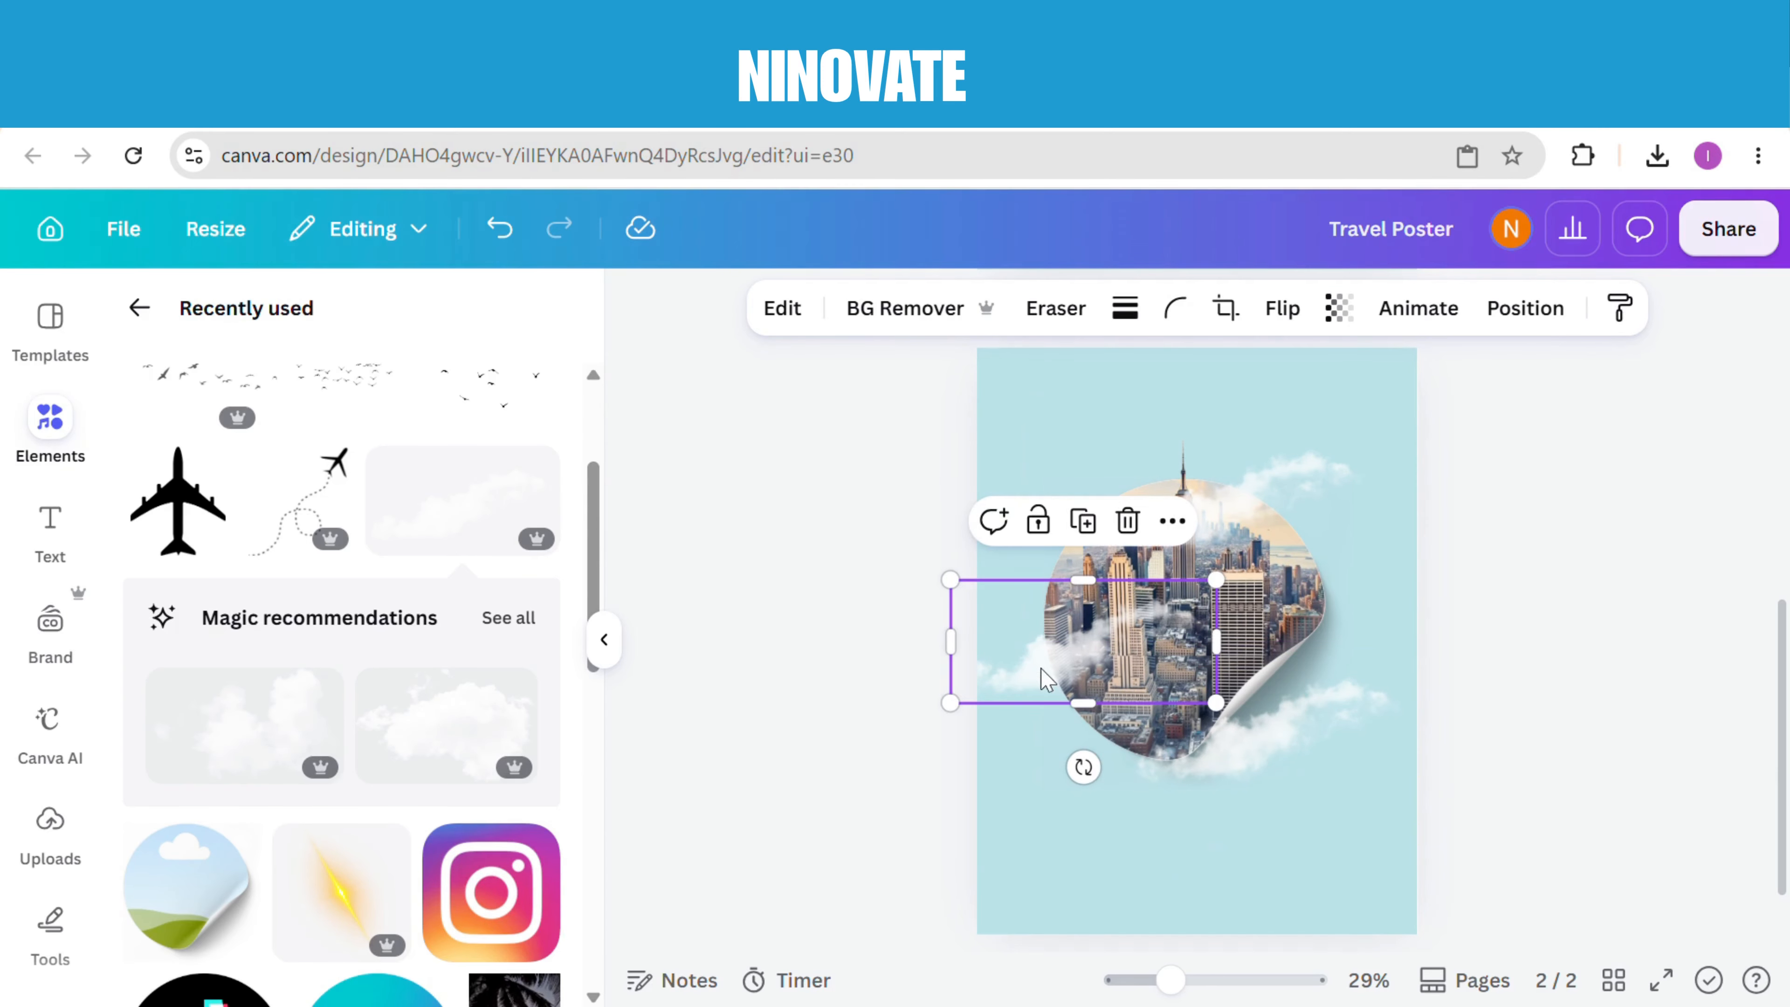
Step: Make all three clouds semi-transparent, setting the lower-right cloud's transparency to 63
click(1341, 309)
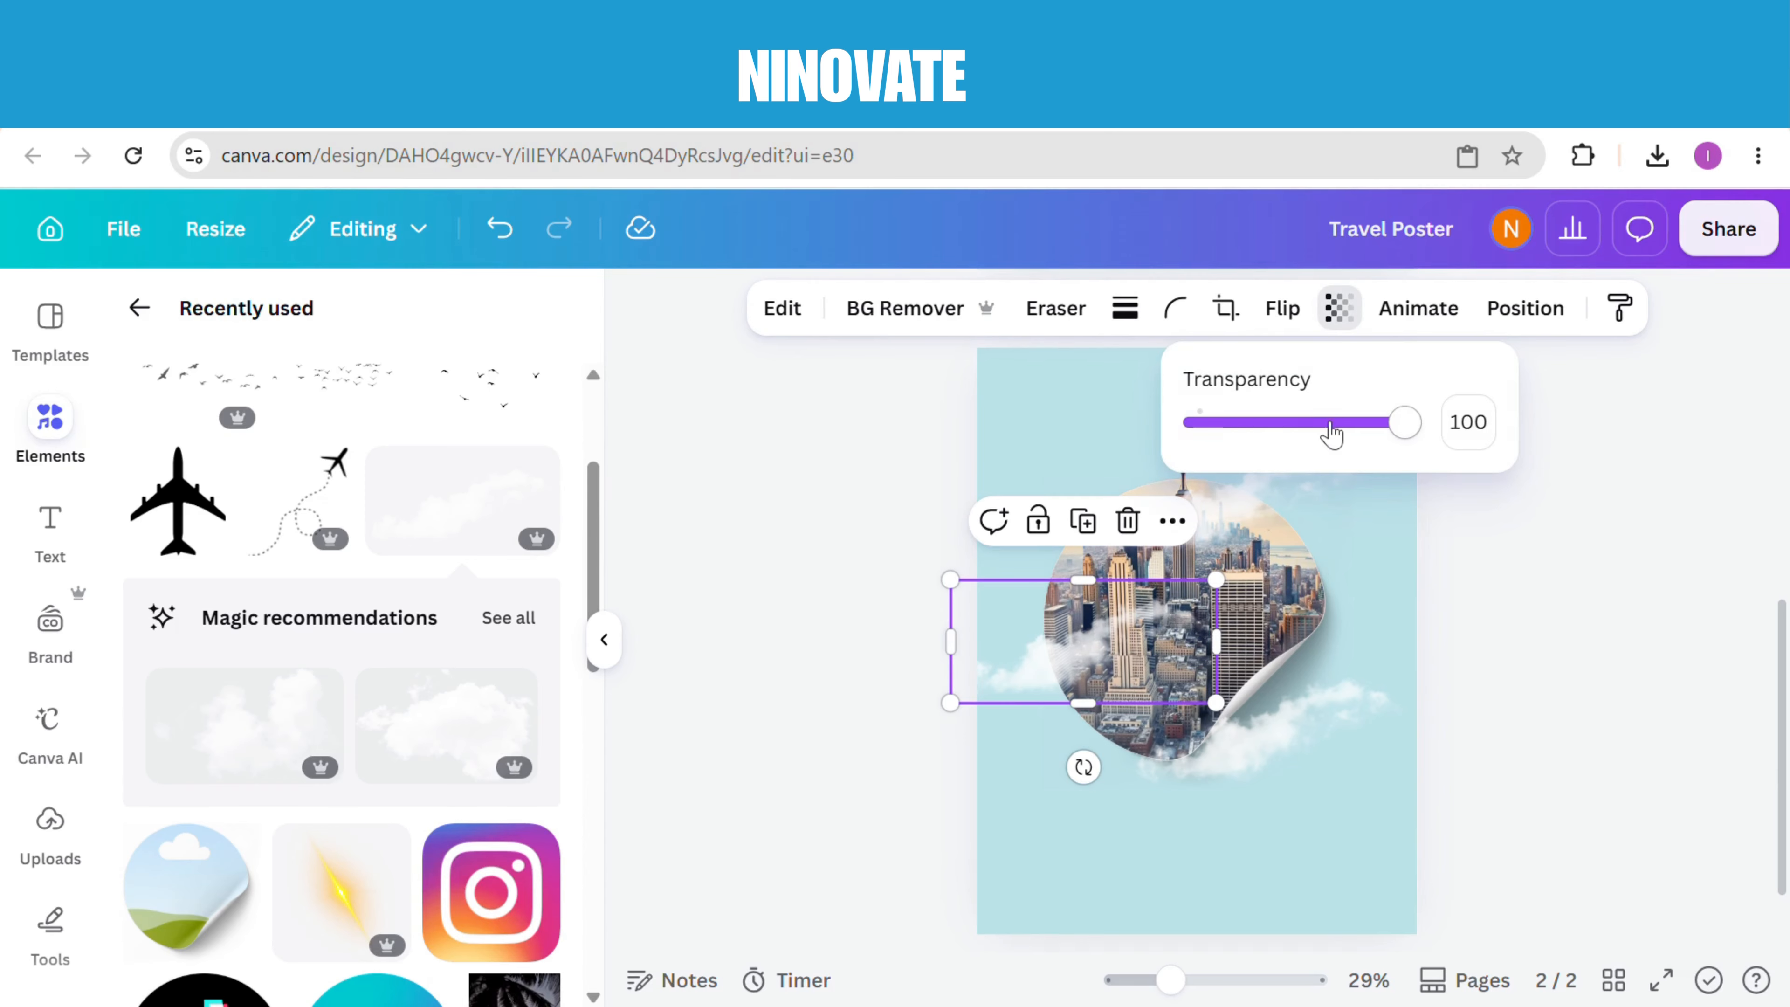
click(1331, 424)
click(1312, 721)
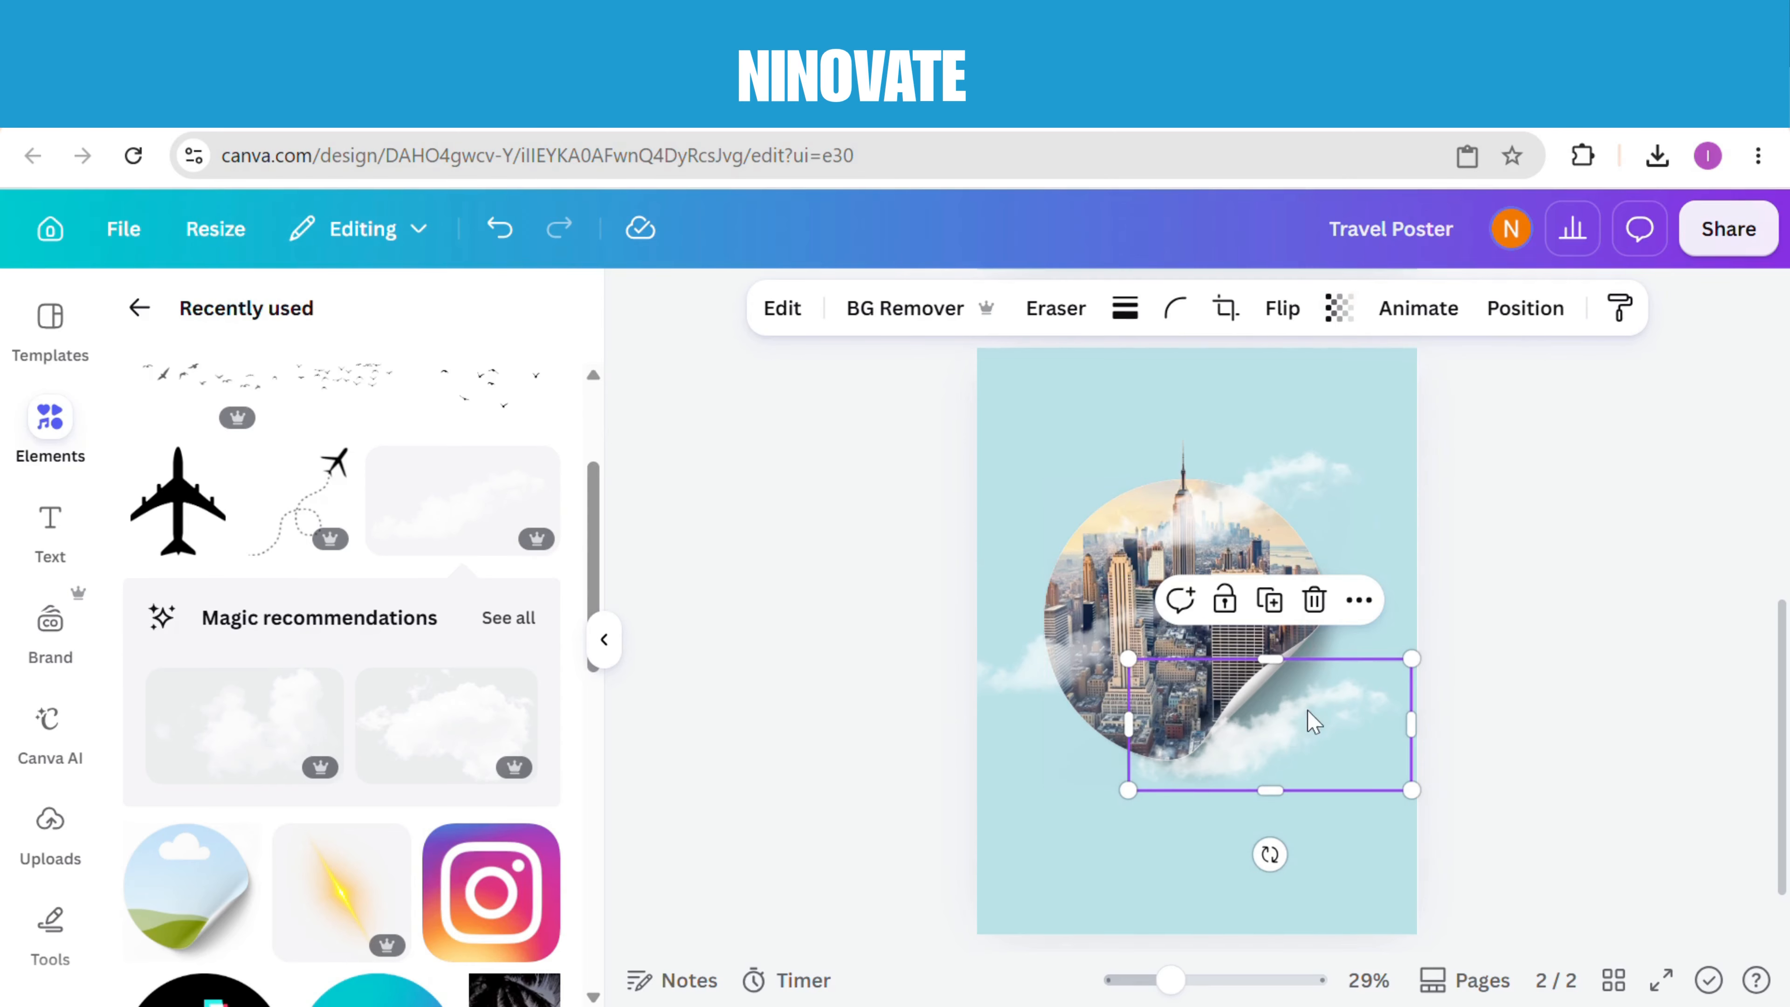
click(1339, 309)
click(1330, 424)
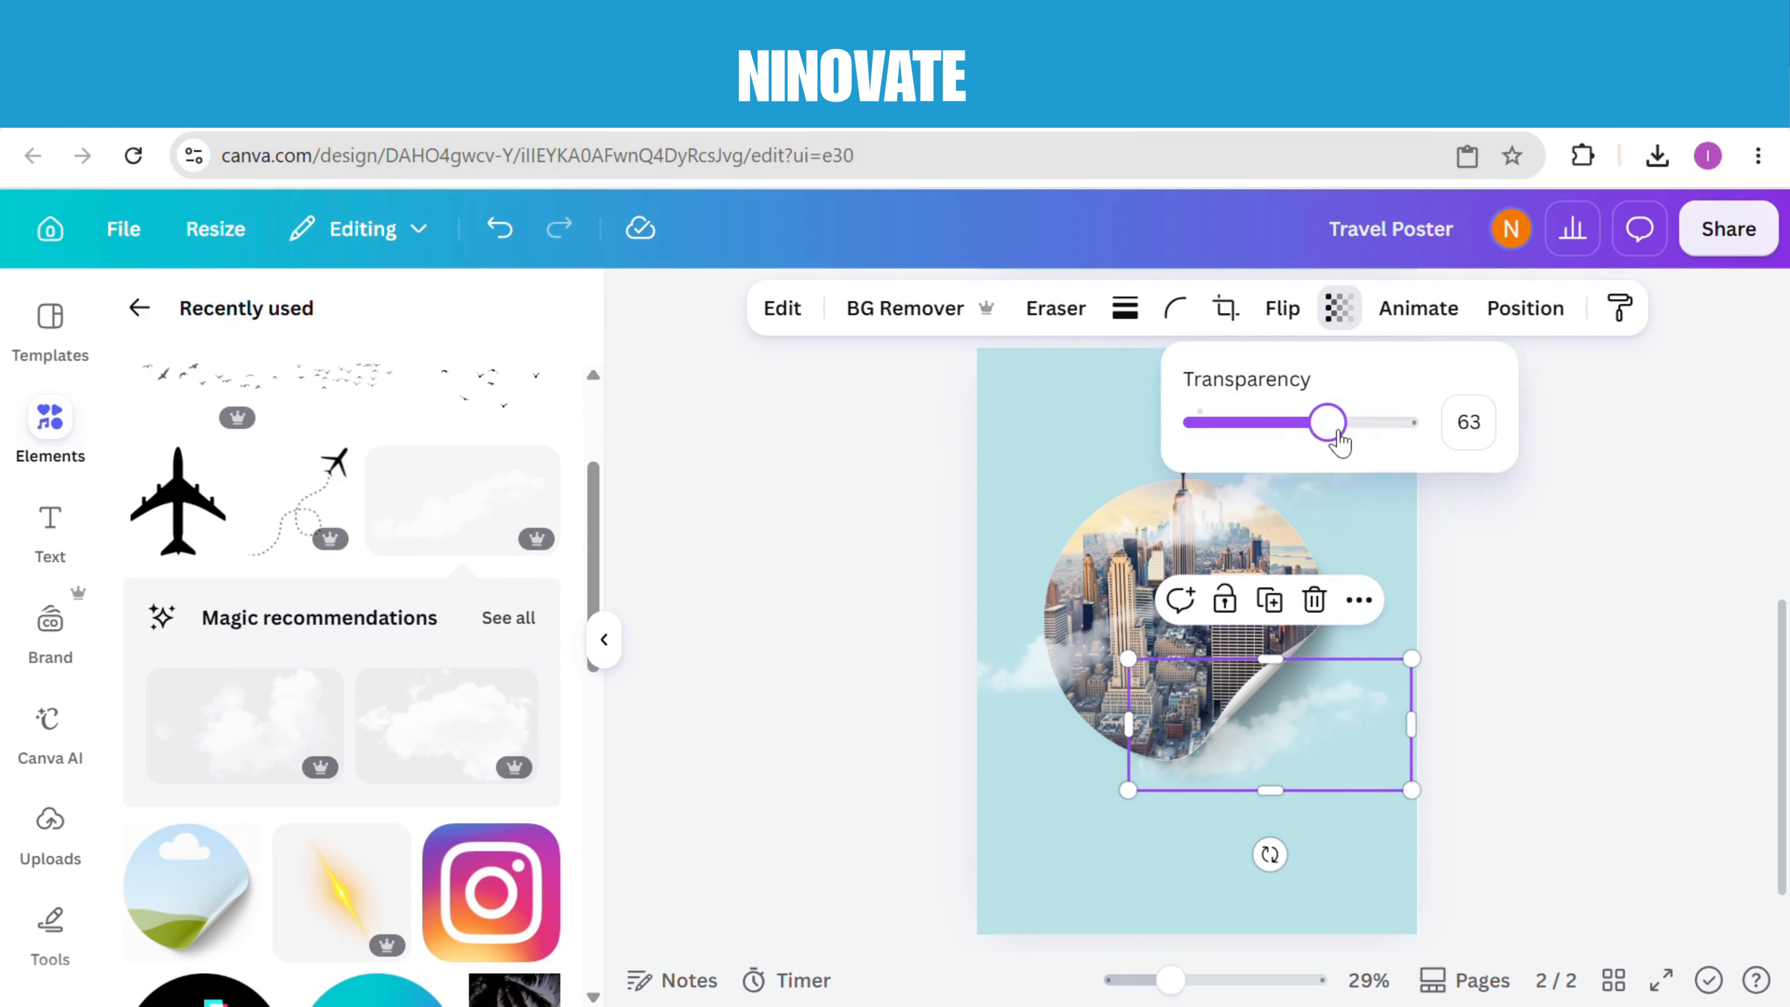
click(1276, 519)
click(1339, 309)
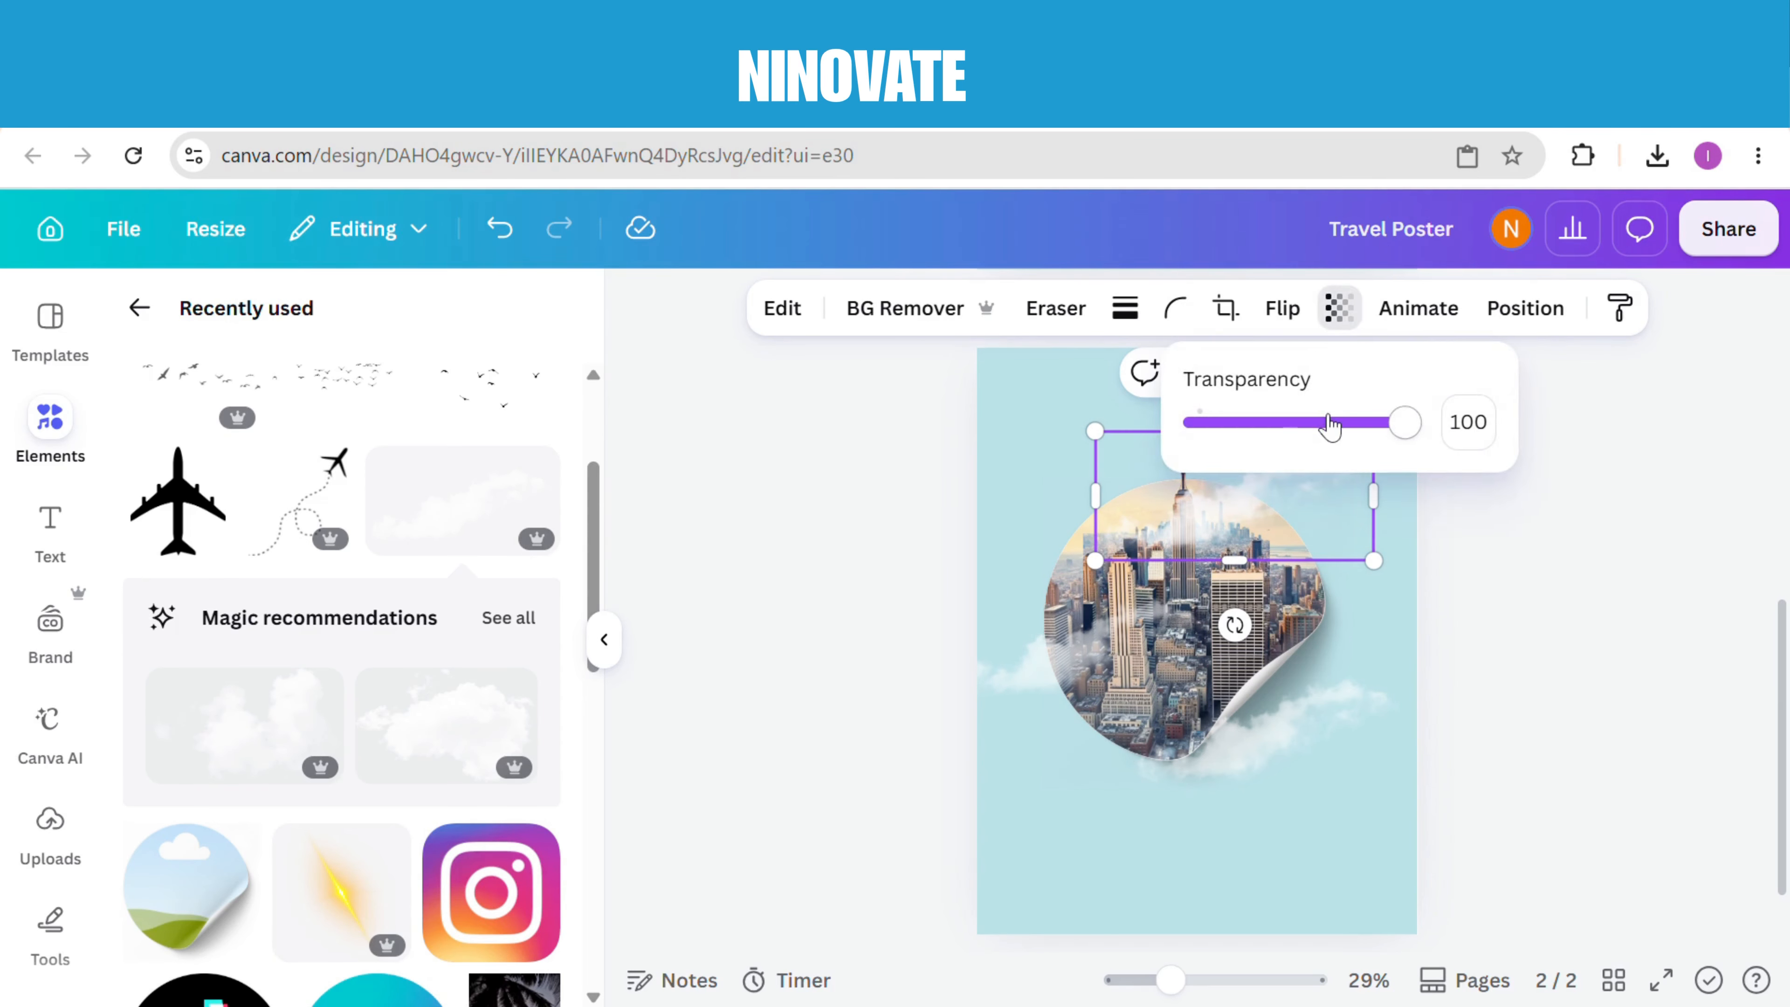
click(1322, 425)
click(861, 551)
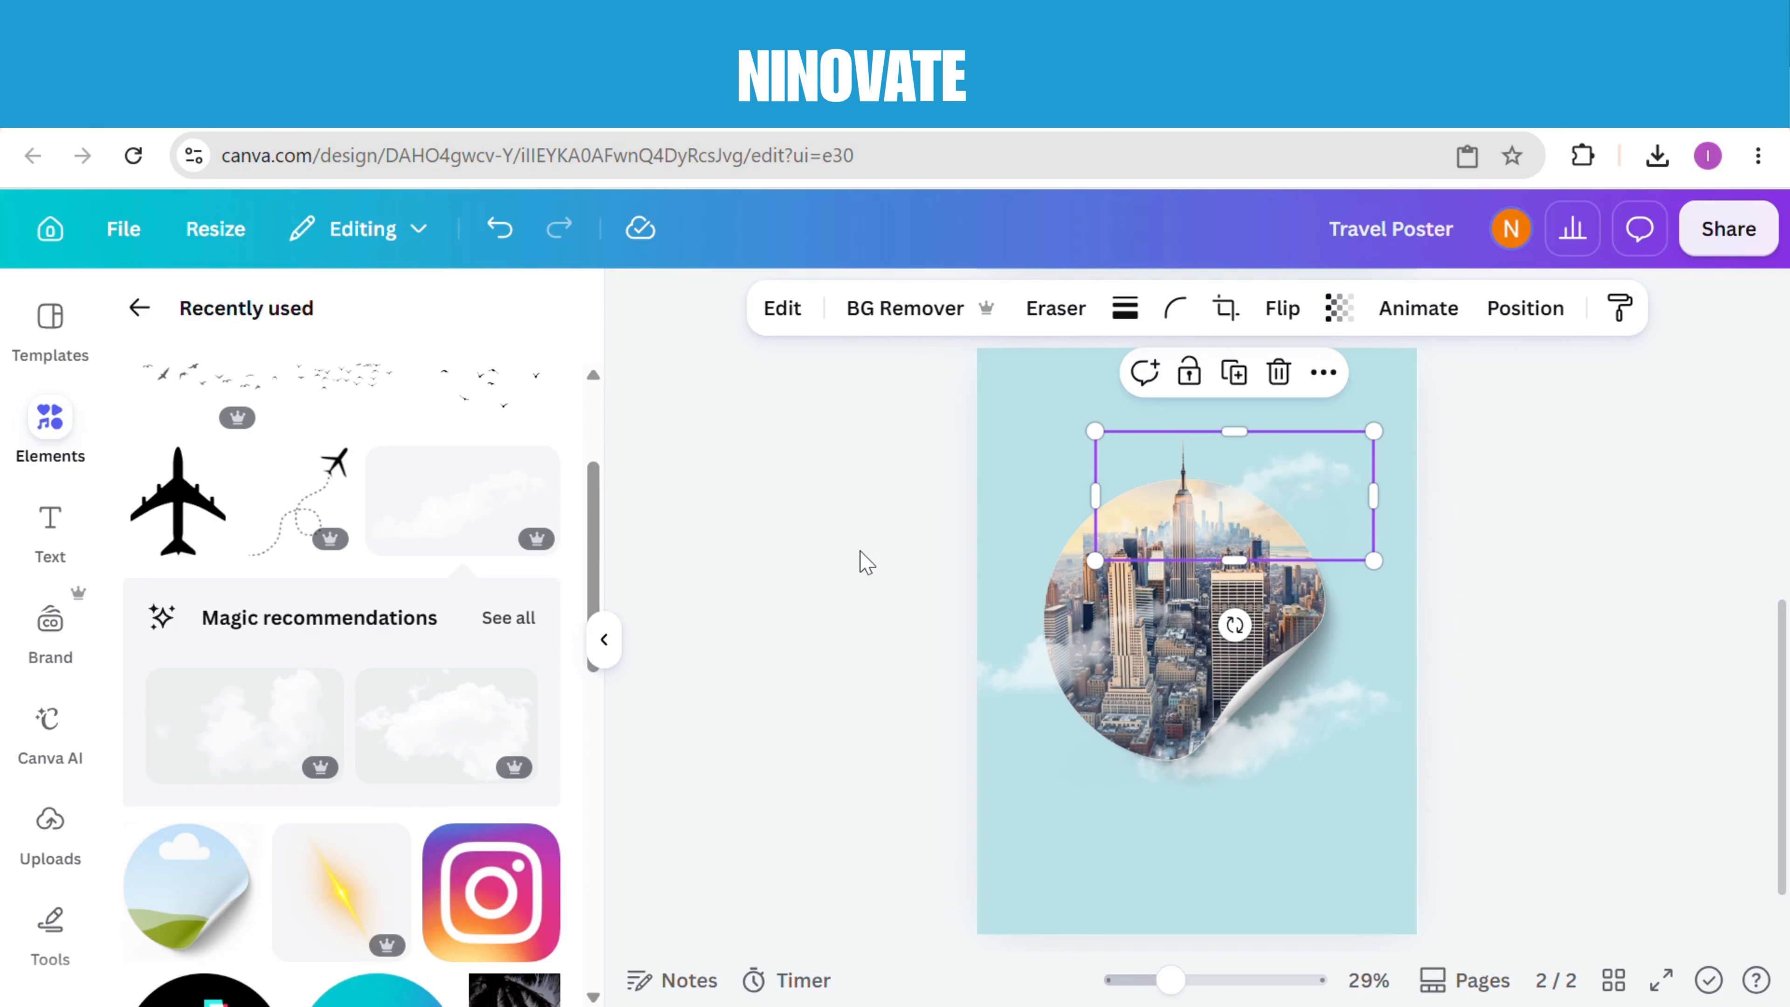
Step: Add the grey bird flock graphic above the circle's upper-right edge and make it semi-transparent
scroll(433, 625, up, 3)
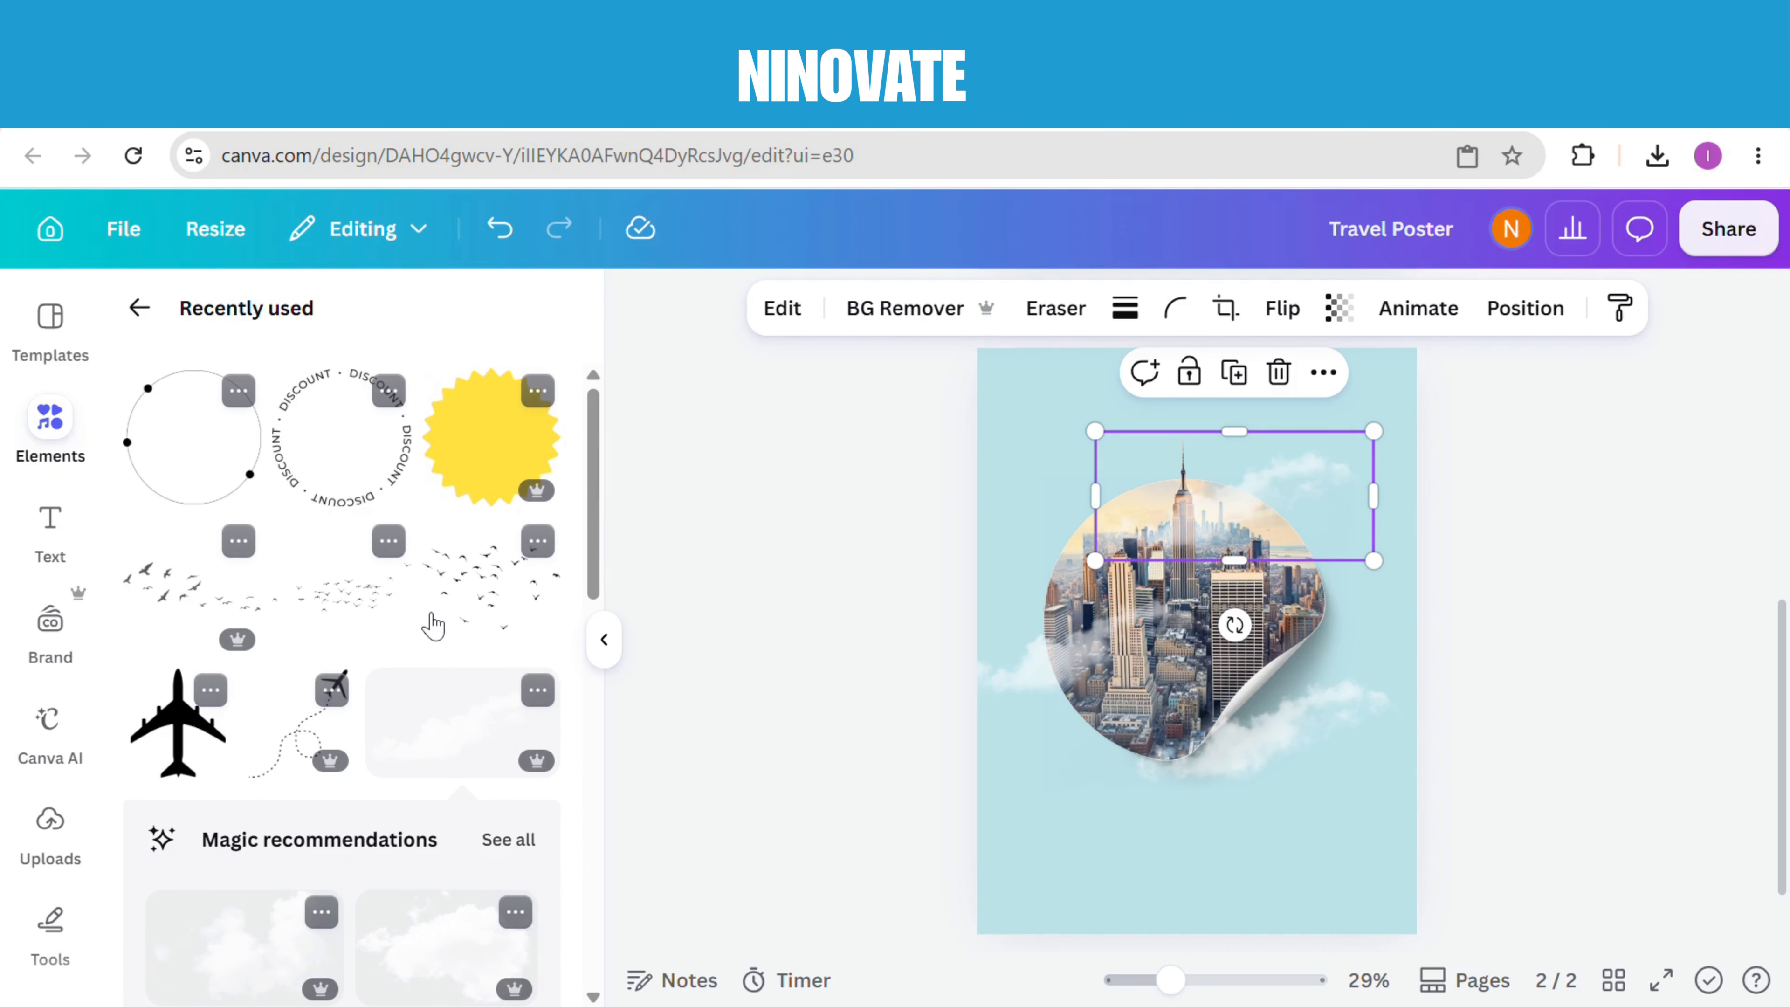
click(434, 624)
drag(1168, 642, 1285, 480)
click(1200, 308)
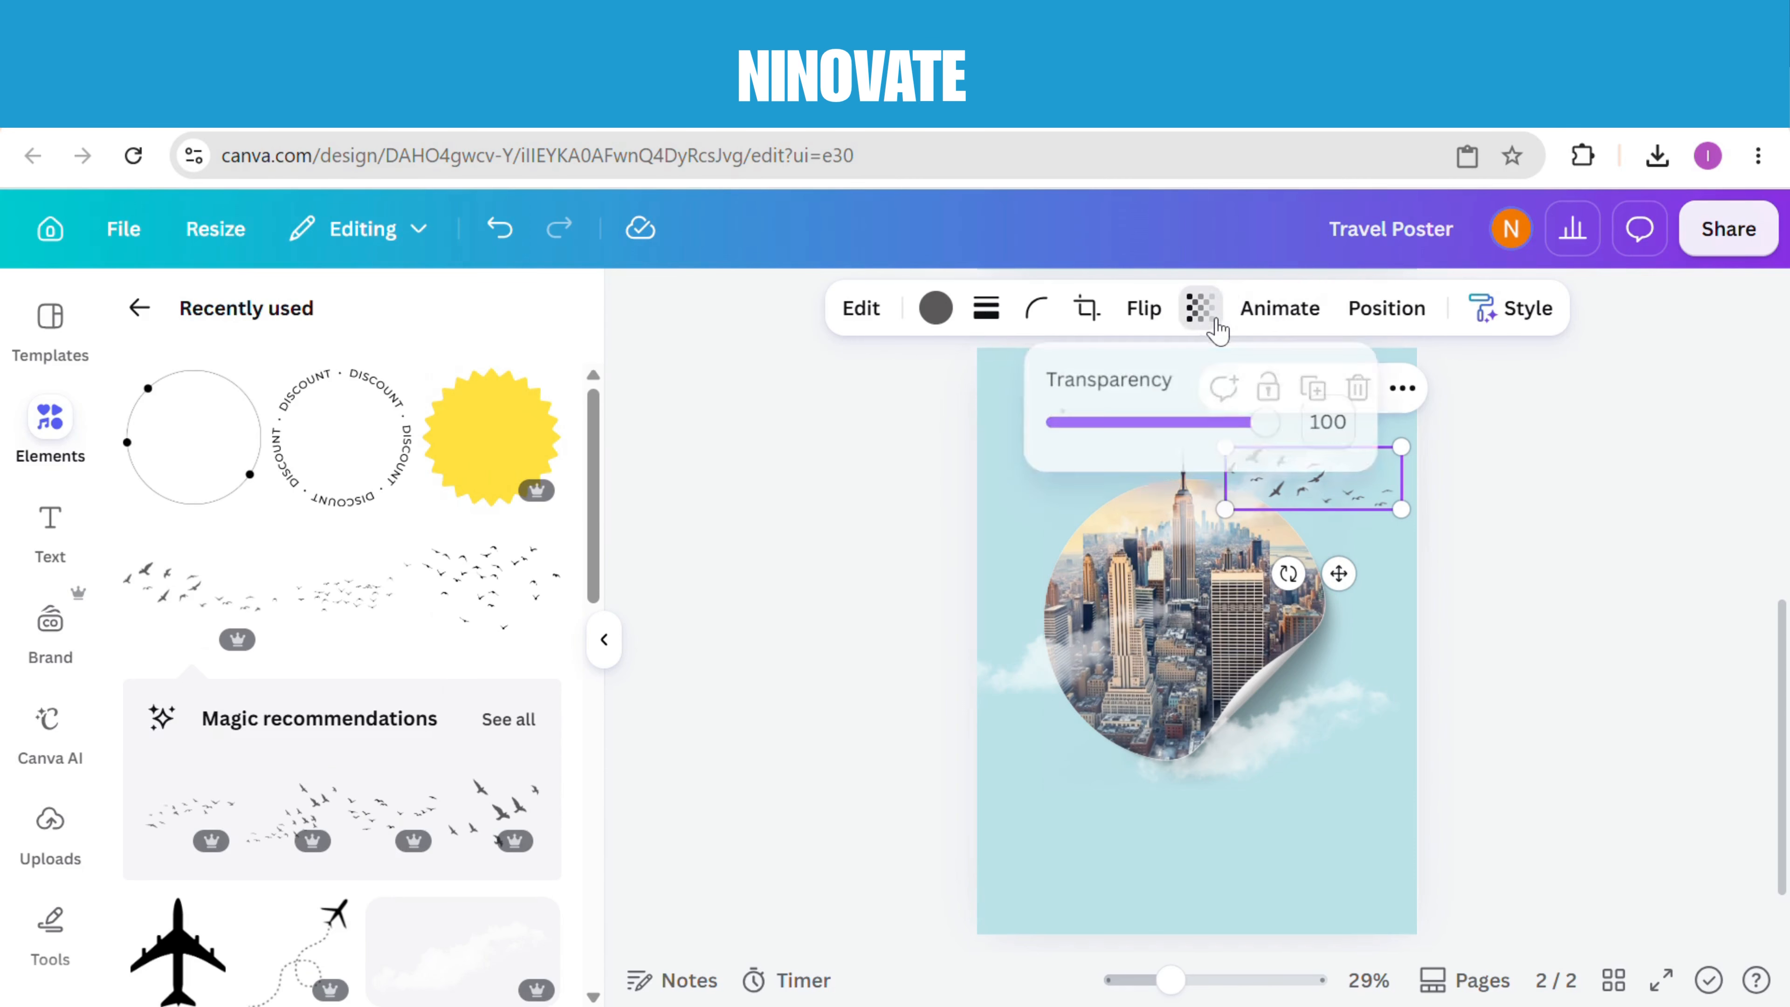
click(1047, 551)
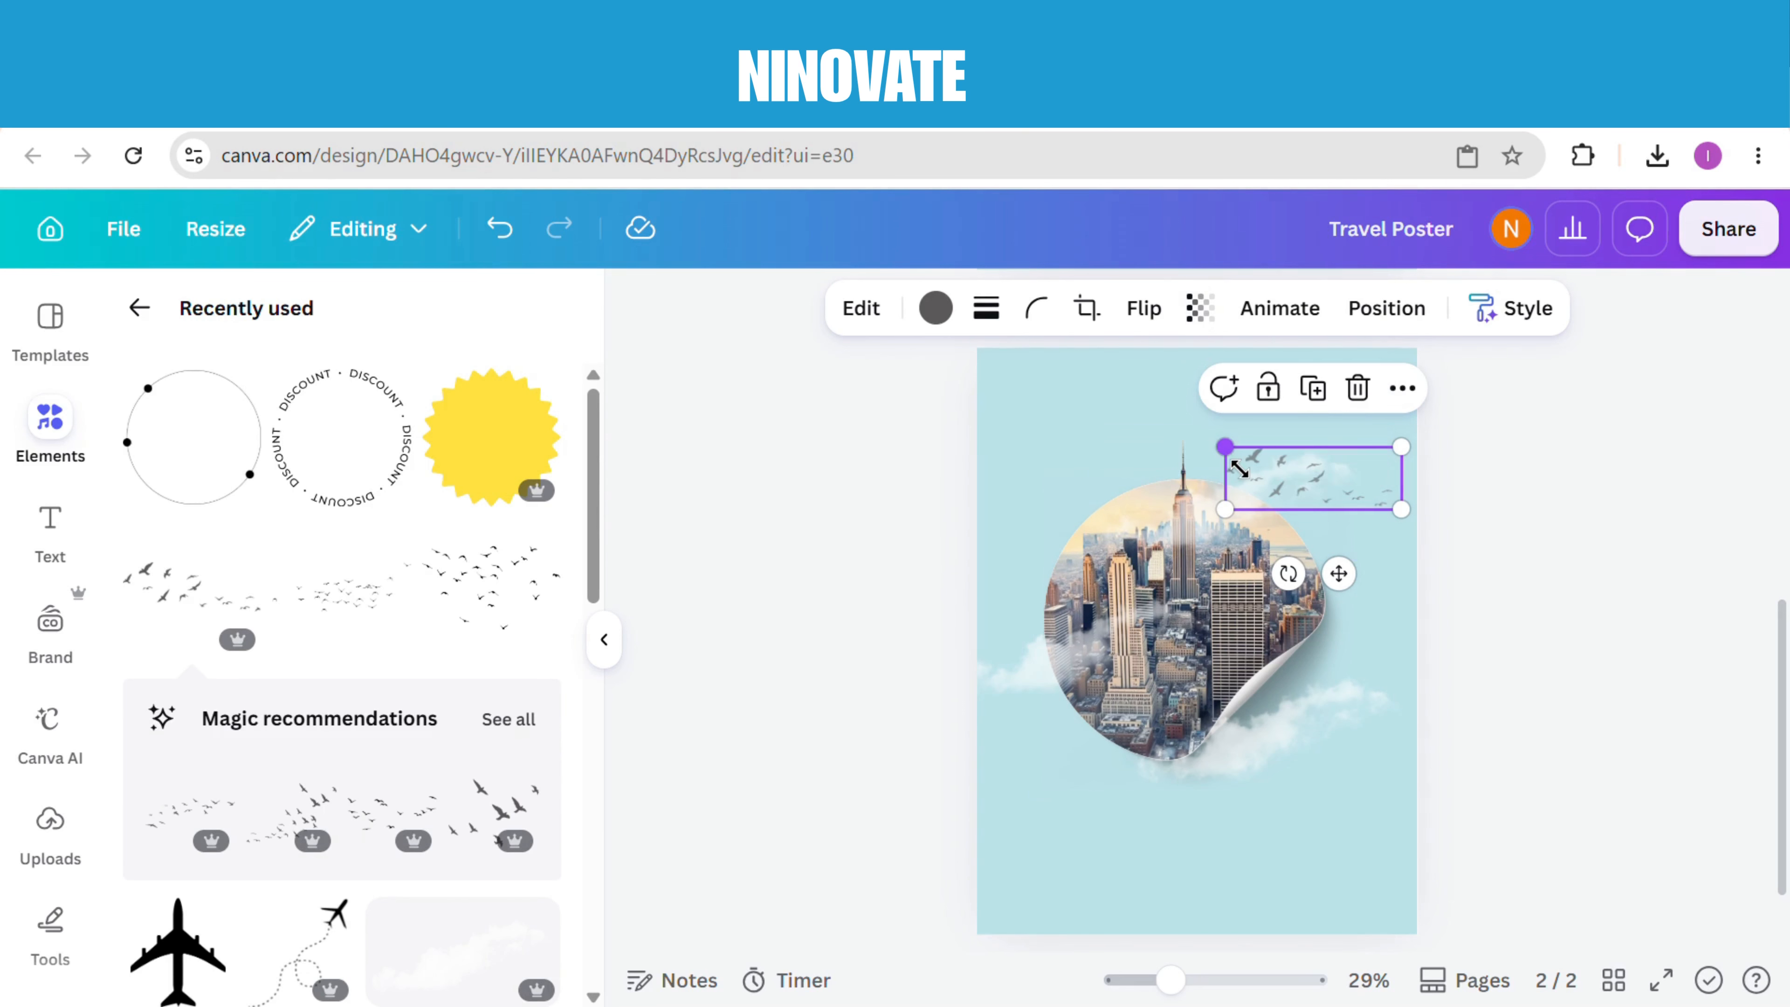
Step: Shrink the right bird flock, rotate it to about 14°, and move it closer to the tower
drag(1232, 458, 1251, 470)
drag(1301, 574, 1282, 625)
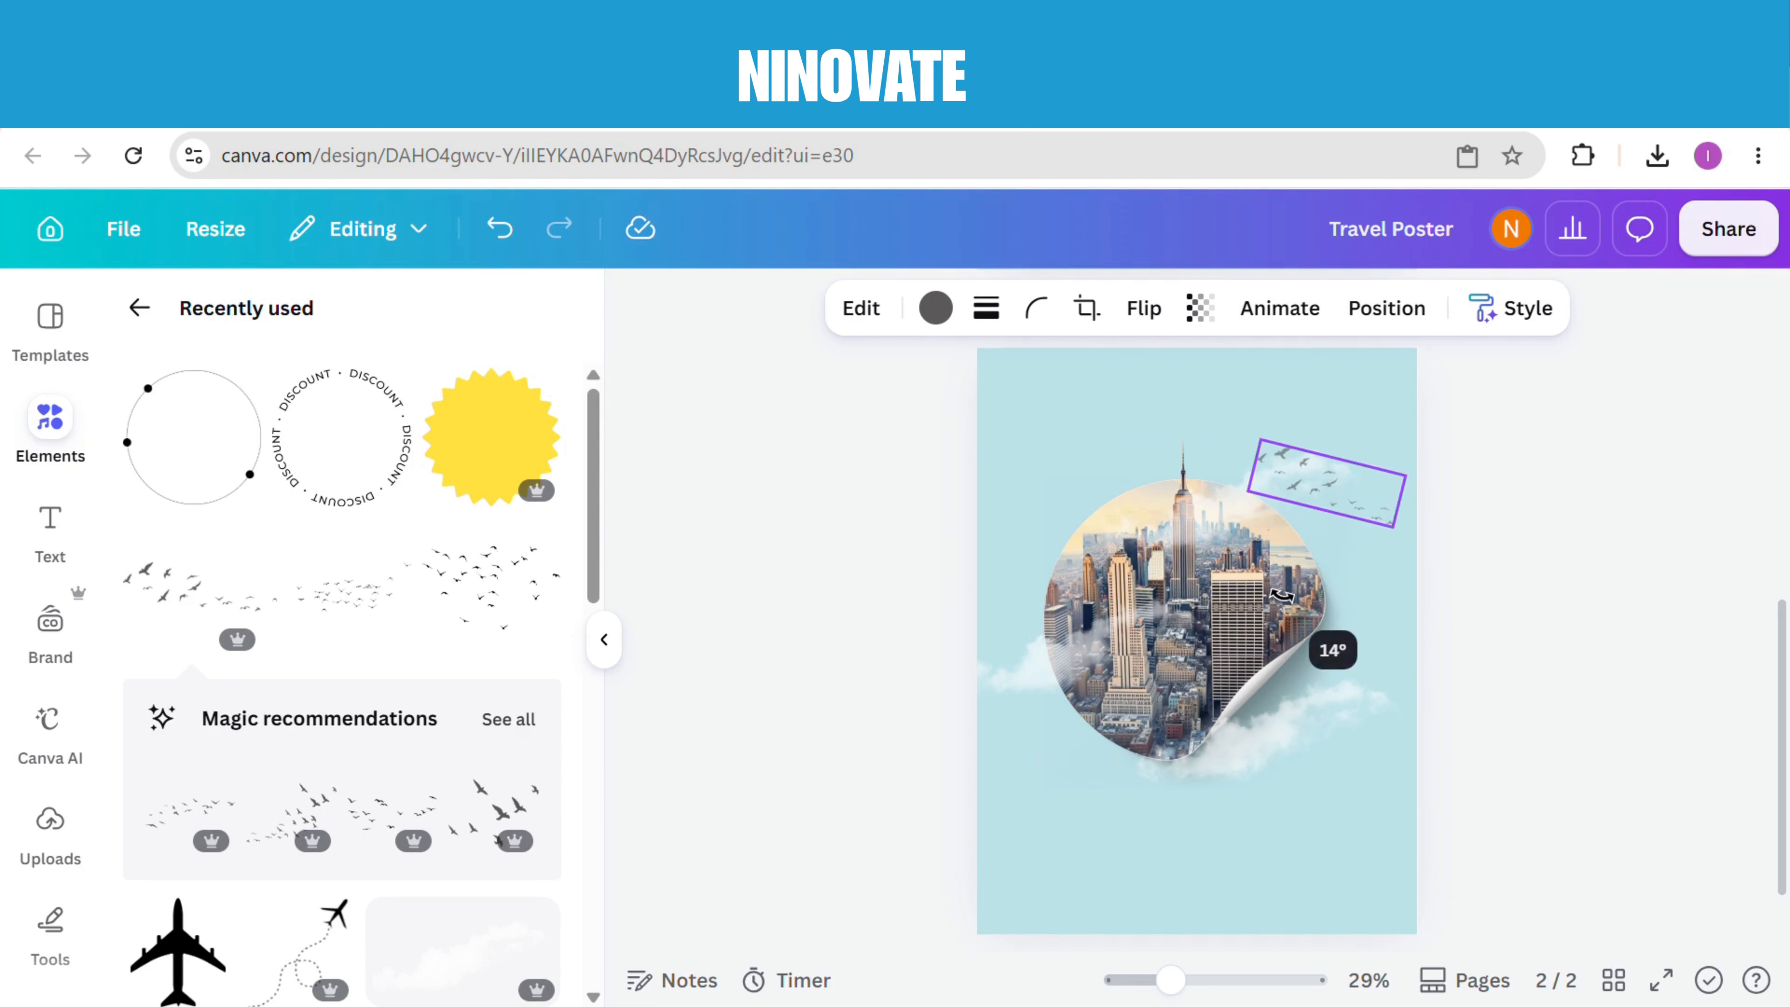
drag(1324, 498, 1301, 489)
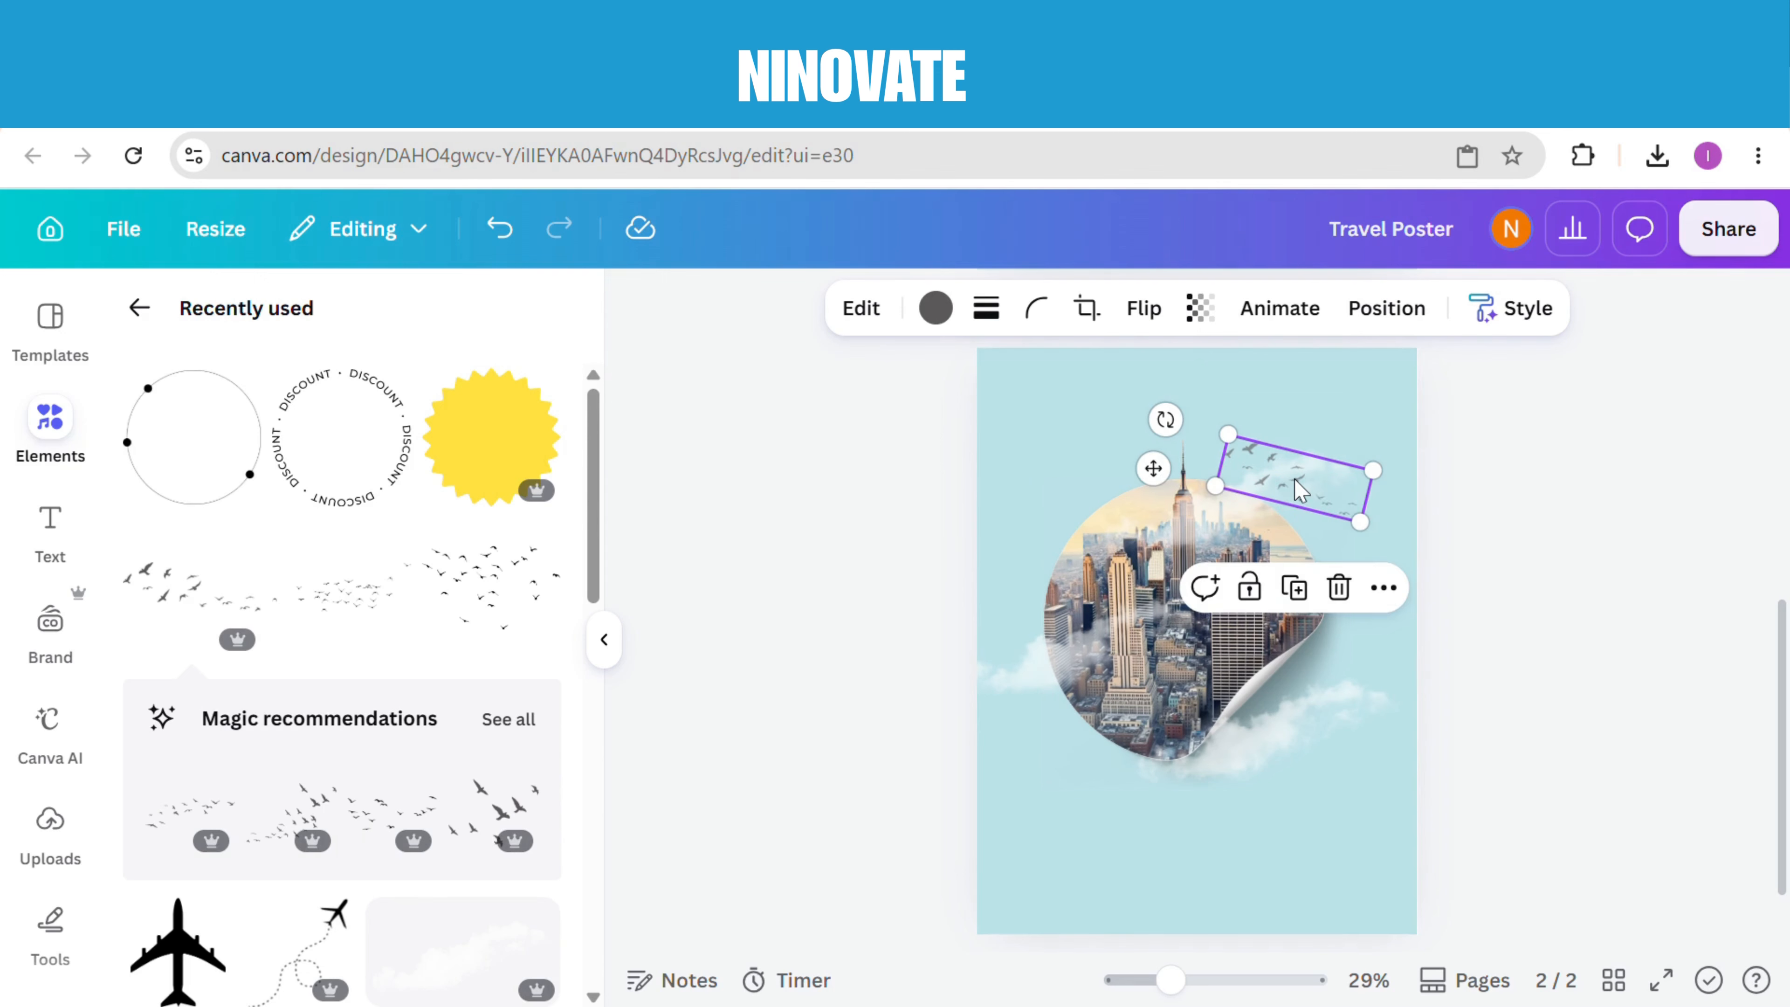
Step: Add the small black bird flock above the circle's upper-left edge and make it semi-transparent
click(380, 587)
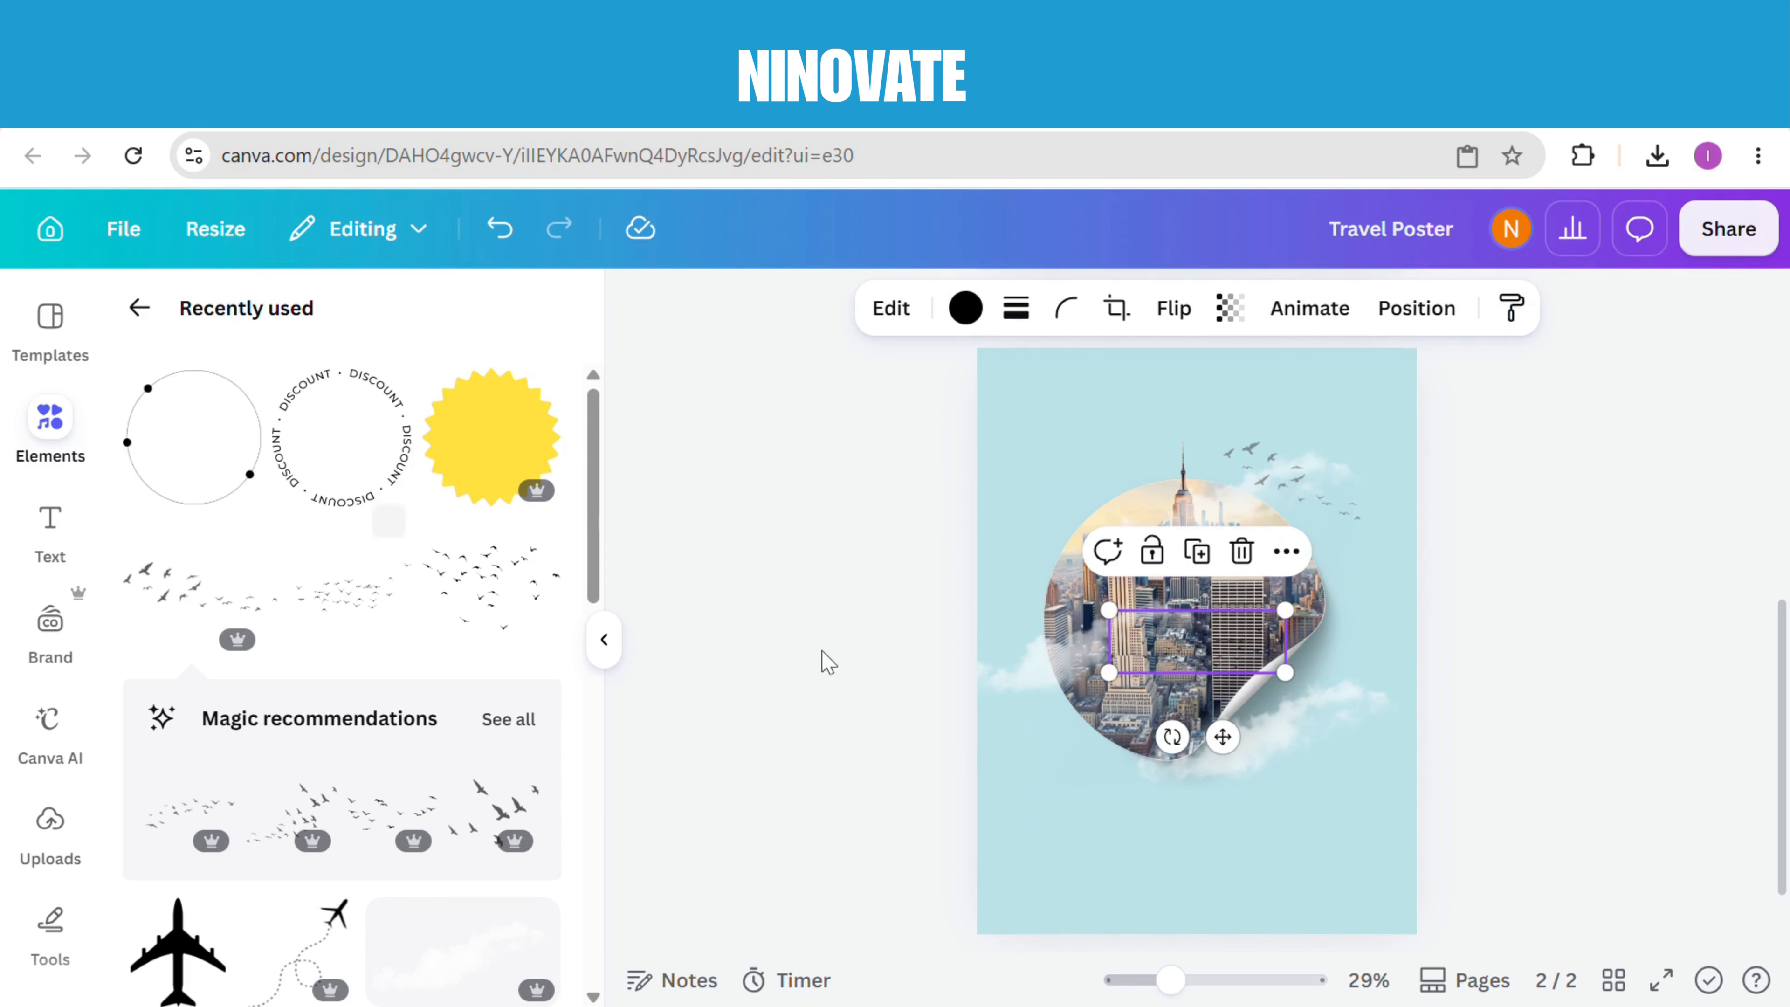
drag(1141, 670, 1073, 506)
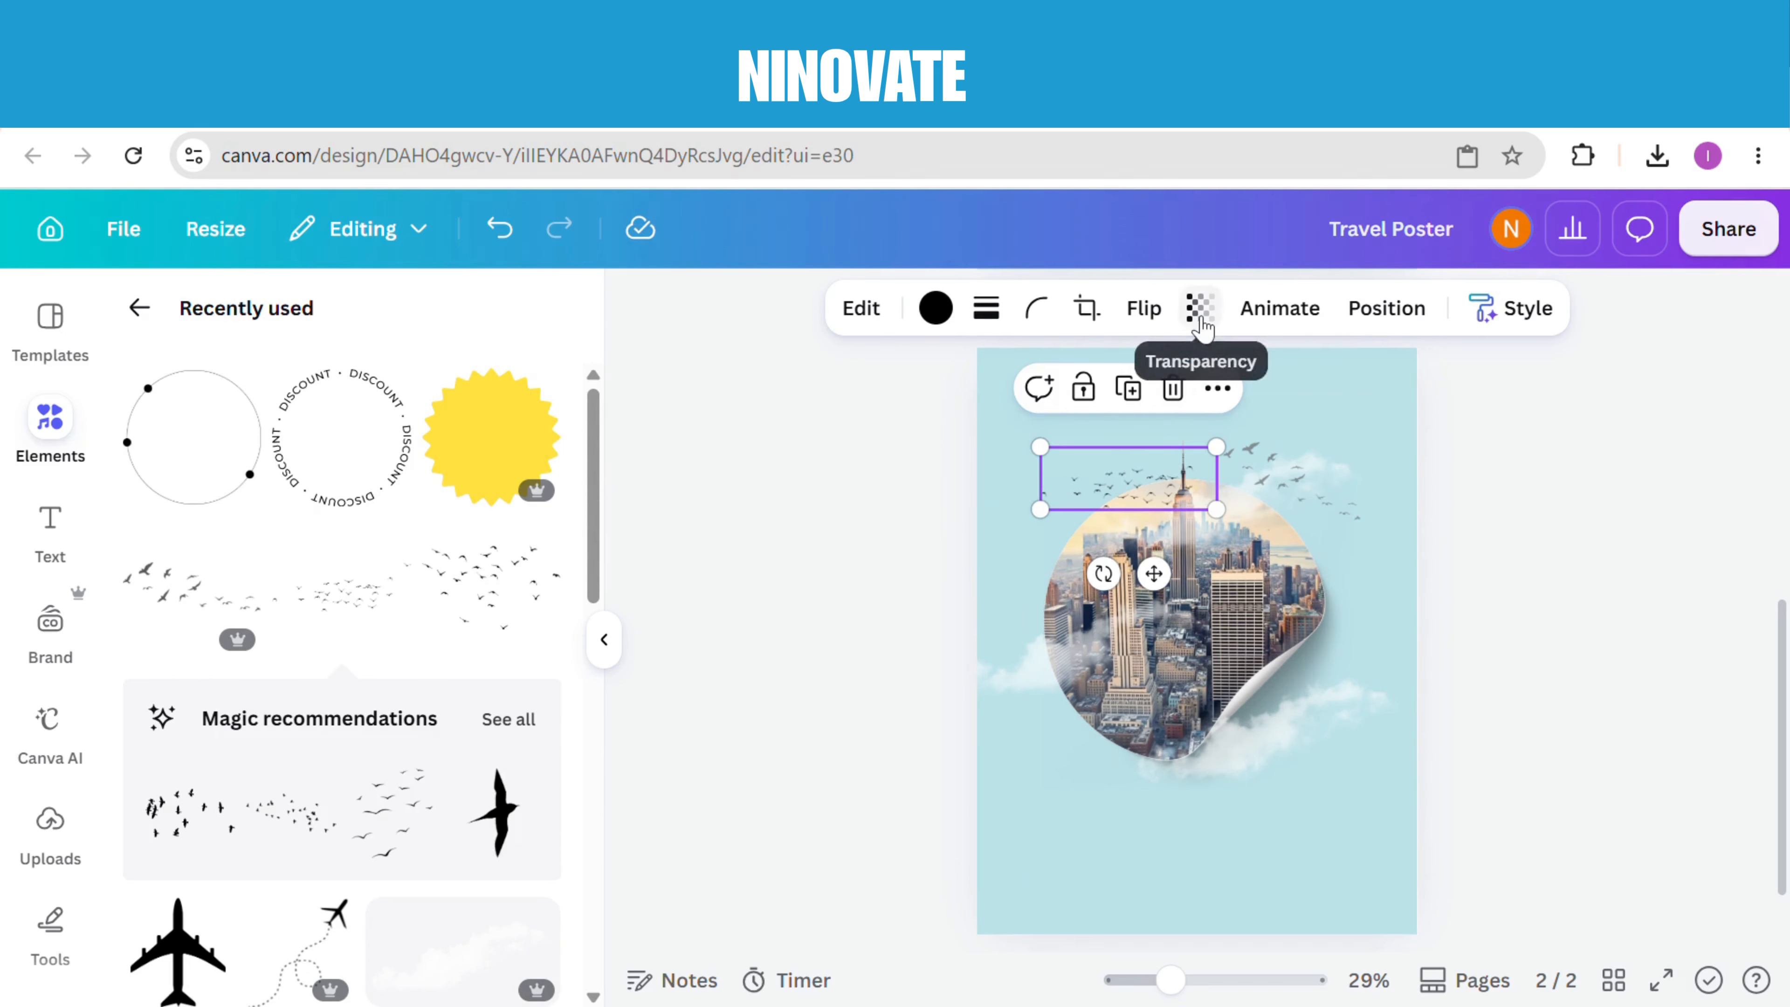
click(1201, 308)
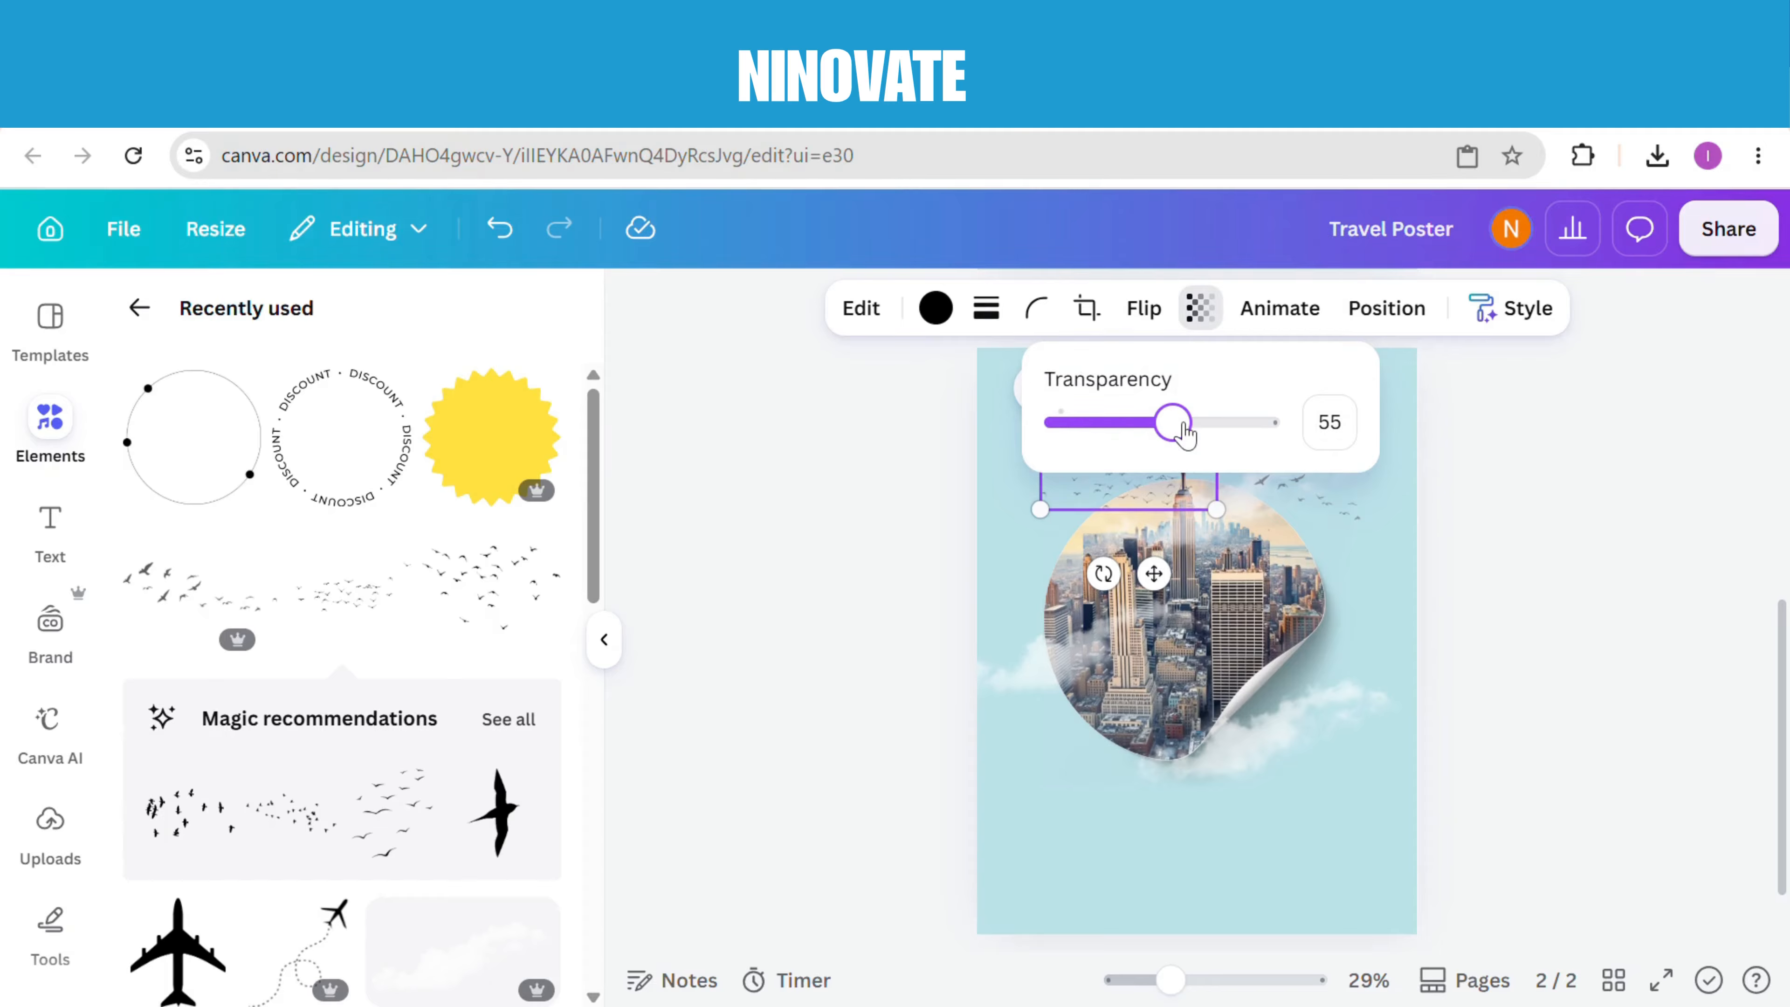
drag(1160, 428, 1147, 428)
click(845, 496)
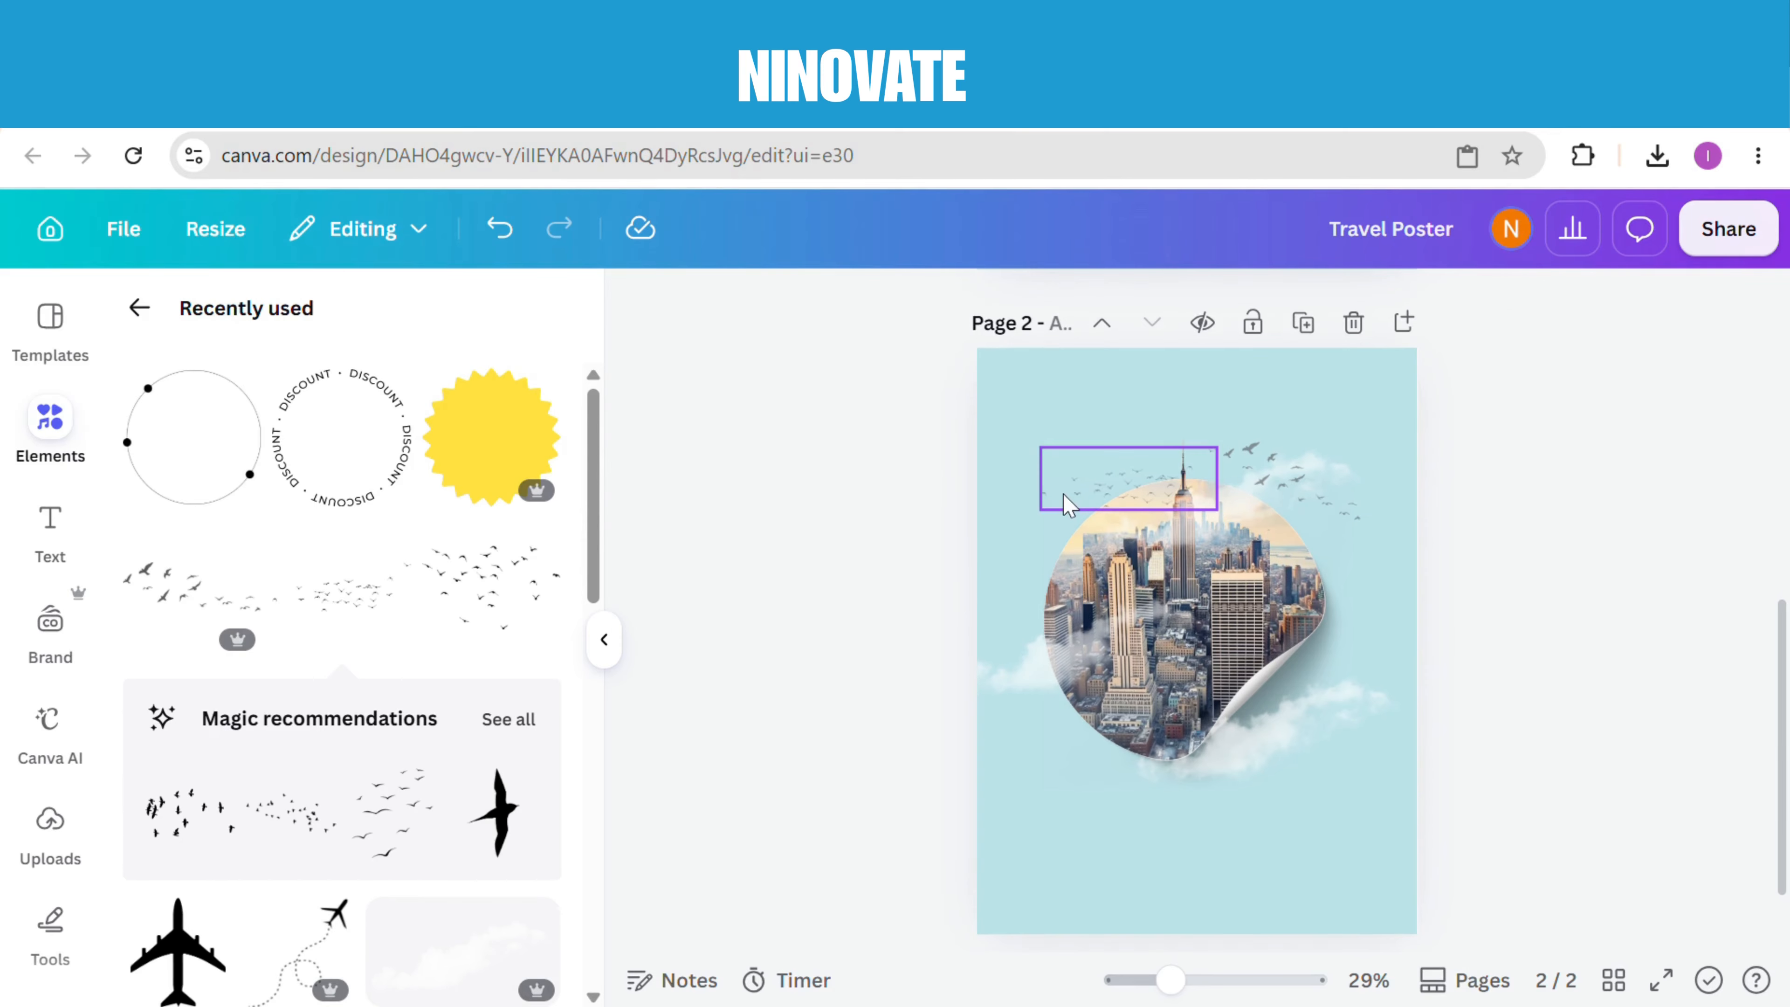
drag(1110, 493, 1113, 481)
Step: Reduce the tilt of the right bird flock and shift it slightly down and to the right
click(1303, 497)
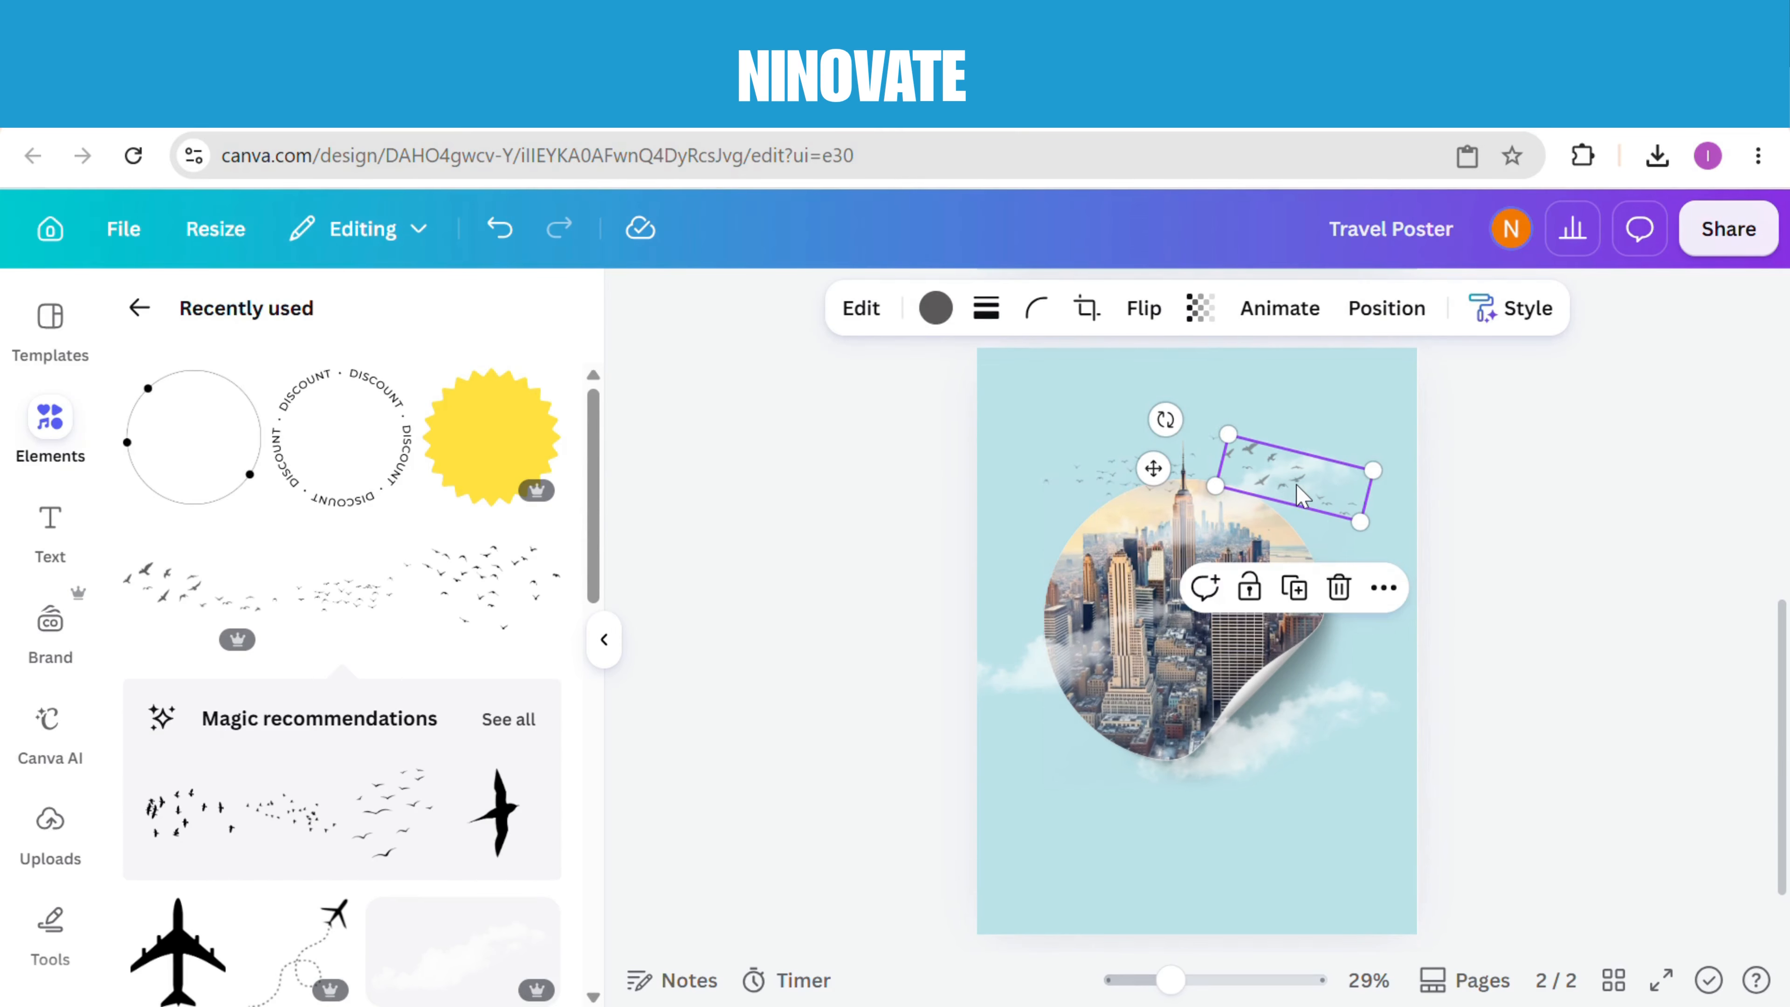
drag(1158, 420, 1159, 444)
drag(1298, 480, 1319, 496)
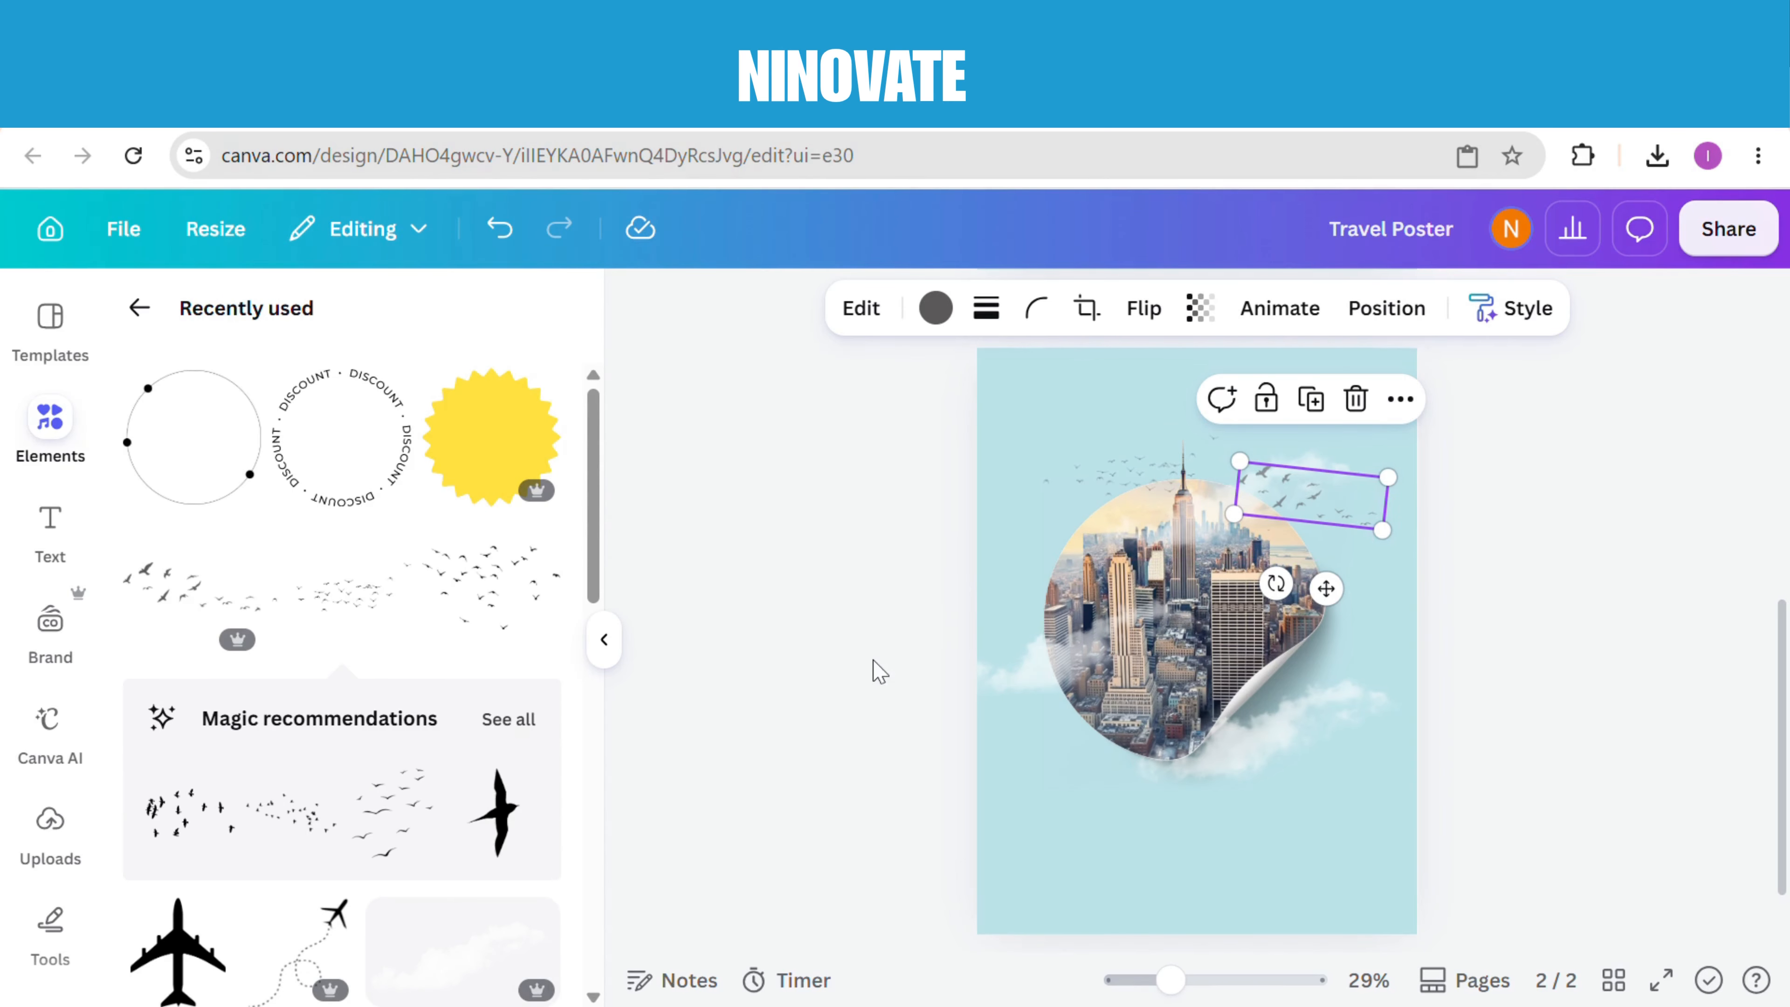
Step: Add the solid airplane graphic, tilted toward the upper left over the circle's upper-left edge, and color it white (#ffffff)
click(178, 938)
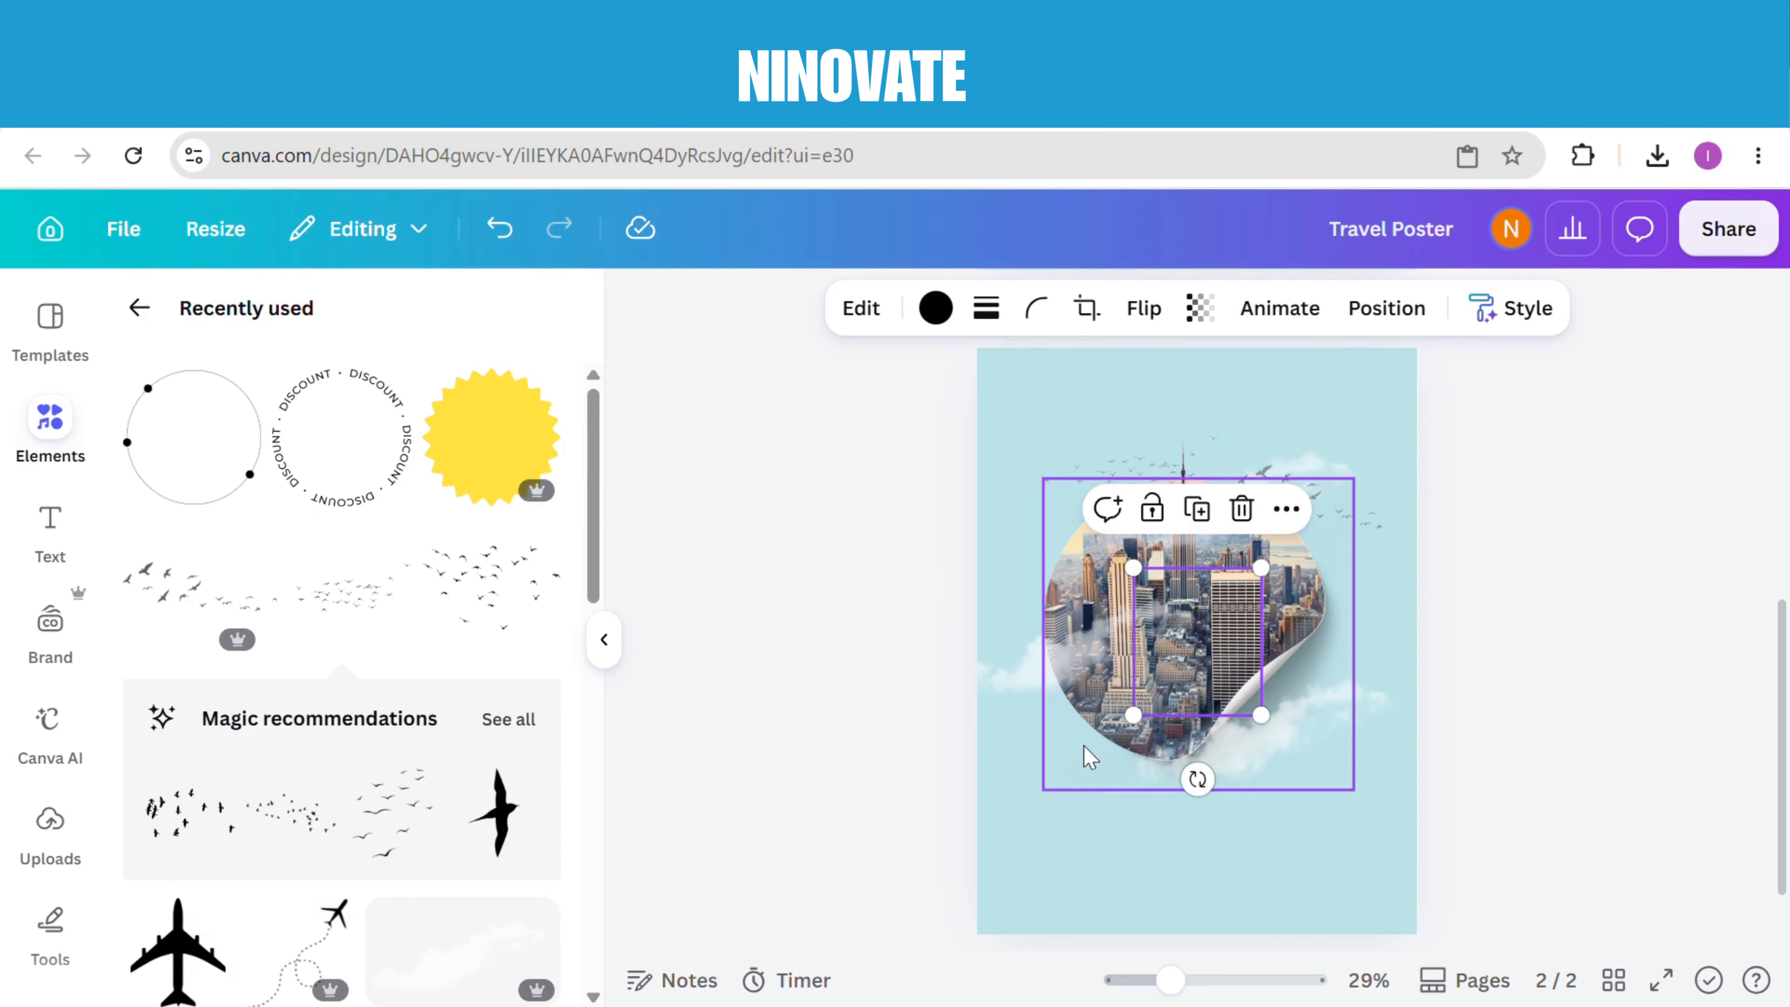
drag(1202, 785, 1311, 776)
drag(1198, 631, 1083, 568)
click(936, 309)
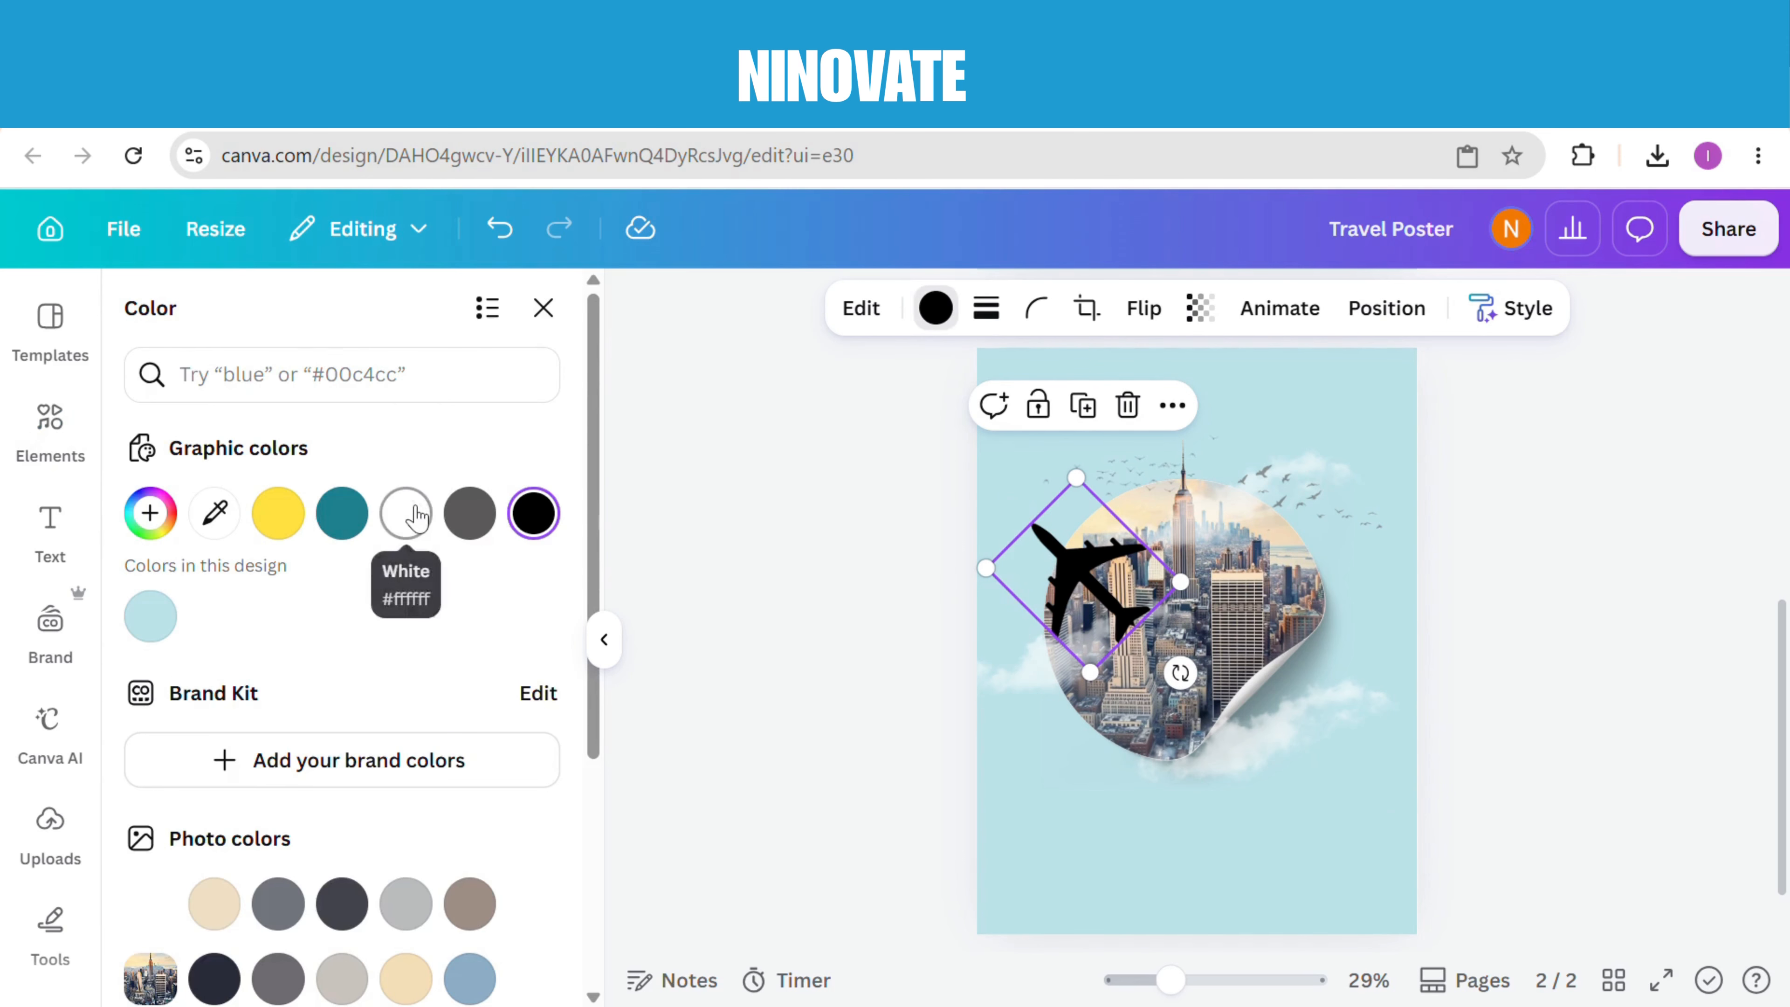
click(405, 513)
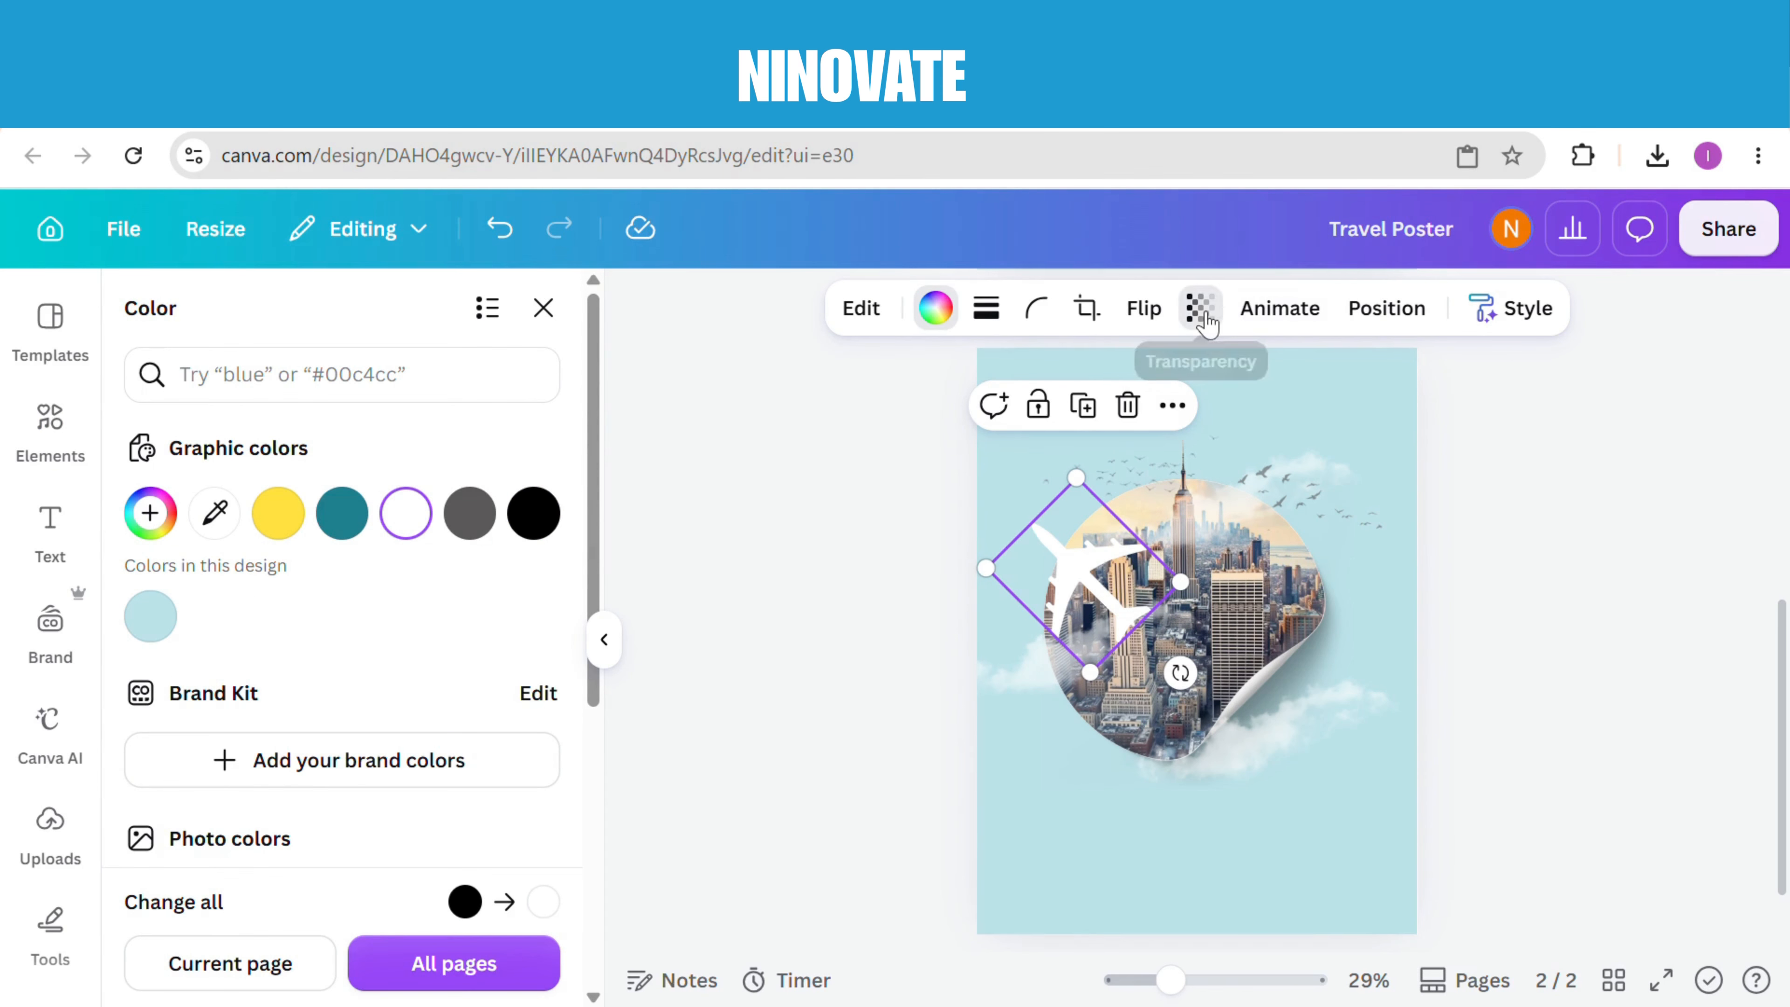
Step: Set the white airplane's transparency to 81 and fine-tune its position and rotation at the circle's upper-left edge
click(1198, 310)
click(1198, 432)
drag(1241, 443, 1246, 447)
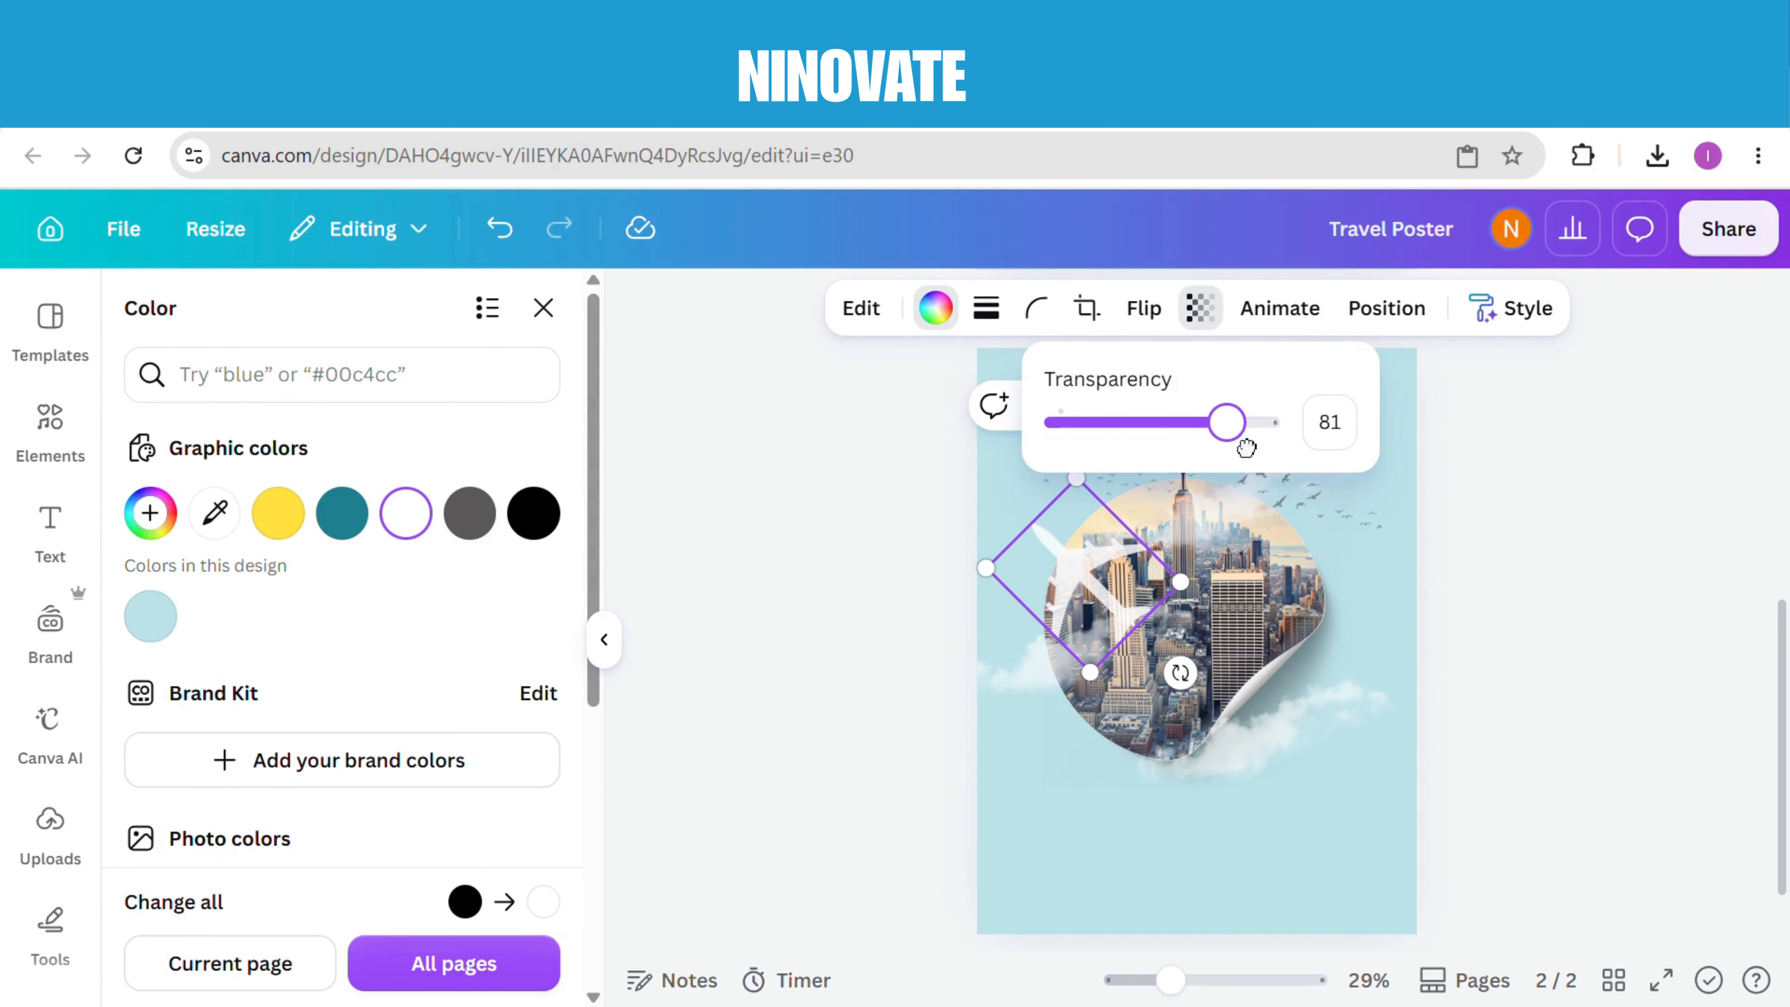
click(793, 575)
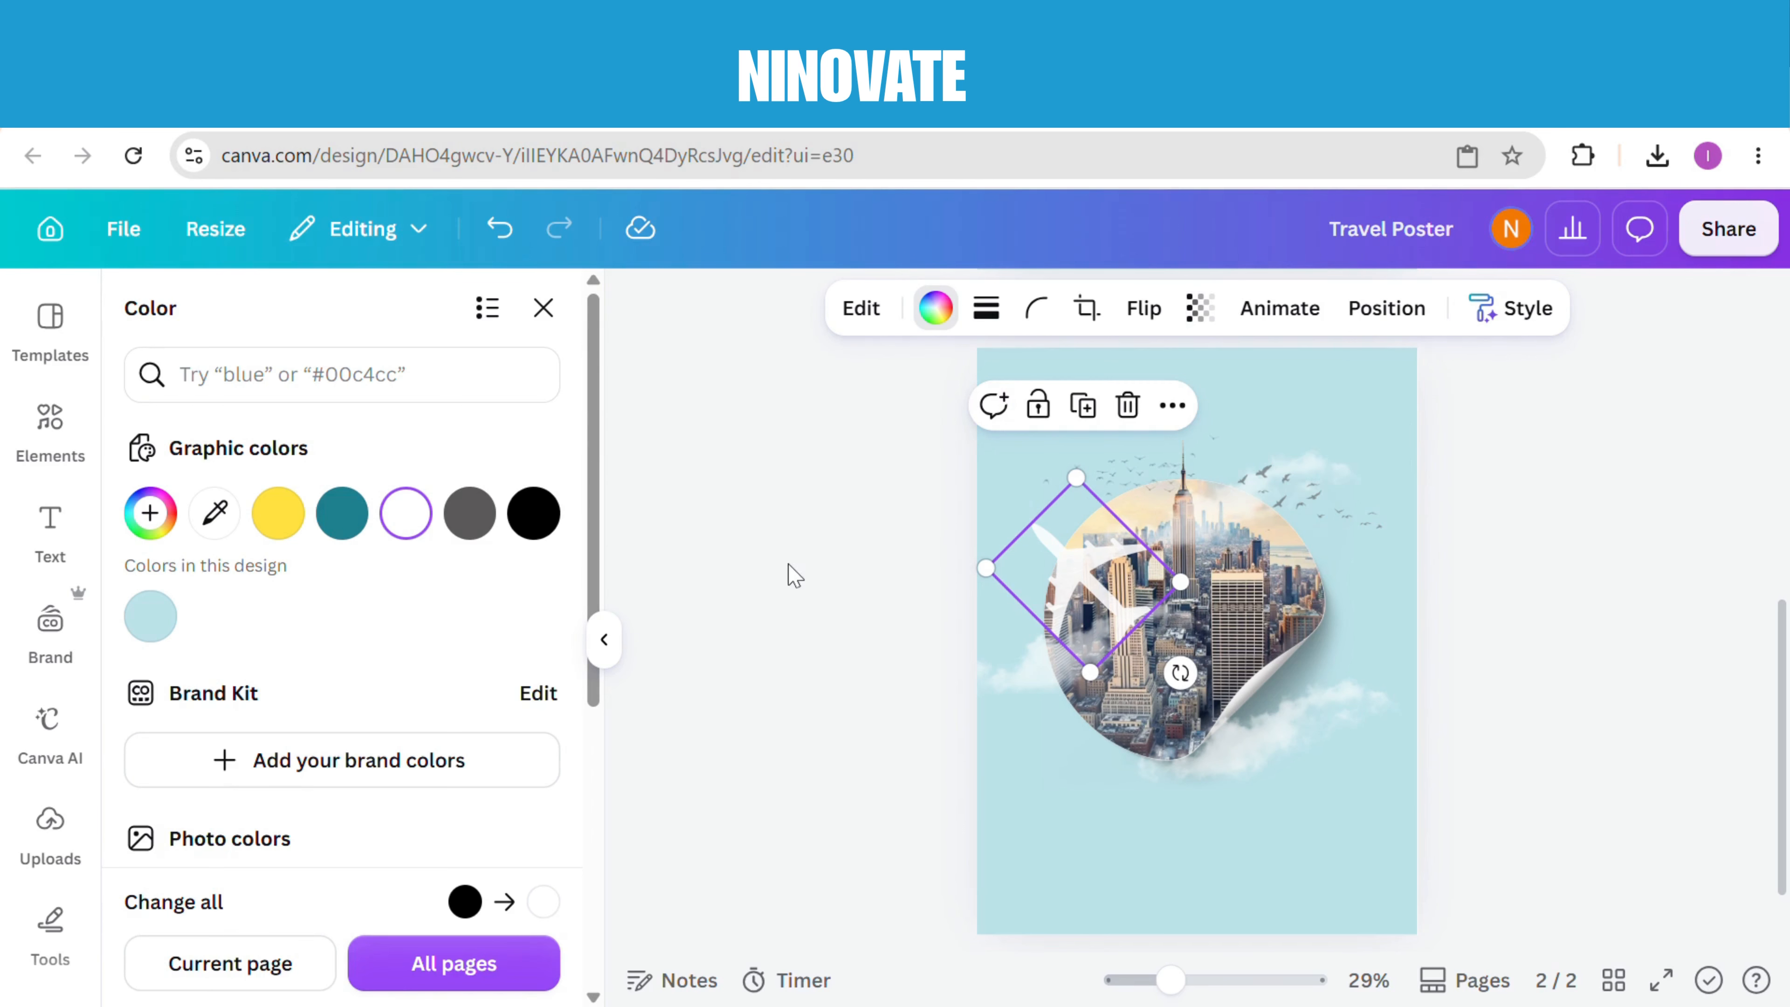
drag(1098, 601, 1078, 585)
drag(1176, 681, 1181, 675)
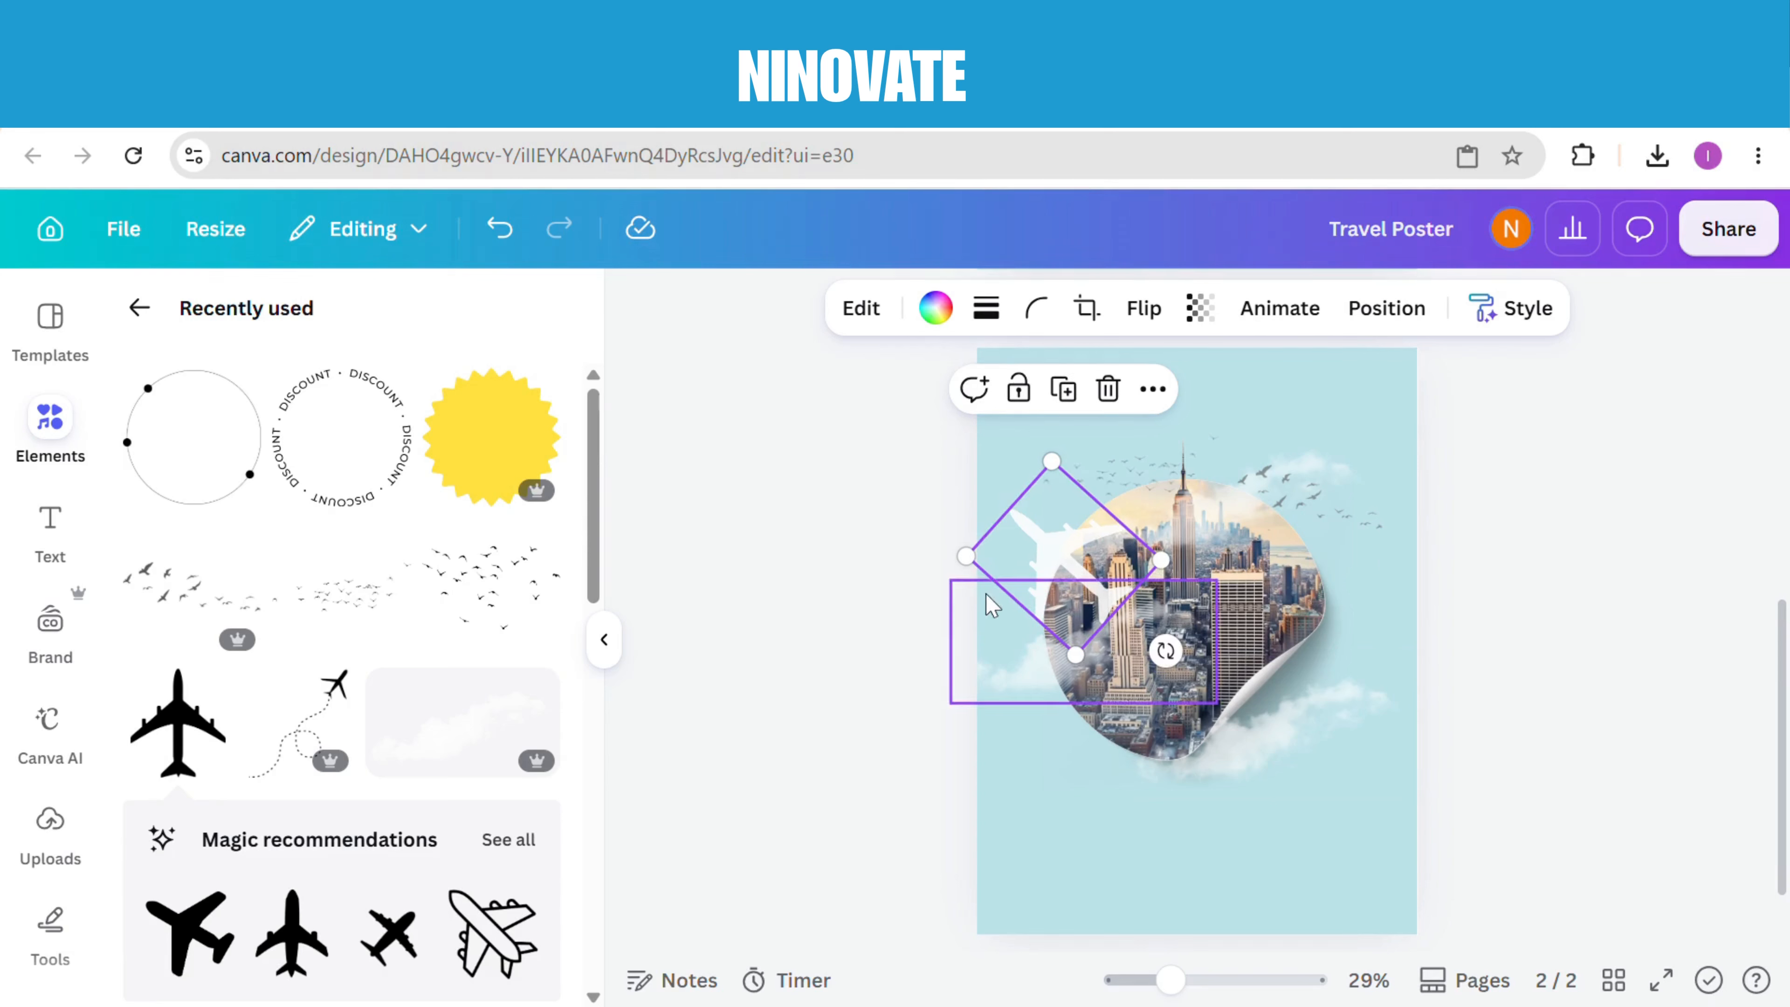
Step: Add the small airplane with the dotted flight path to the poster and color it white
click(337, 700)
click(304, 739)
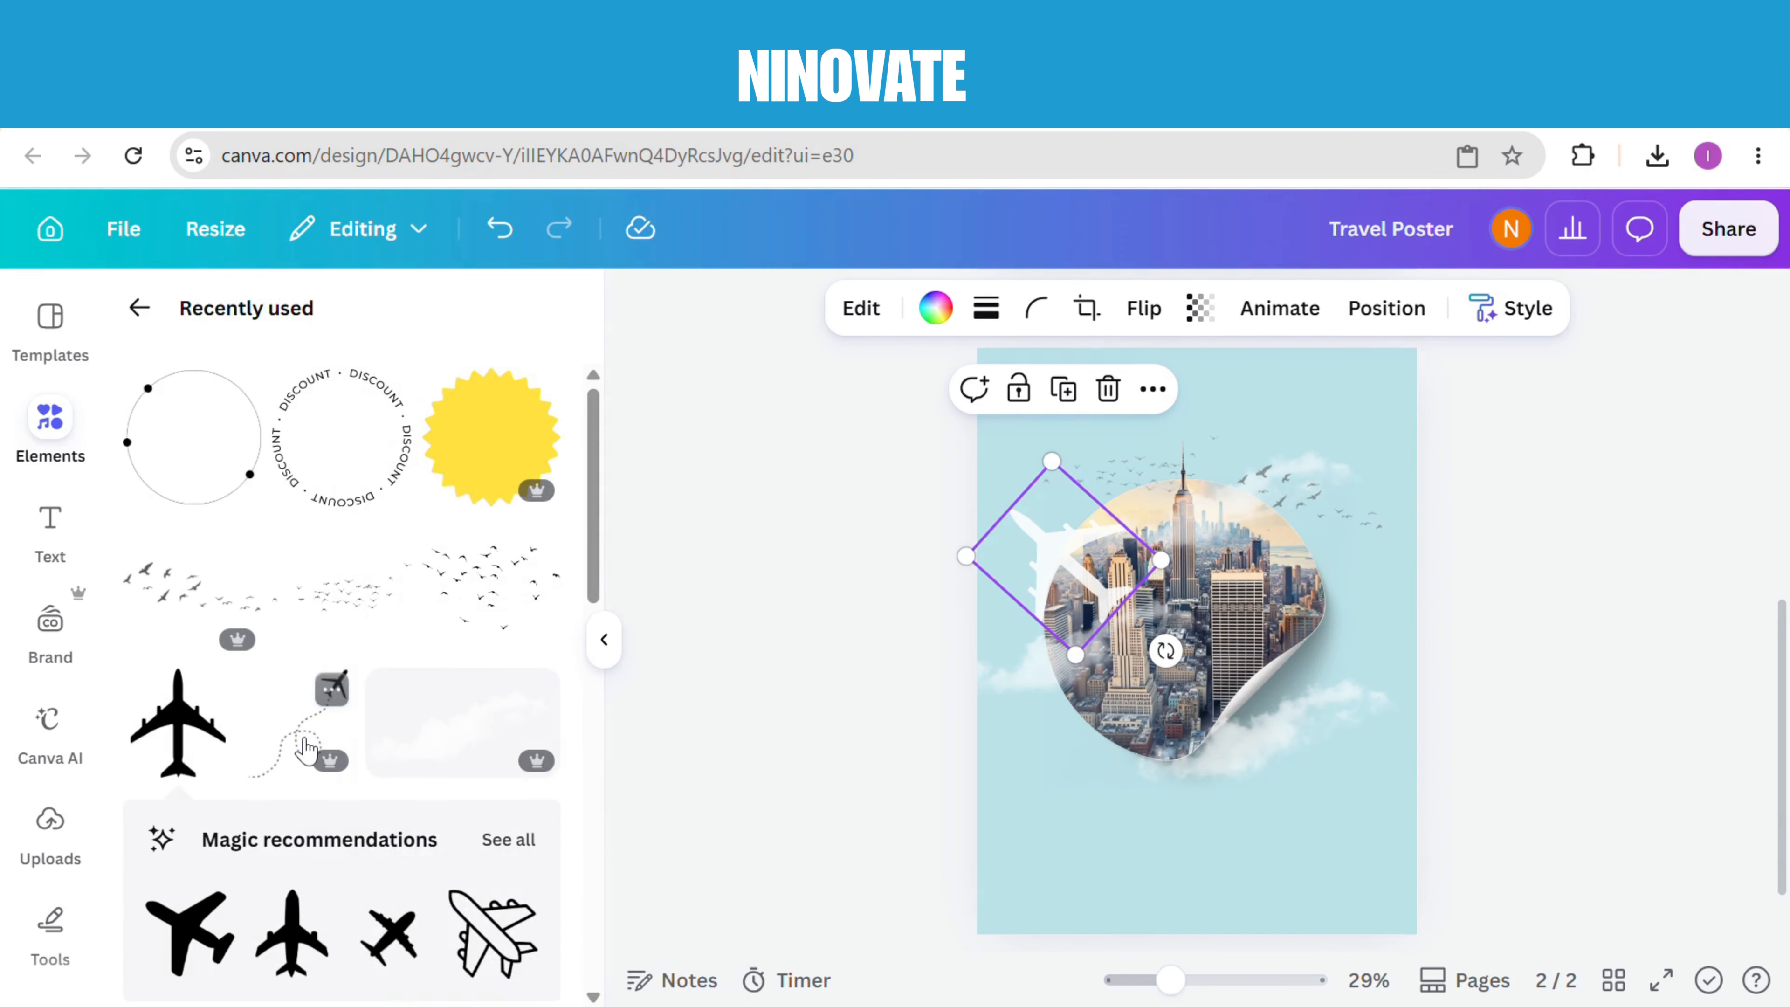
click(326, 731)
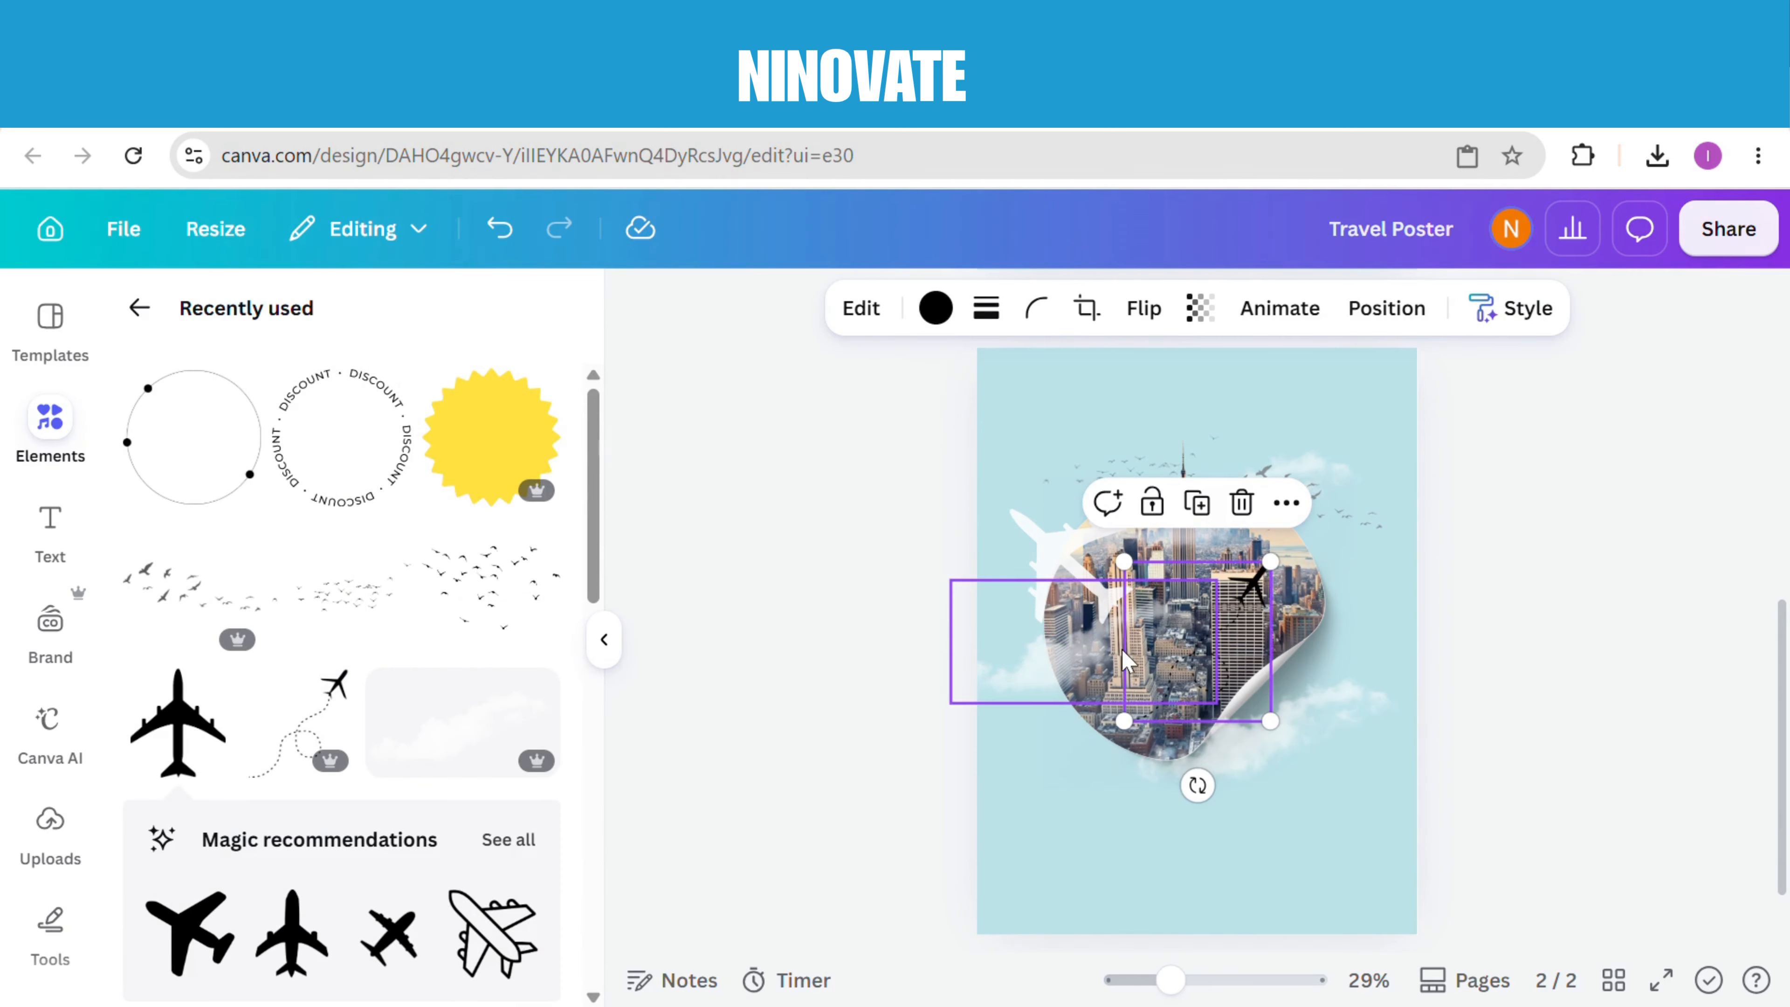
click(936, 311)
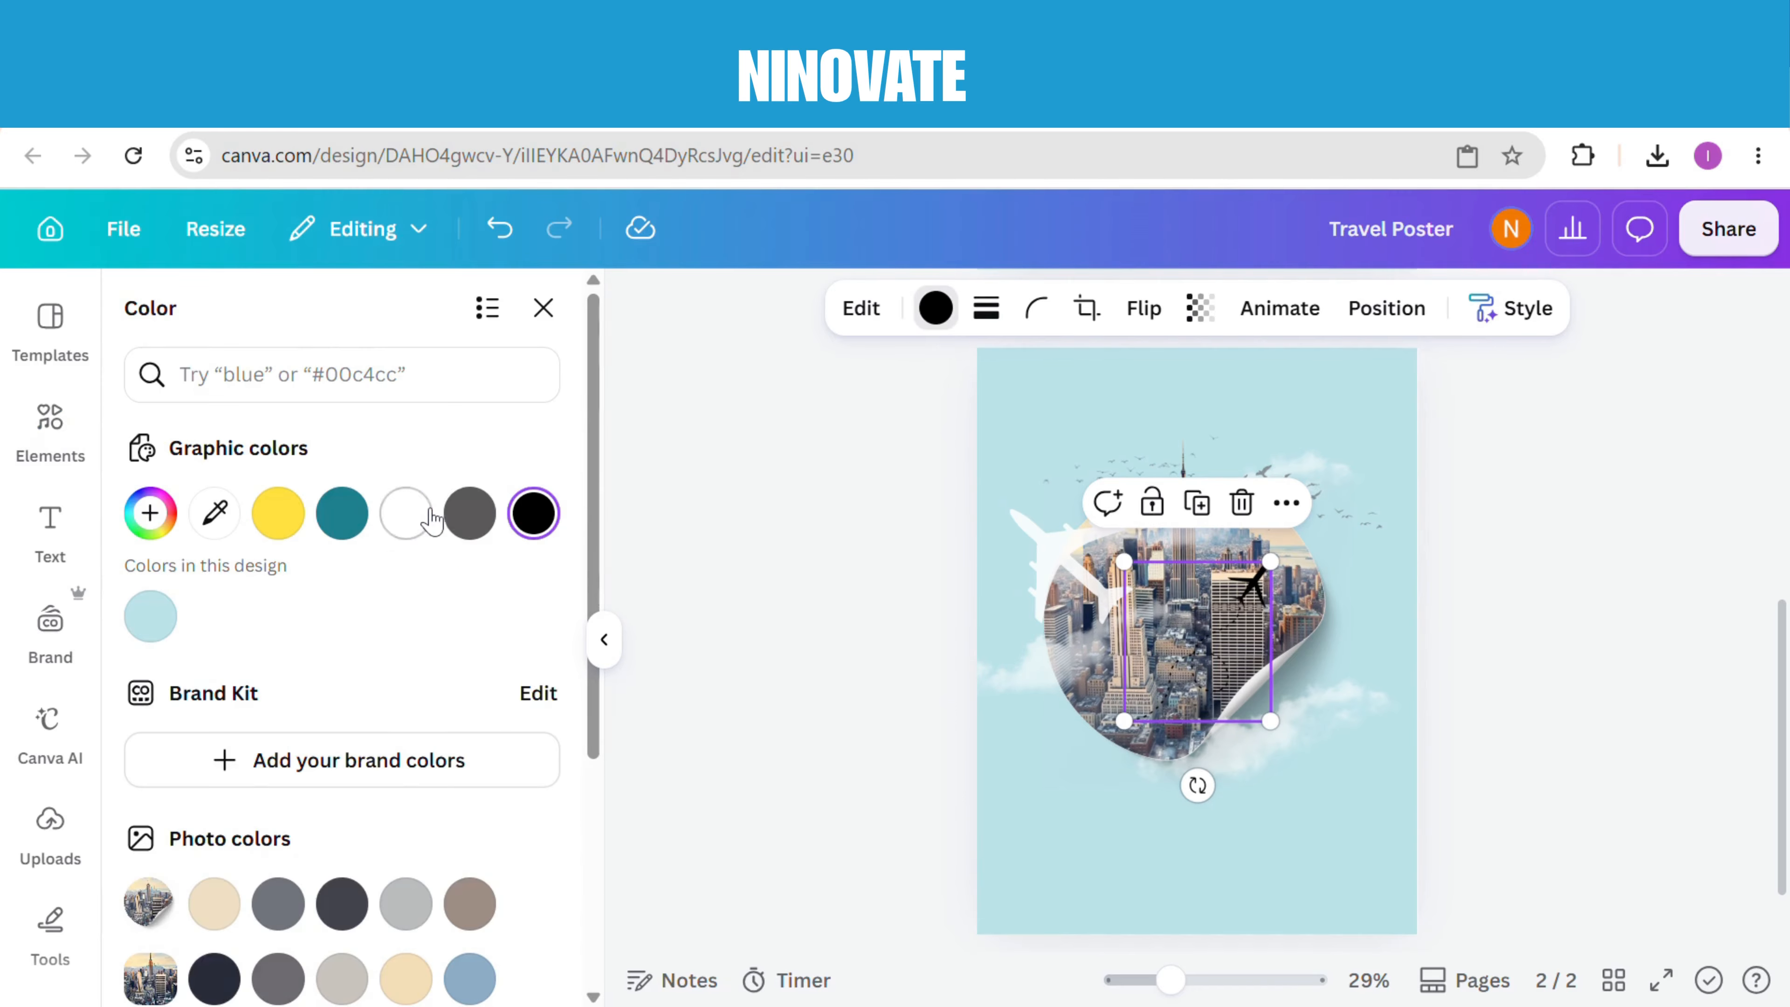
click(407, 515)
key(Escape)
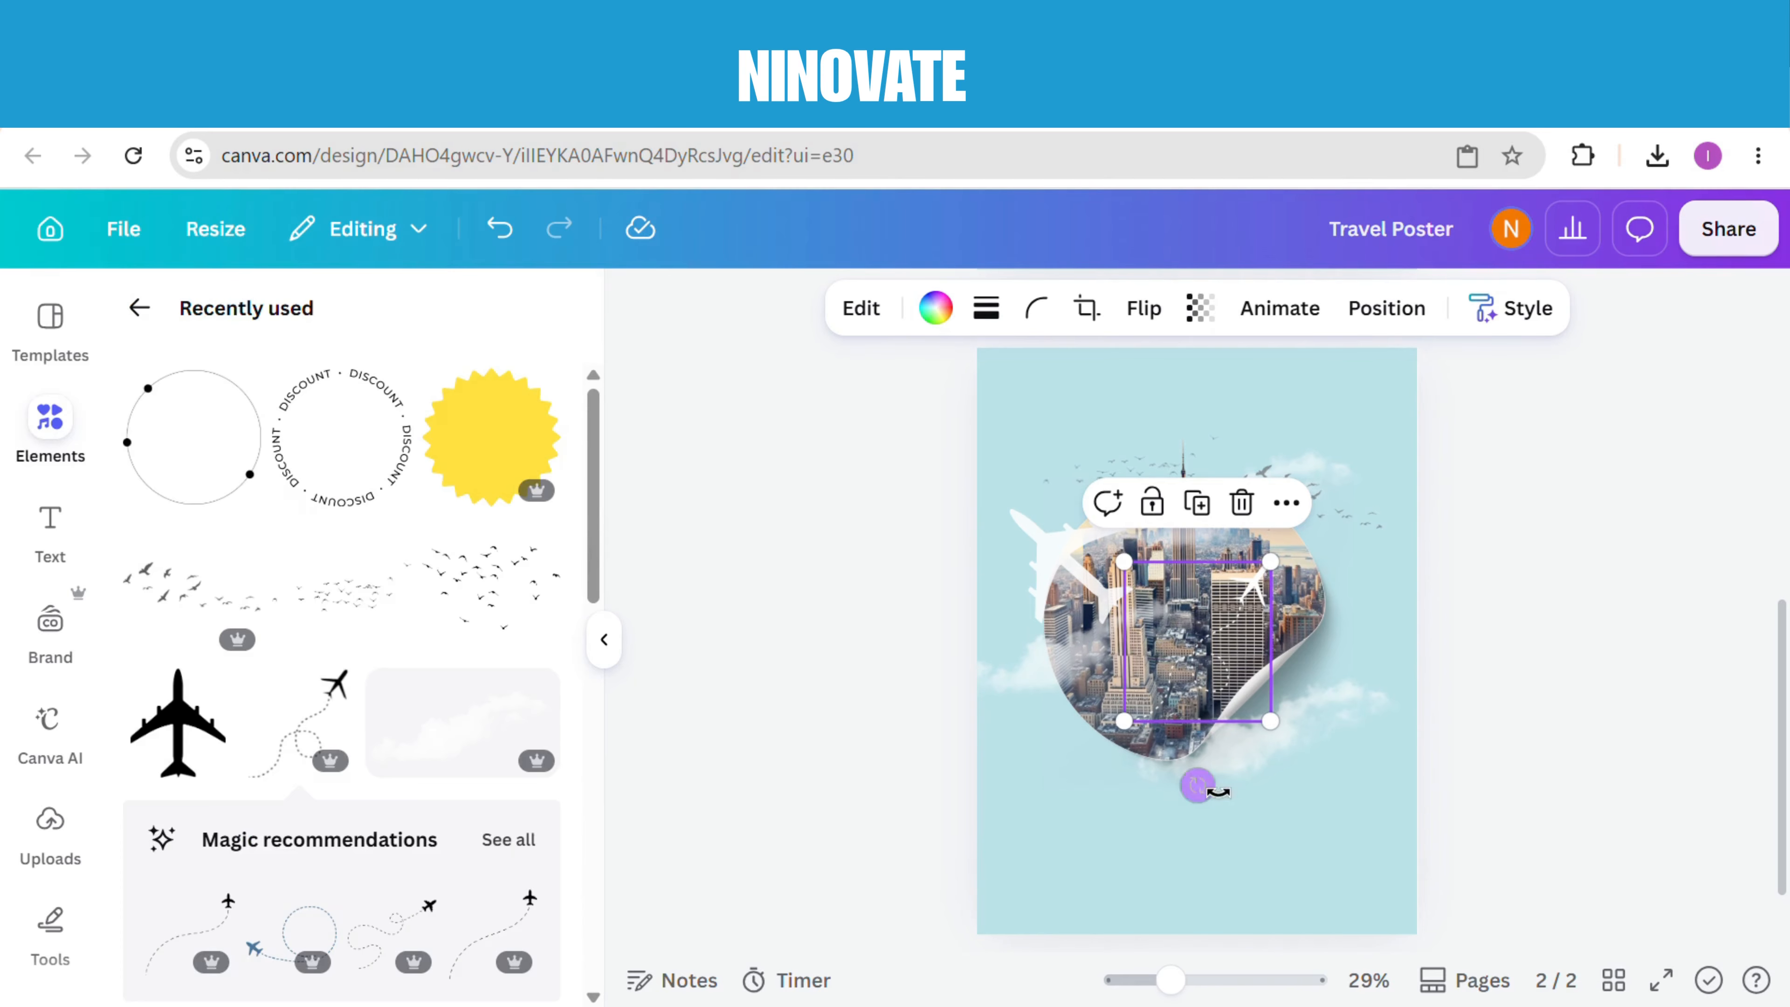
Step: Rotate the dotted flight path graphic toward the upper left and move it over the circle's lower-right curled edge
drag(1198, 785, 1404, 785)
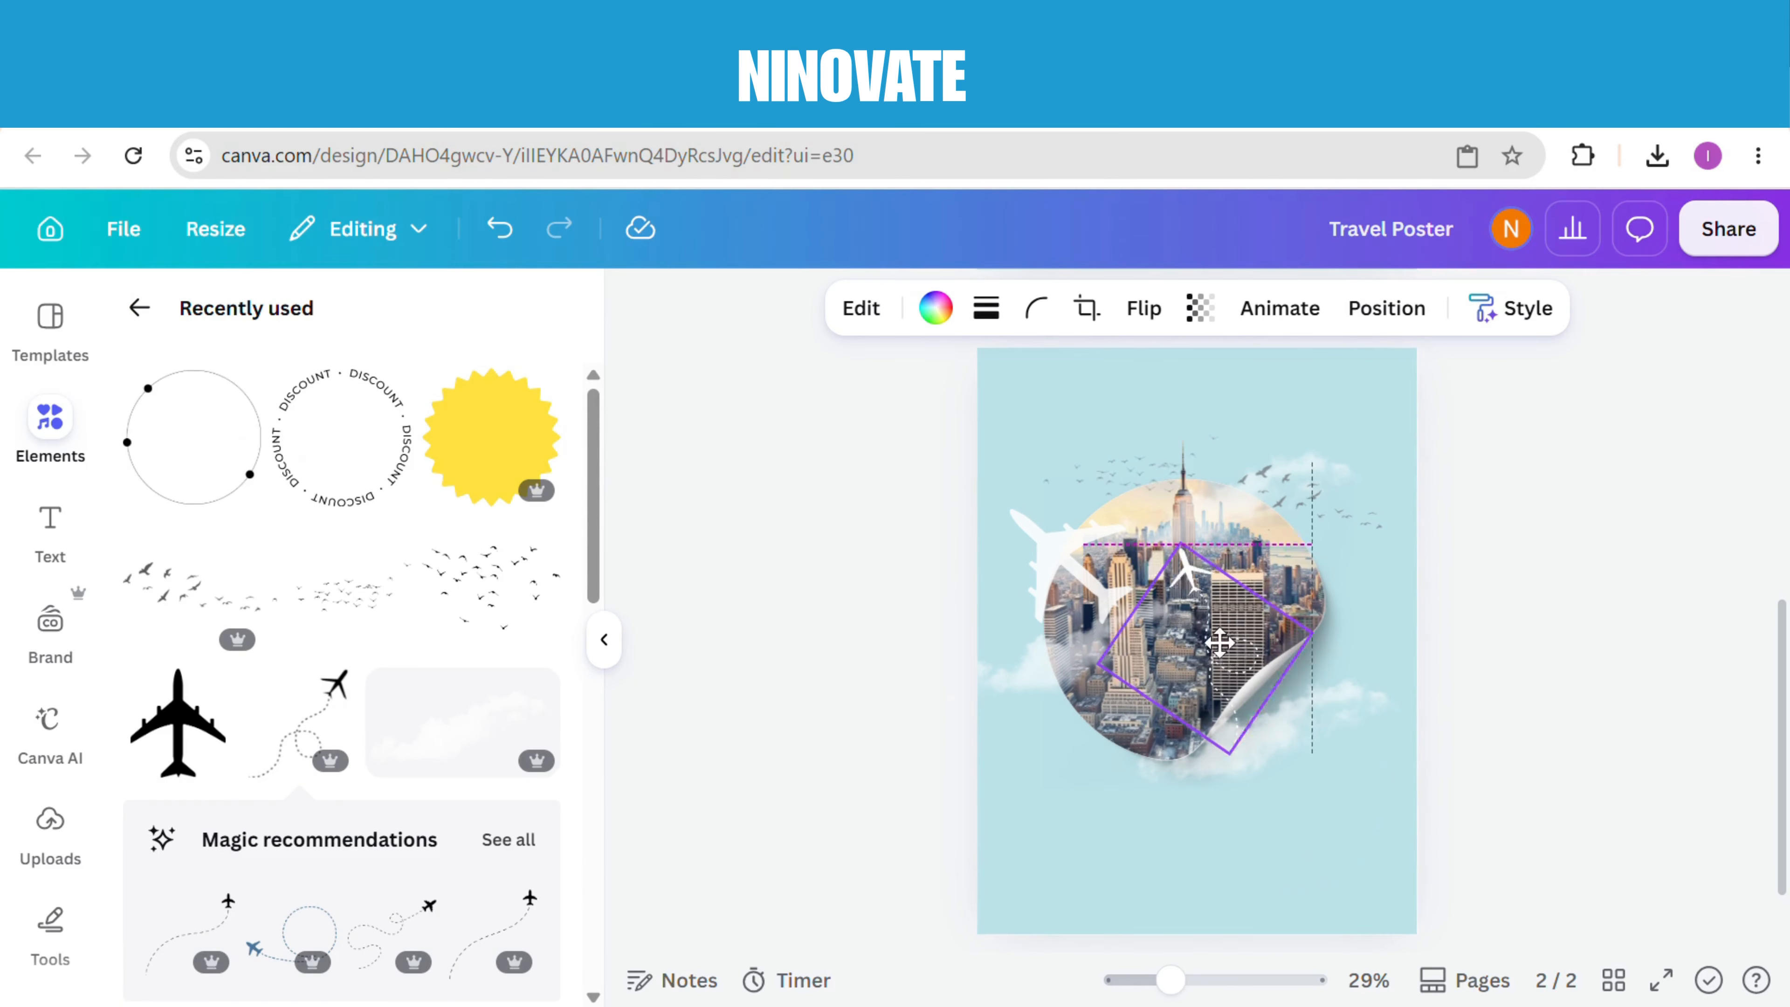
mouse_move(1199, 640)
mouse_down()
mouse_move(1239, 658)
mouse_move(1224, 652)
mouse_up()
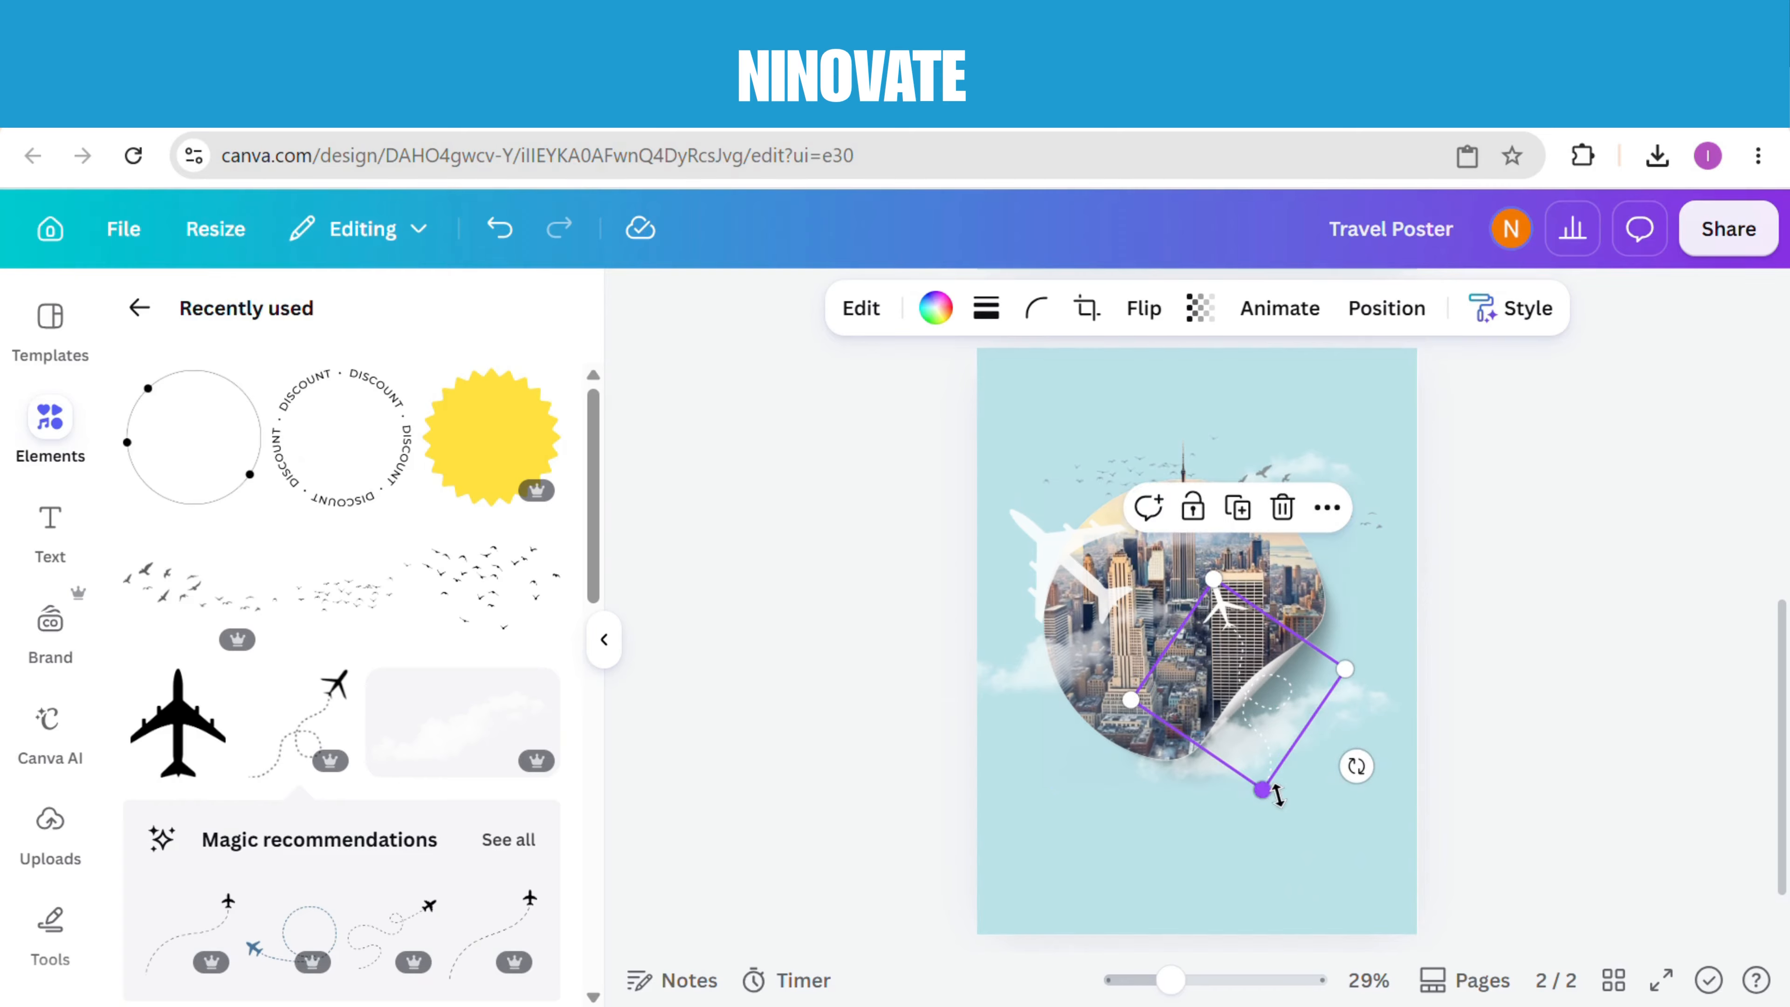
drag(1261, 720, 1270, 729)
Step: Add the heading VISIT, enlarge it to about size 205 and place it at the top of the poster above the circle
click(58, 561)
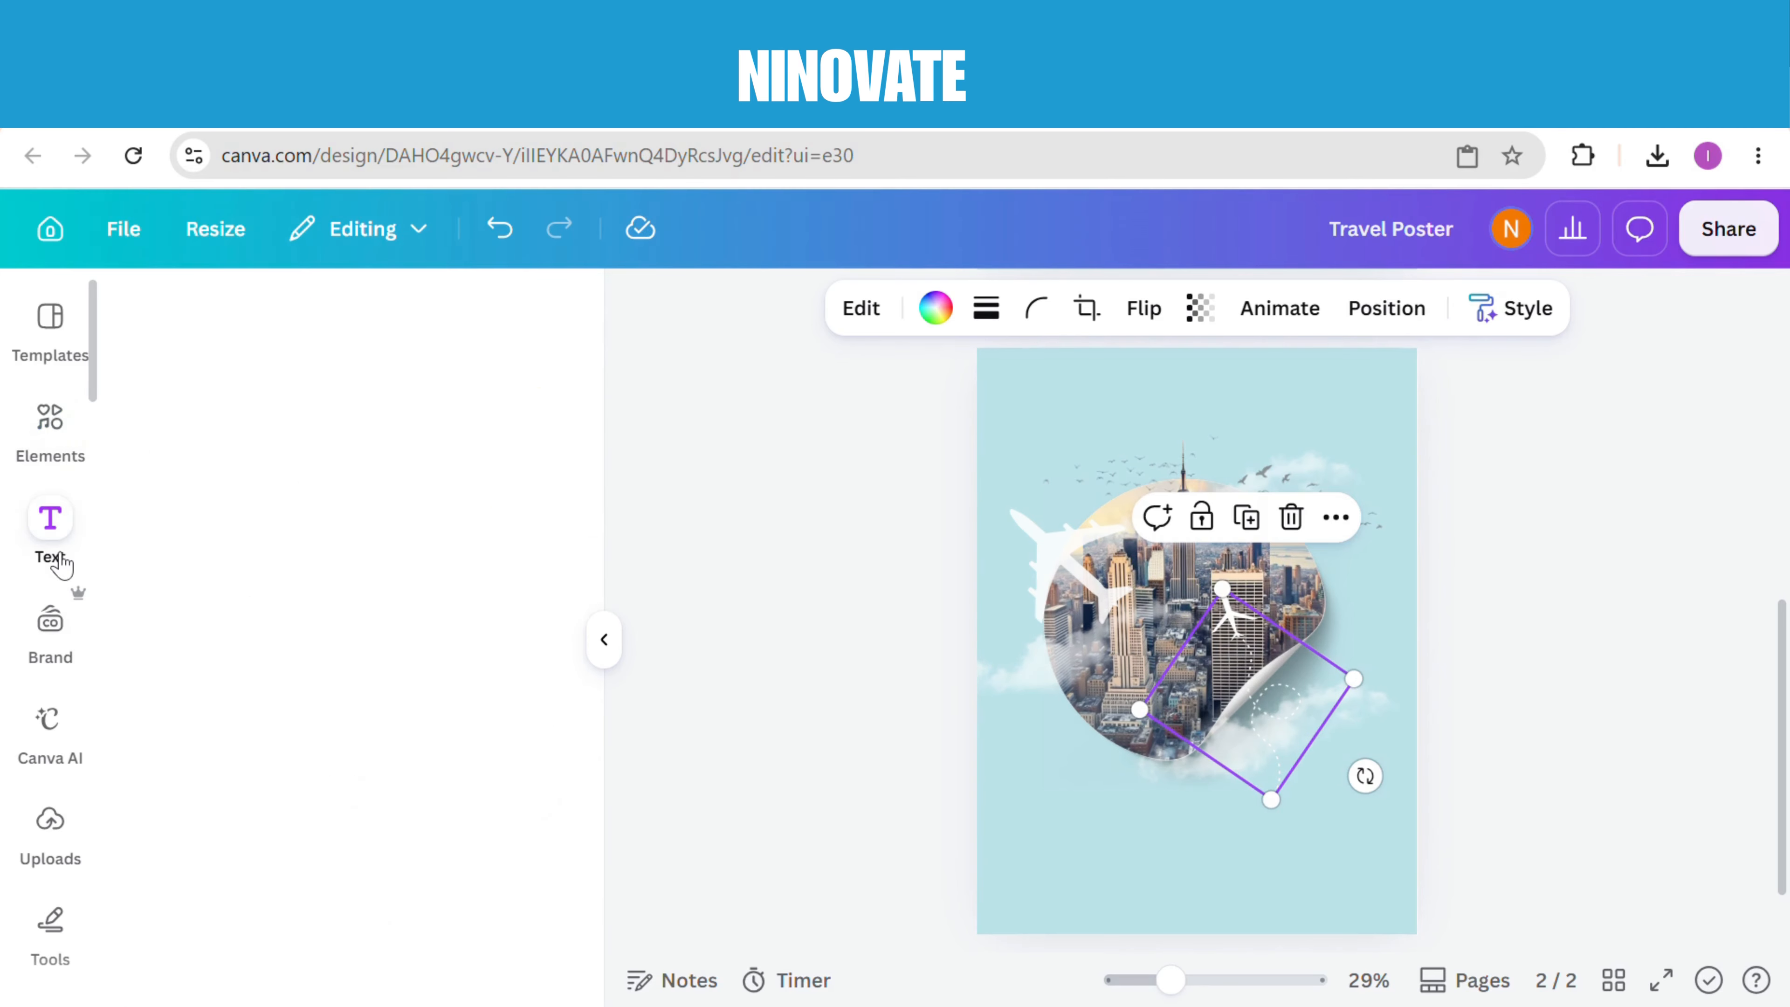
click(232, 817)
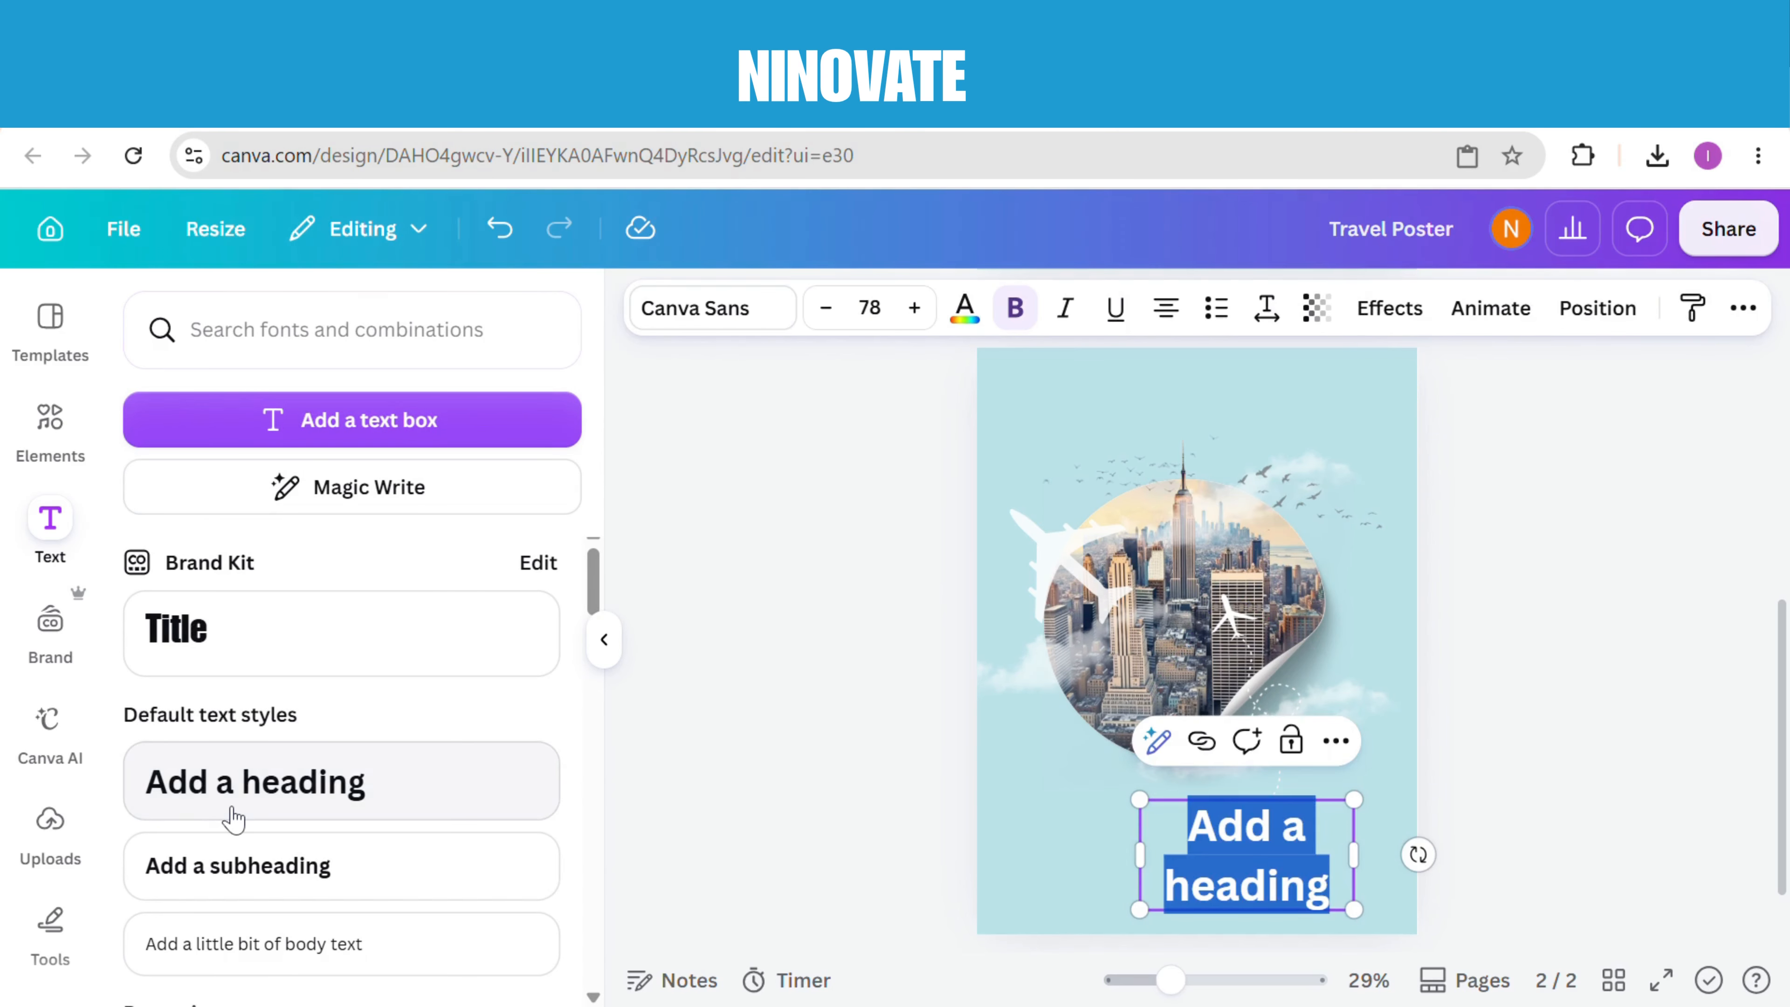
text(VISIT)
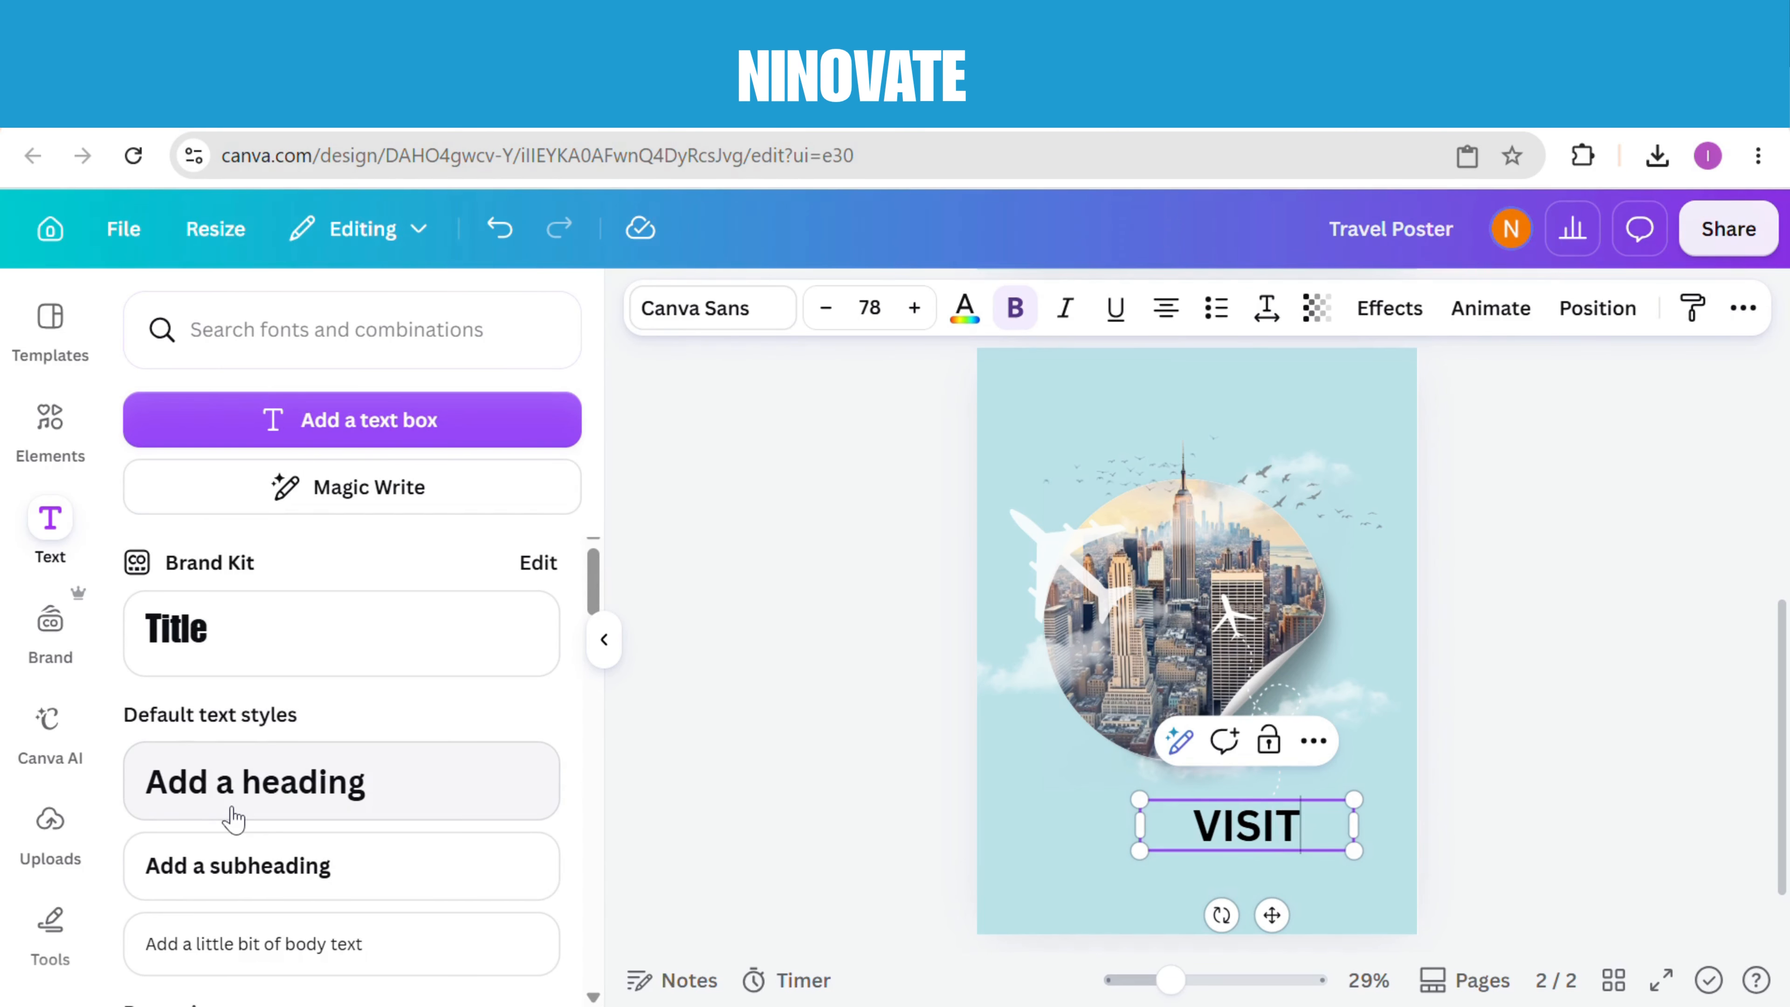
drag(1390, 837, 1308, 838)
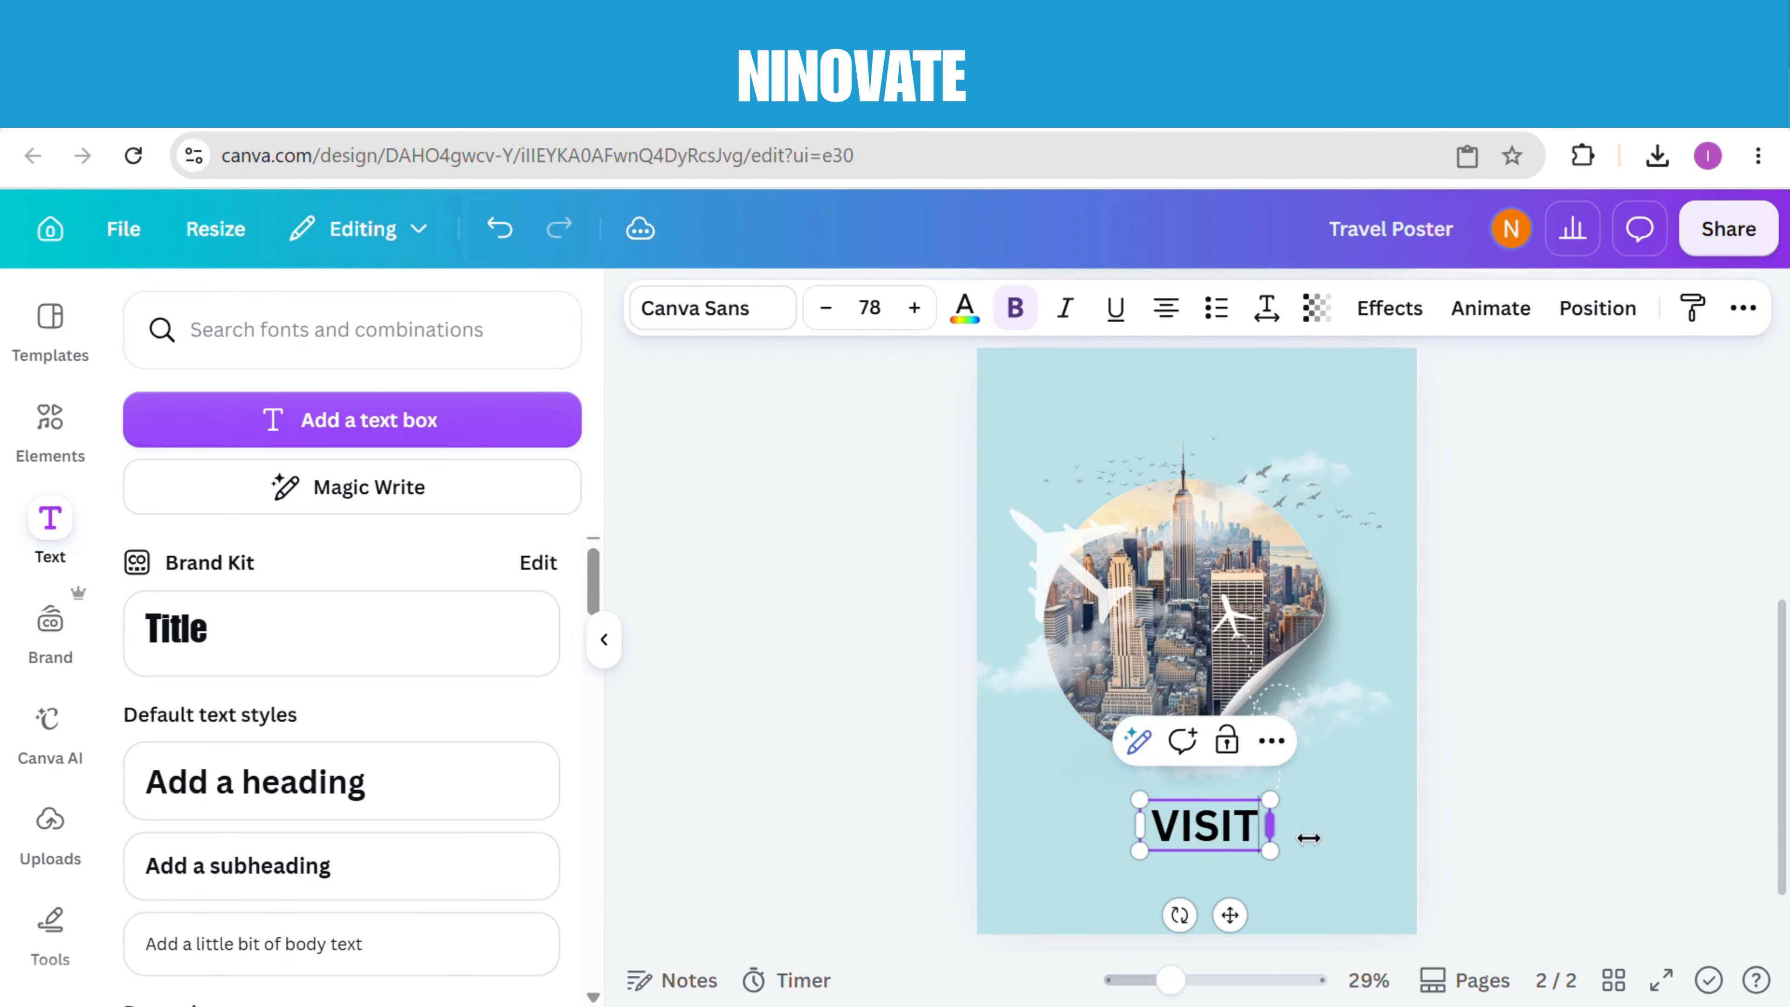
drag(1140, 799, 928, 717)
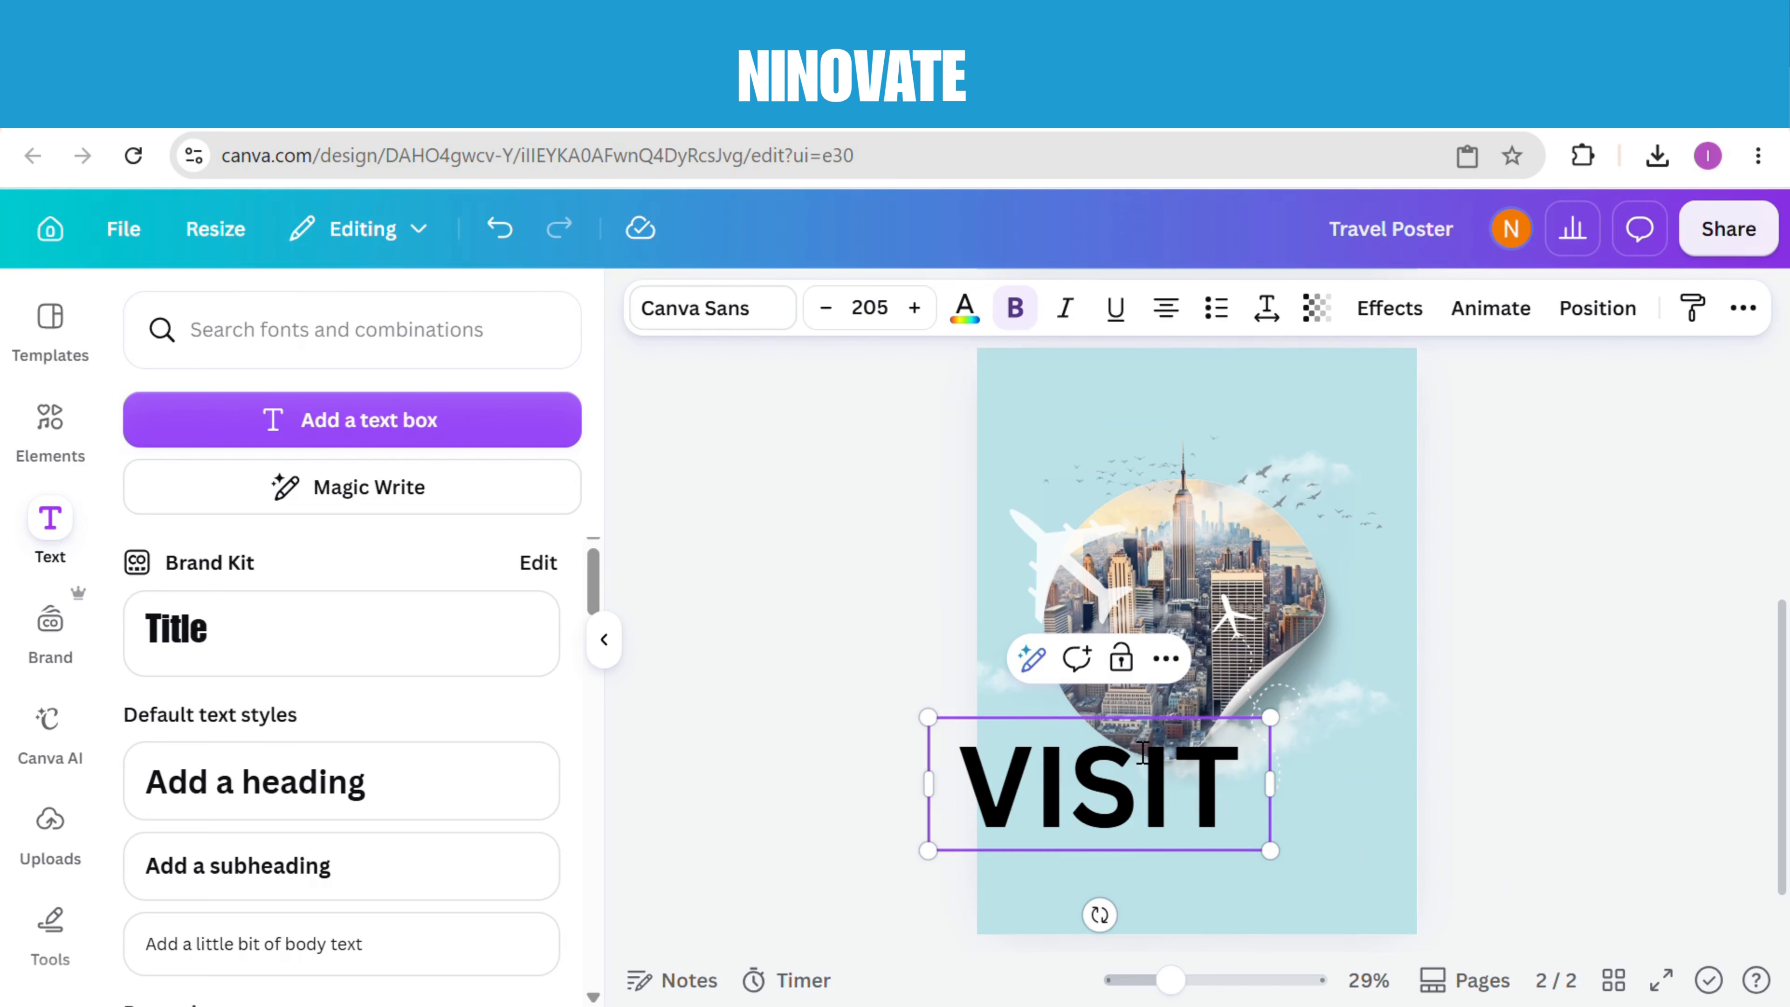
drag(1134, 821, 1218, 496)
Step: Change the VISIT heading's font to TAN Kindred, widen its text box to fit one line and center it near the top
click(744, 313)
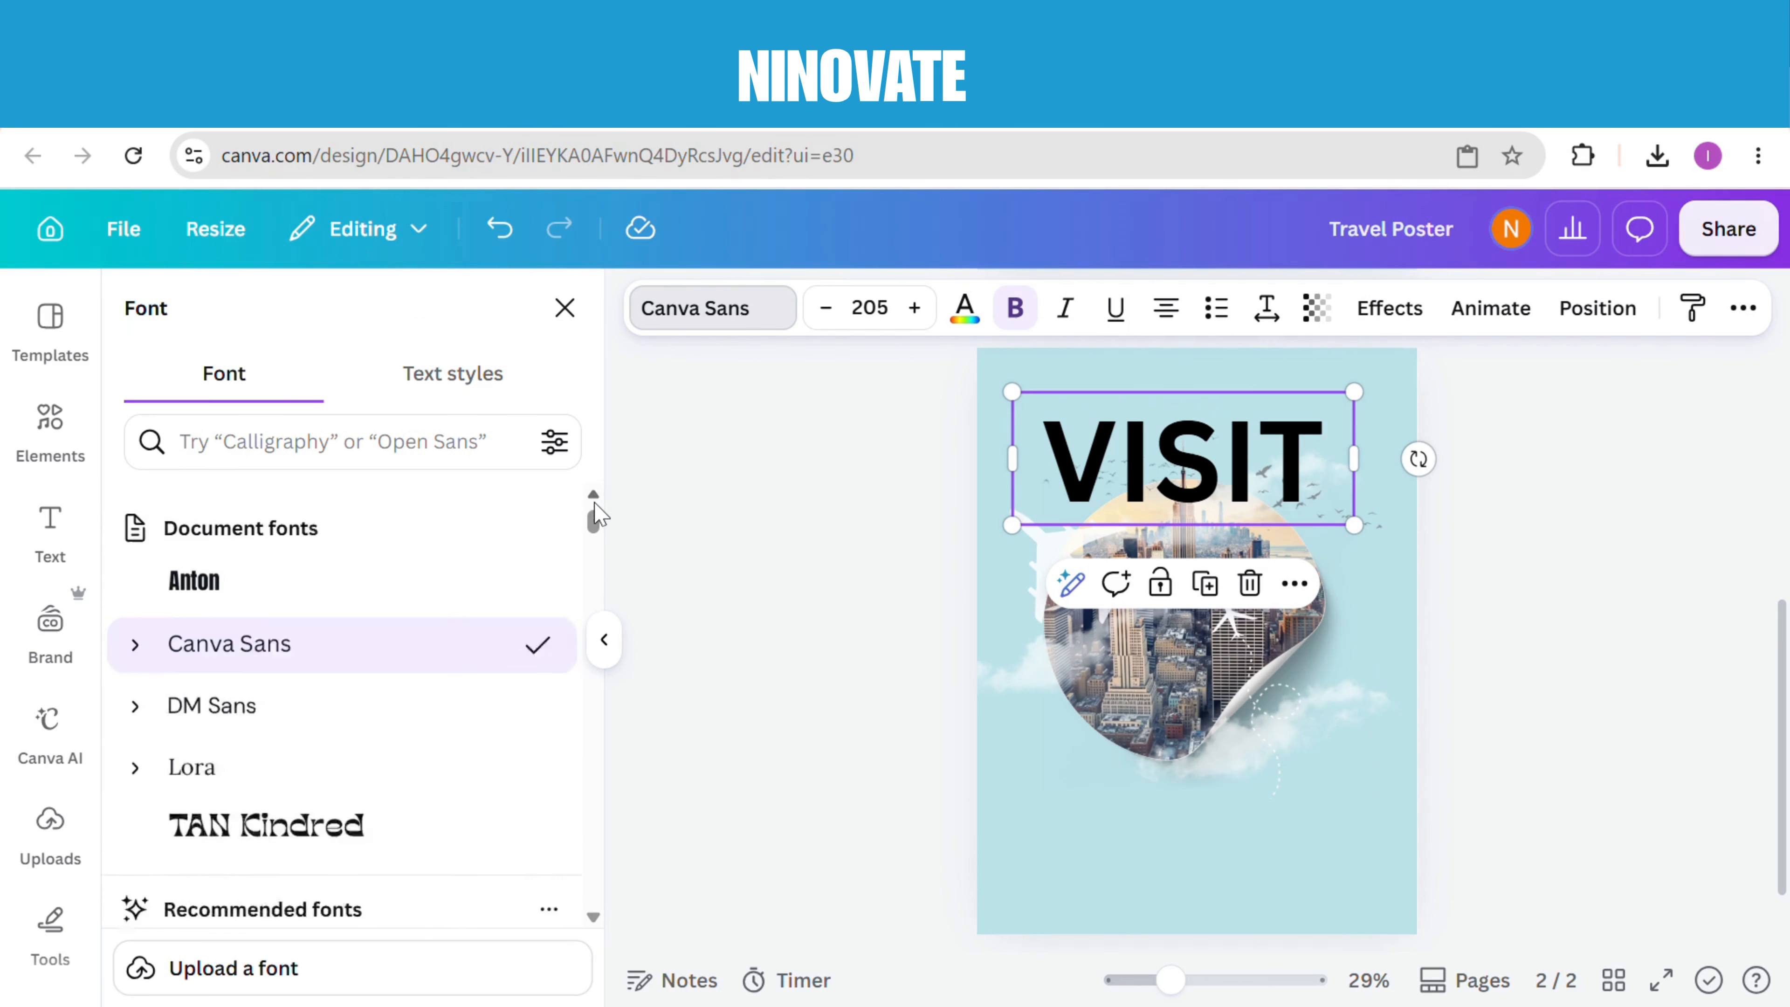
click(341, 890)
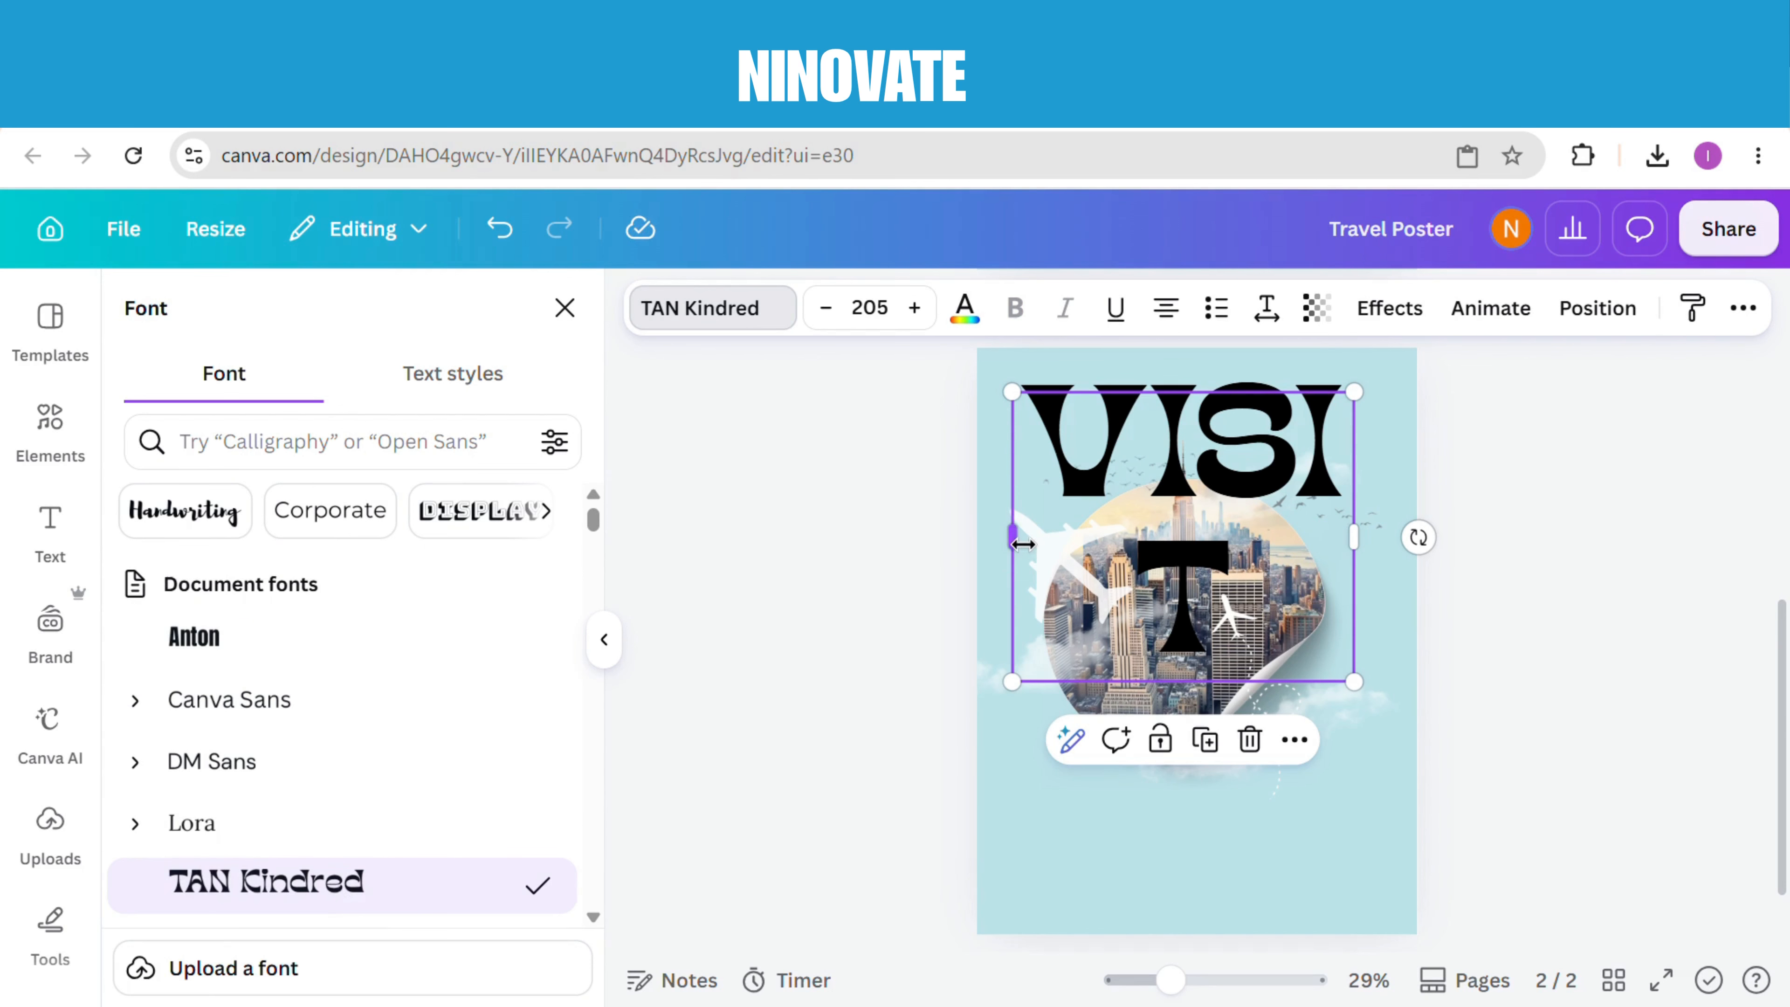
drag(1022, 544, 931, 572)
drag(1149, 439, 1186, 473)
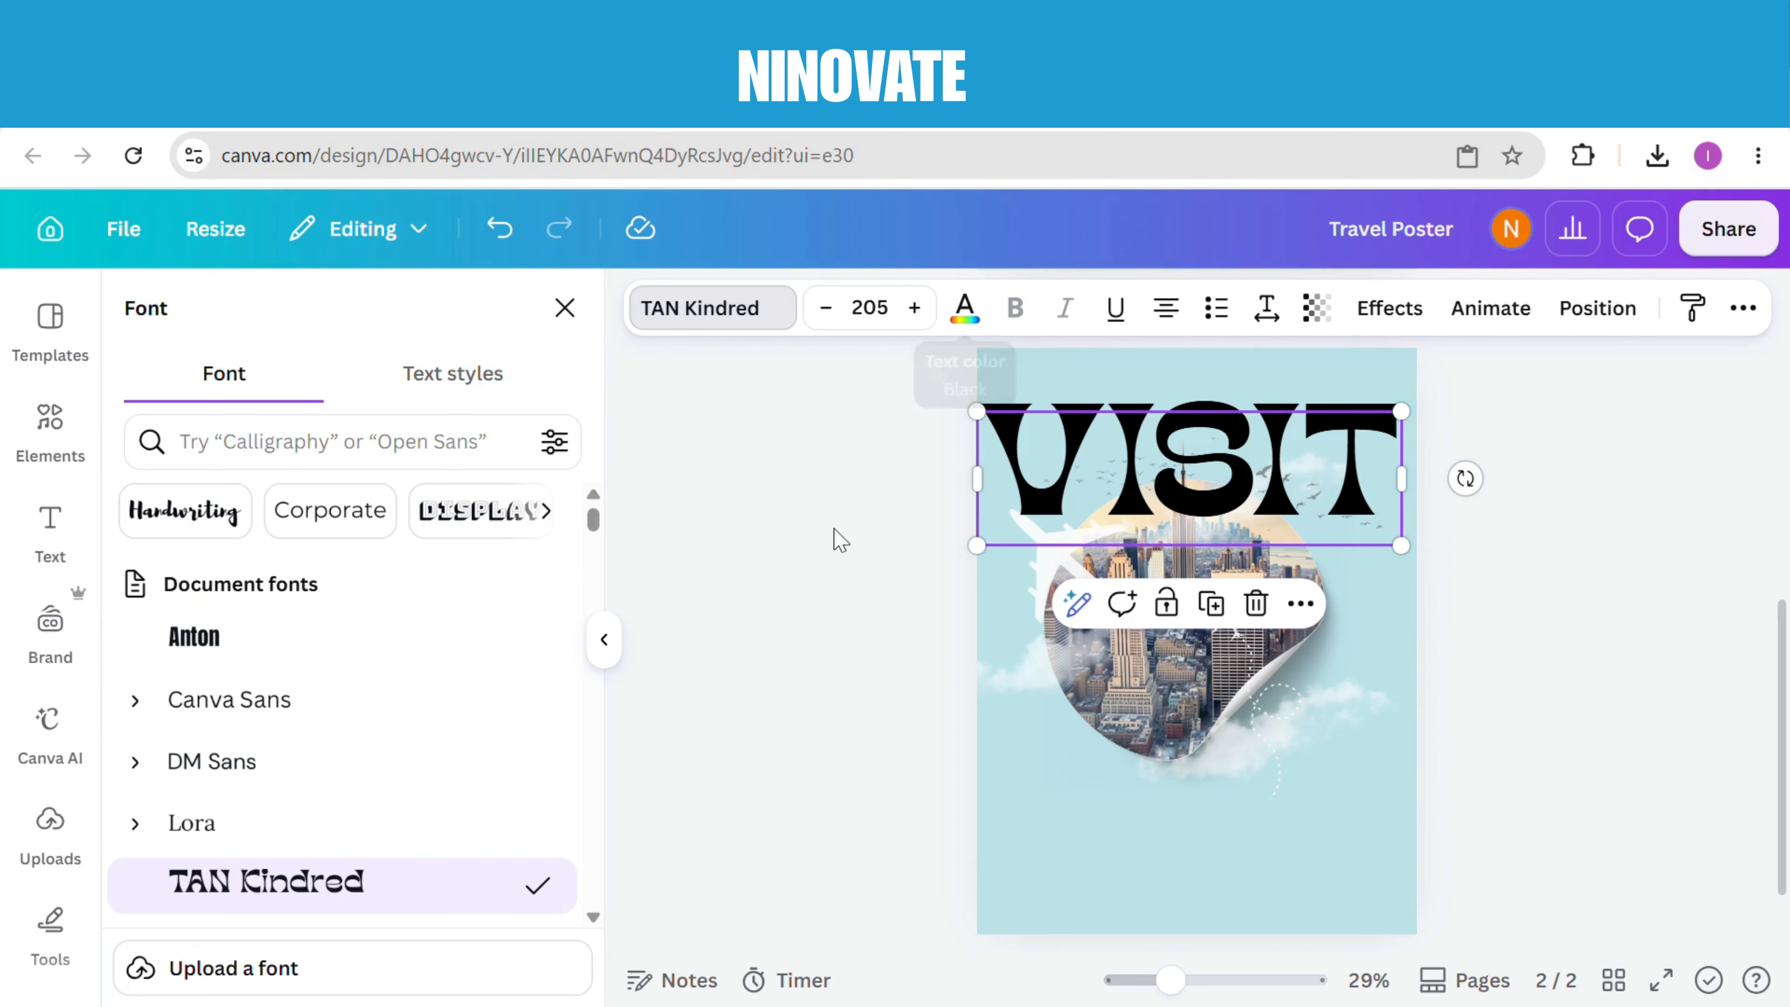
click(833, 570)
Step: Color the VISIT heading teal and tighten its letter spacing slightly
click(1119, 488)
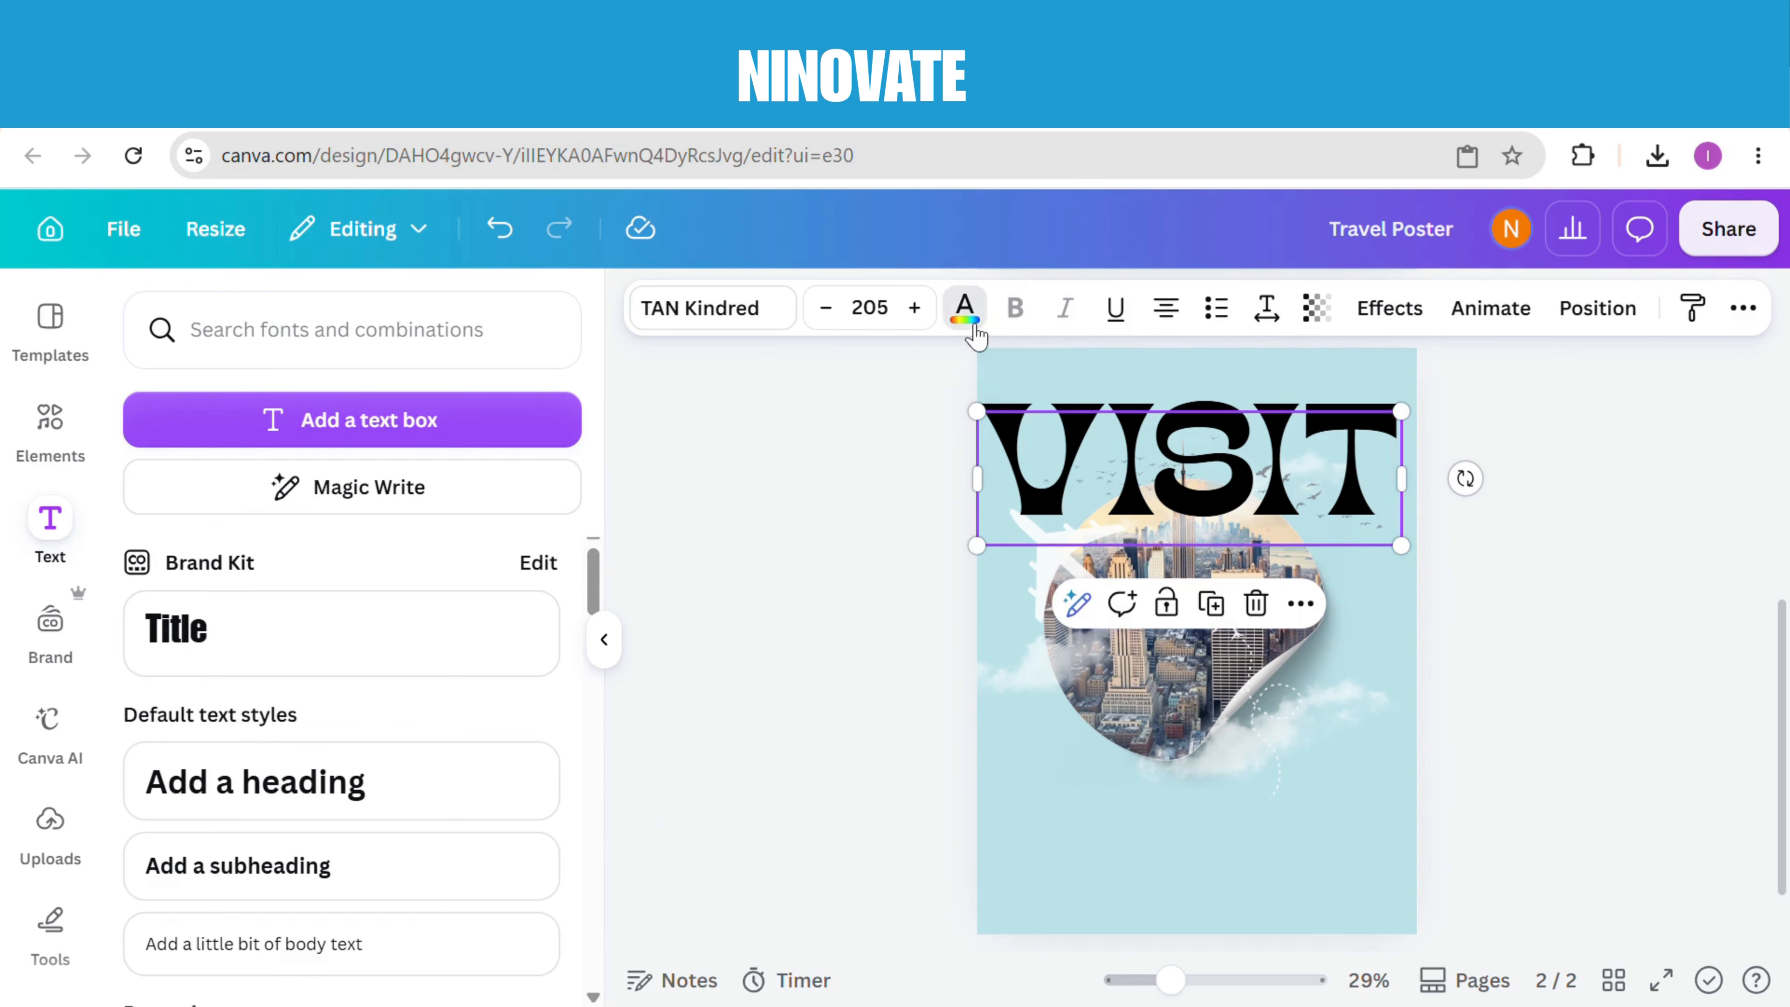
click(965, 309)
click(278, 513)
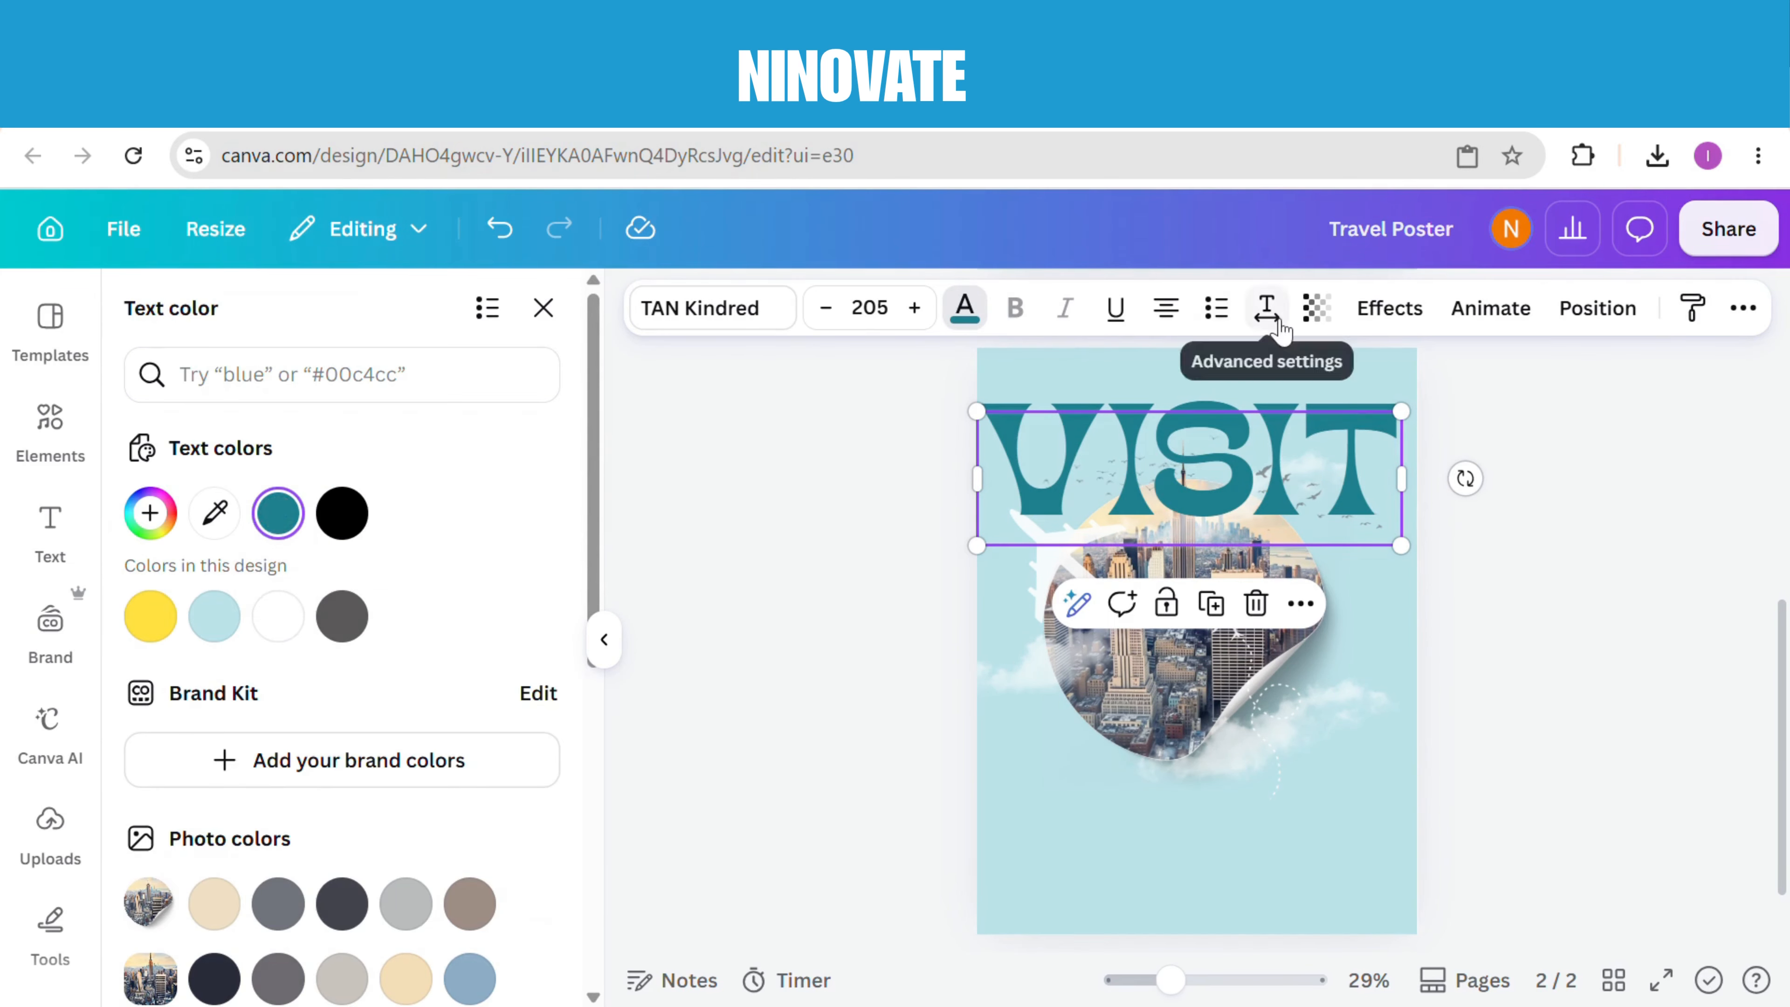
click(1266, 309)
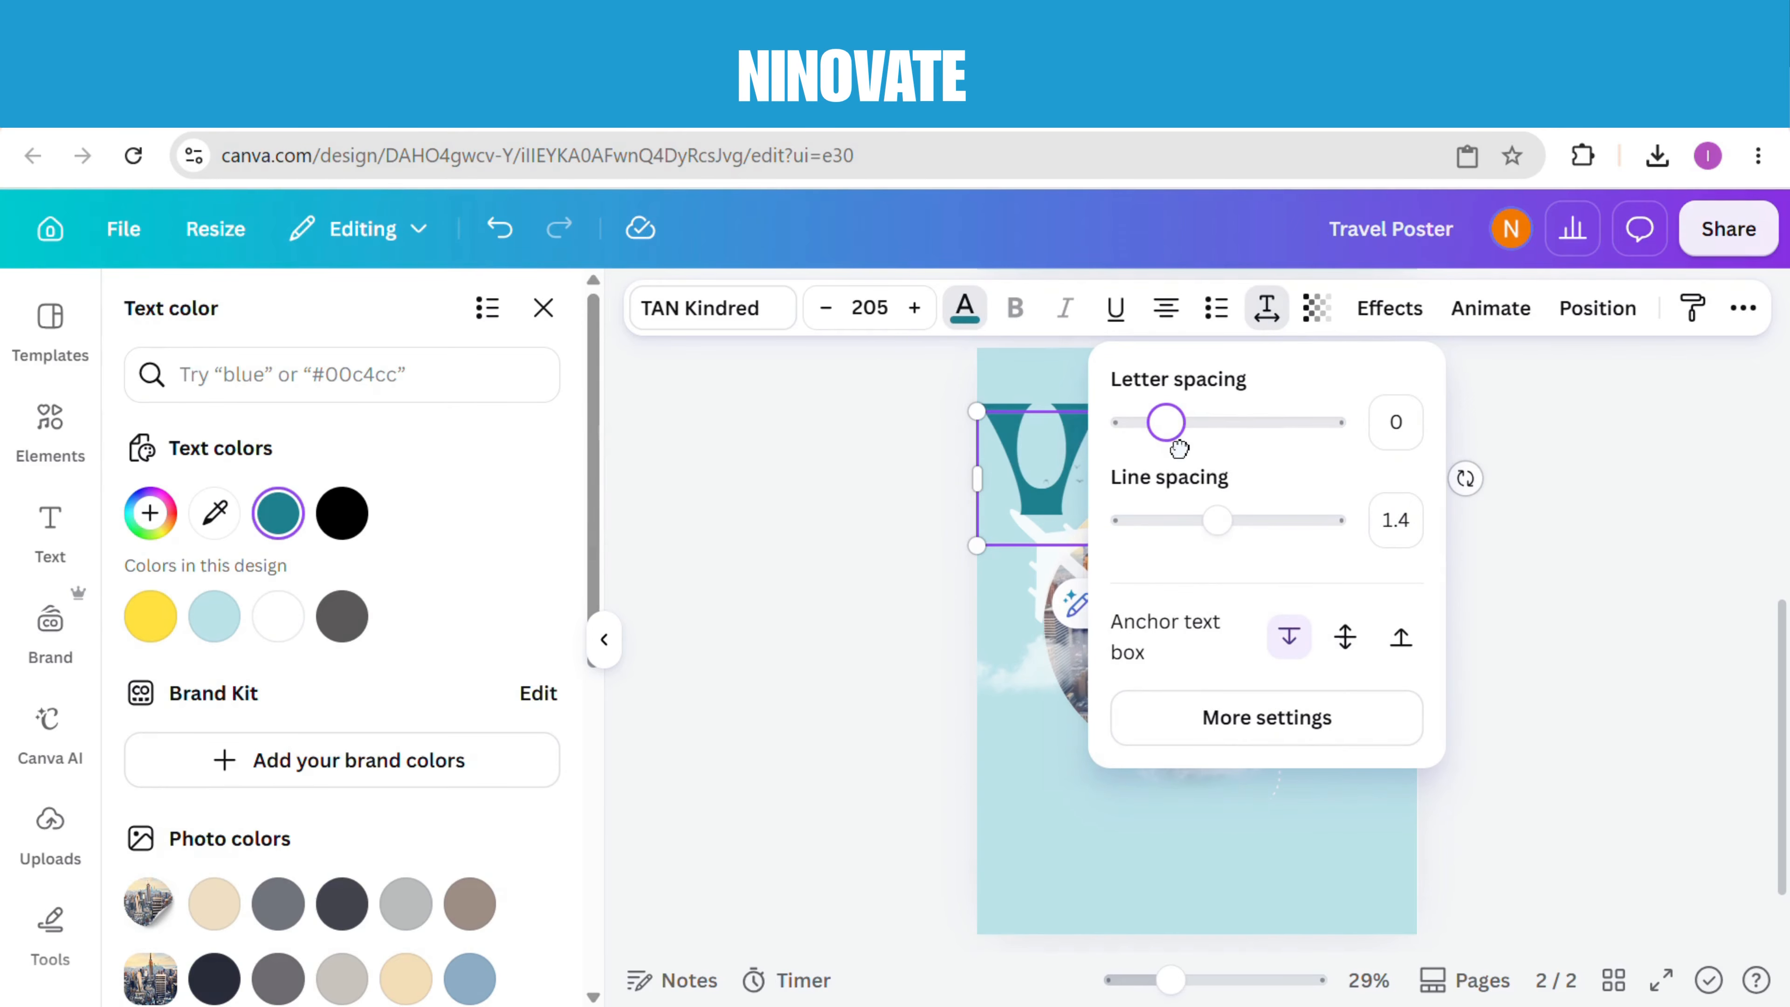
drag(1179, 448, 1166, 448)
click(882, 495)
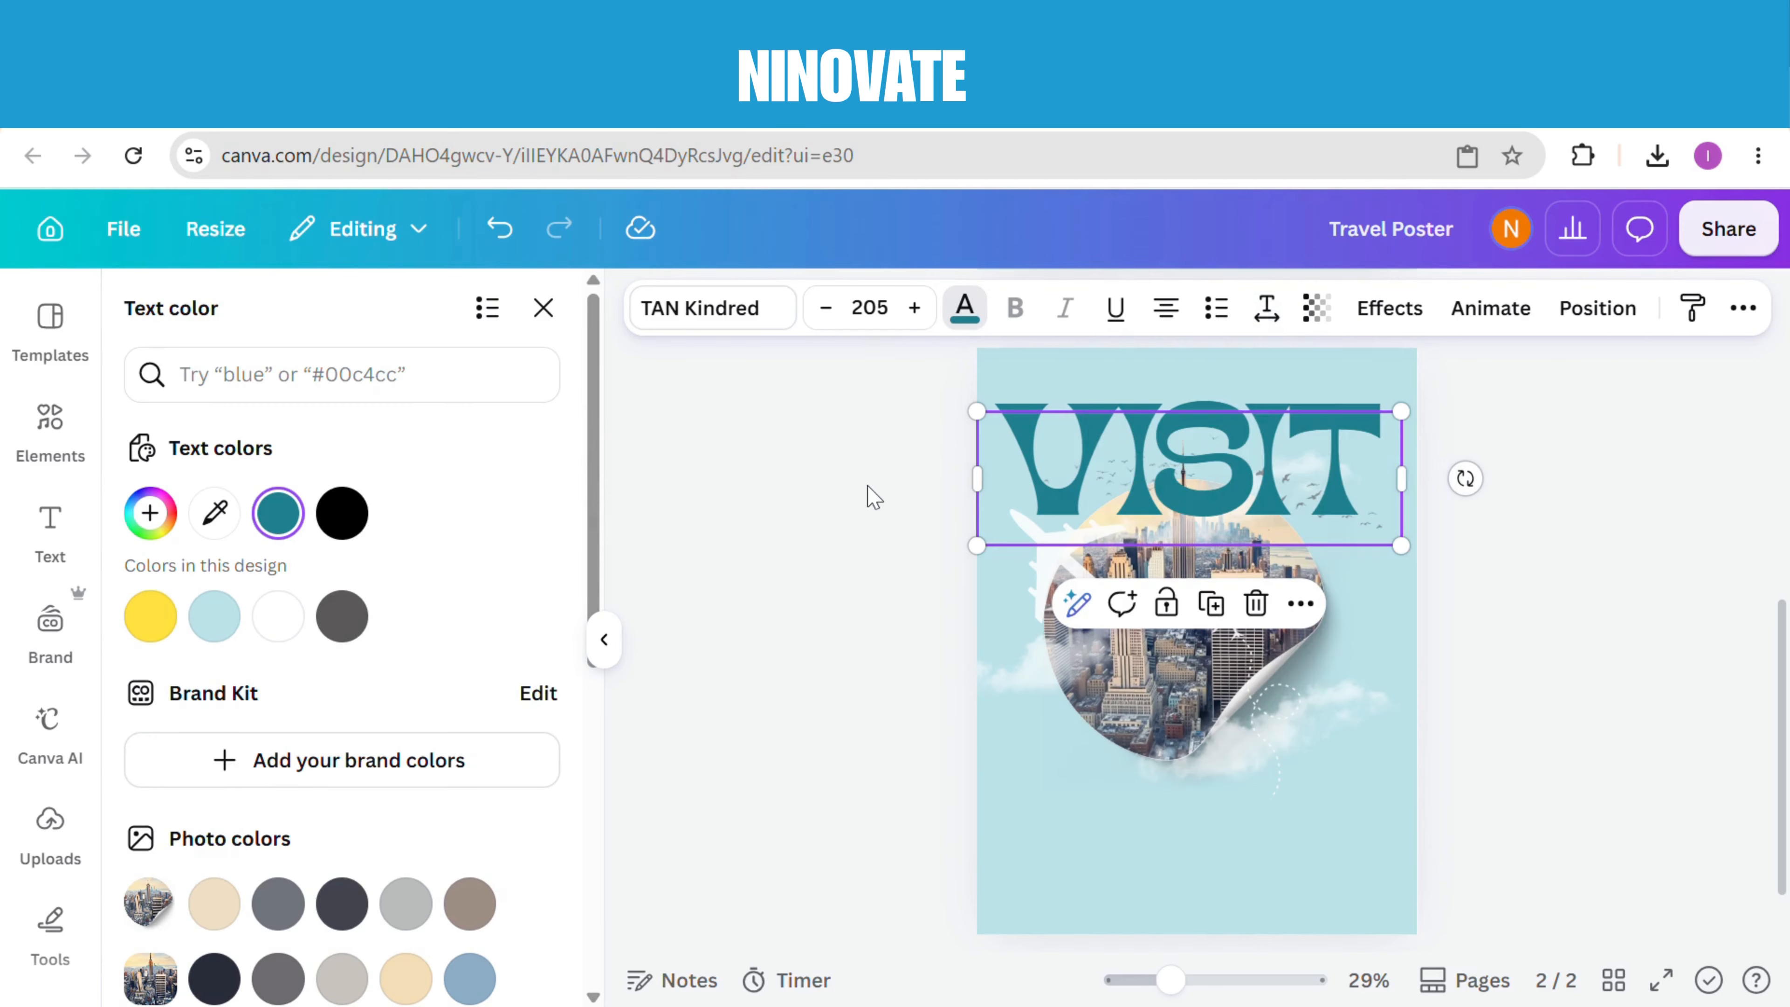
Step: Send the VISIT heading to the back, behind the city photo
right_click(1281, 459)
mouse_move(1325, 533)
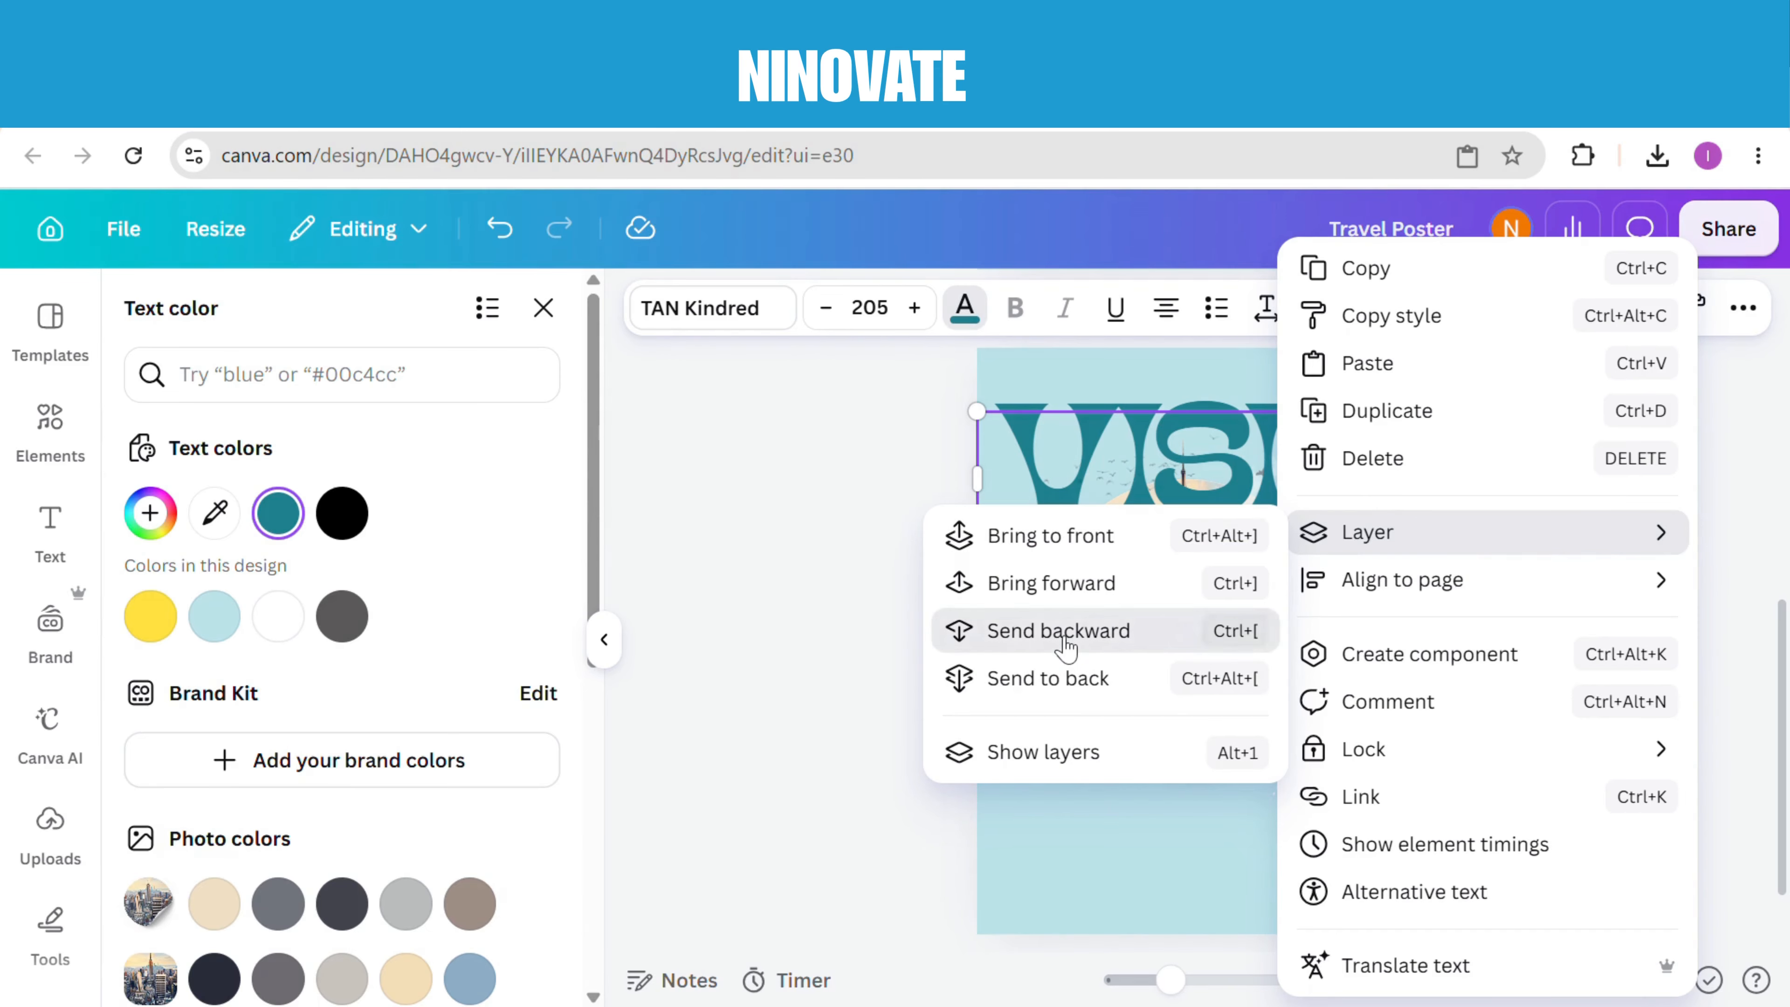
click(1056, 681)
click(796, 569)
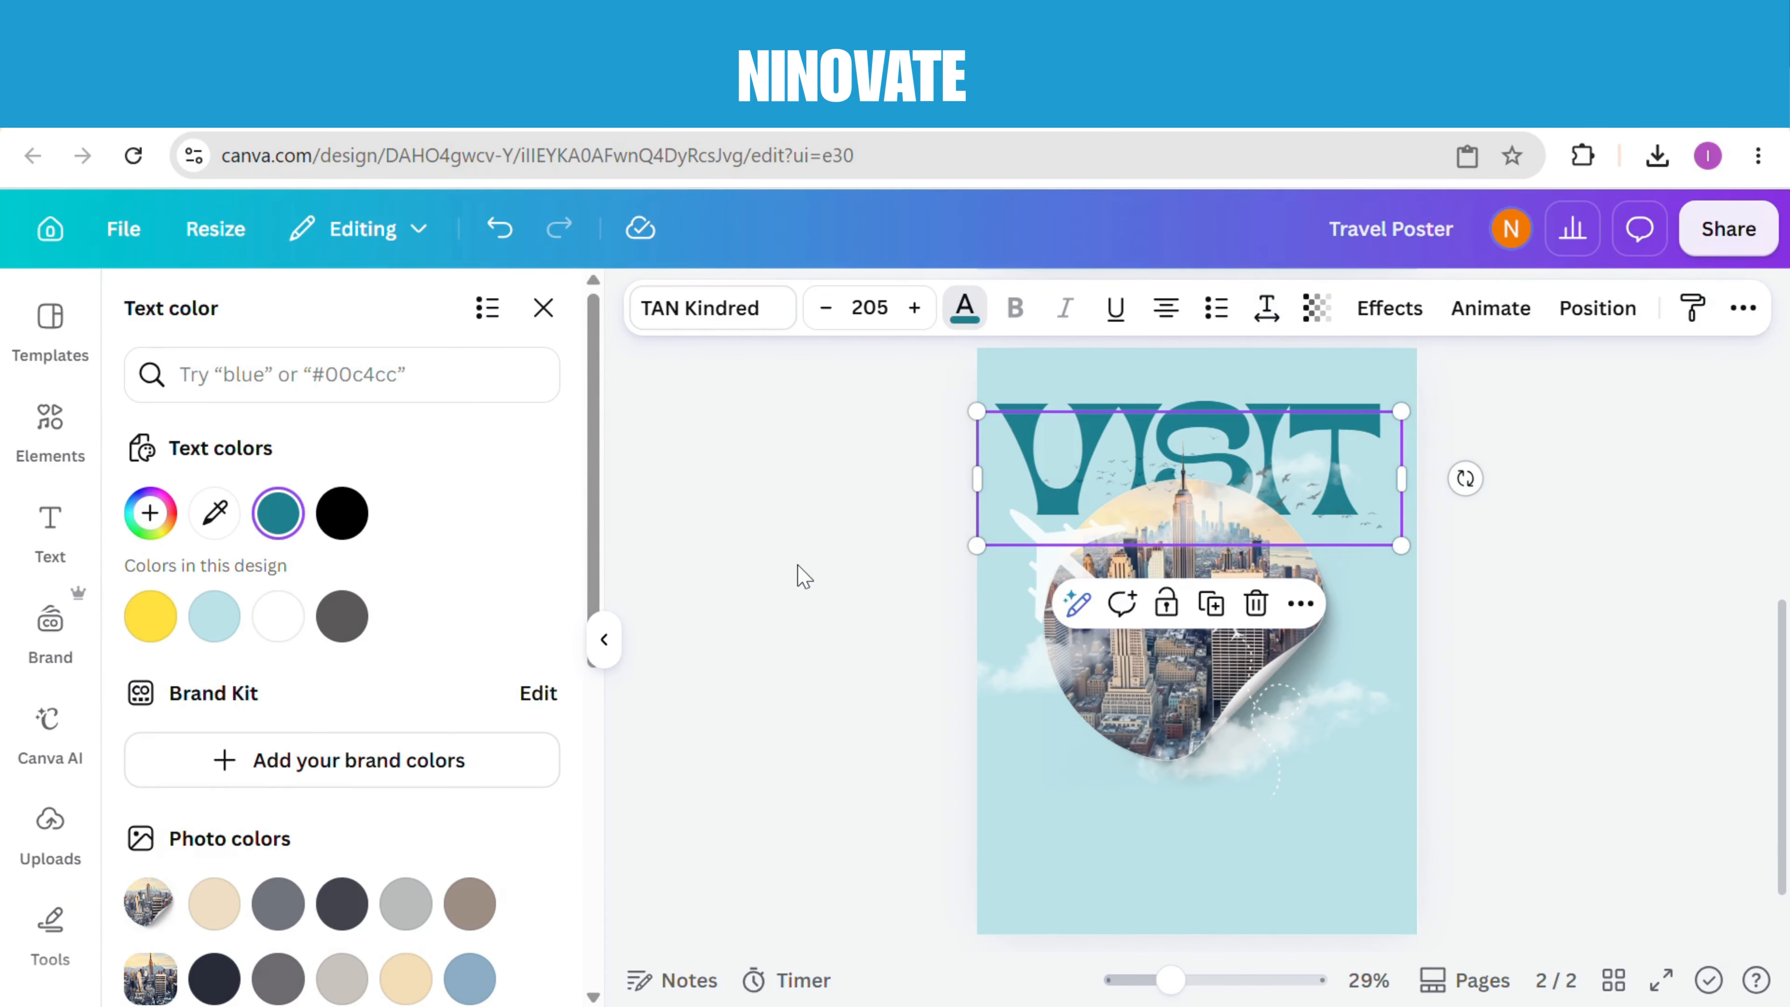
Step: Move the VISIT heading slightly up and apply the Glow text effect to it
drag(1029, 452, 1036, 437)
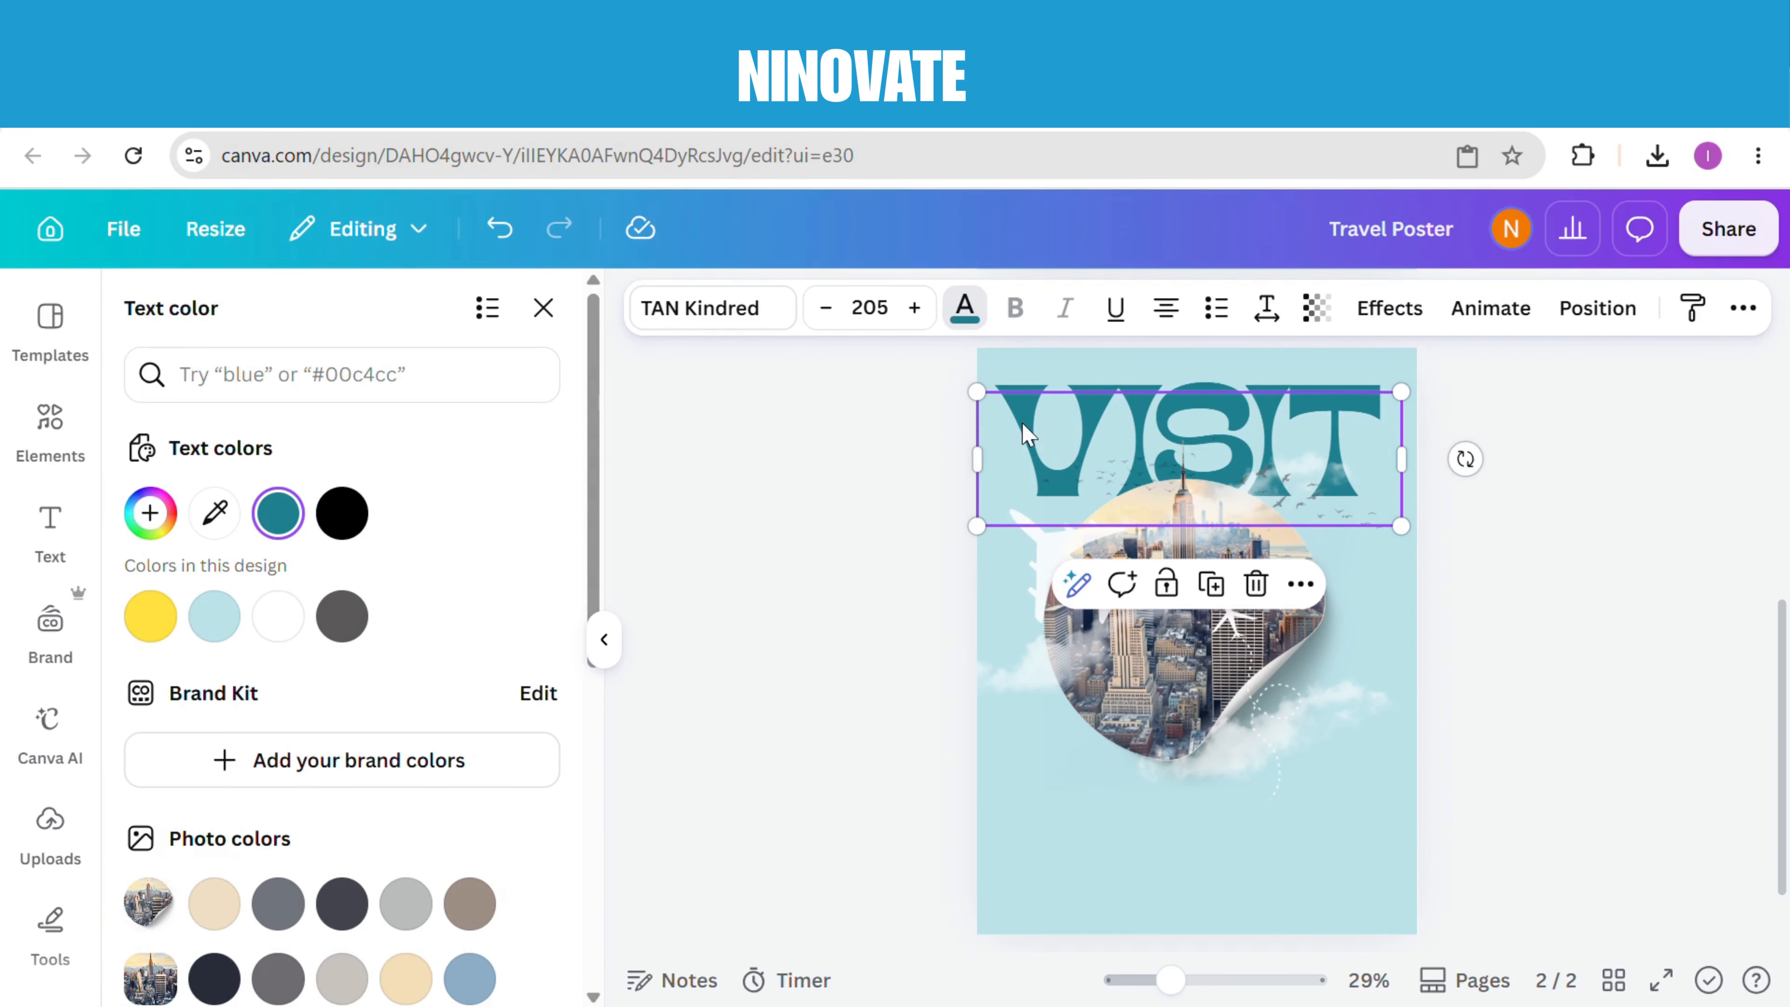
click(835, 613)
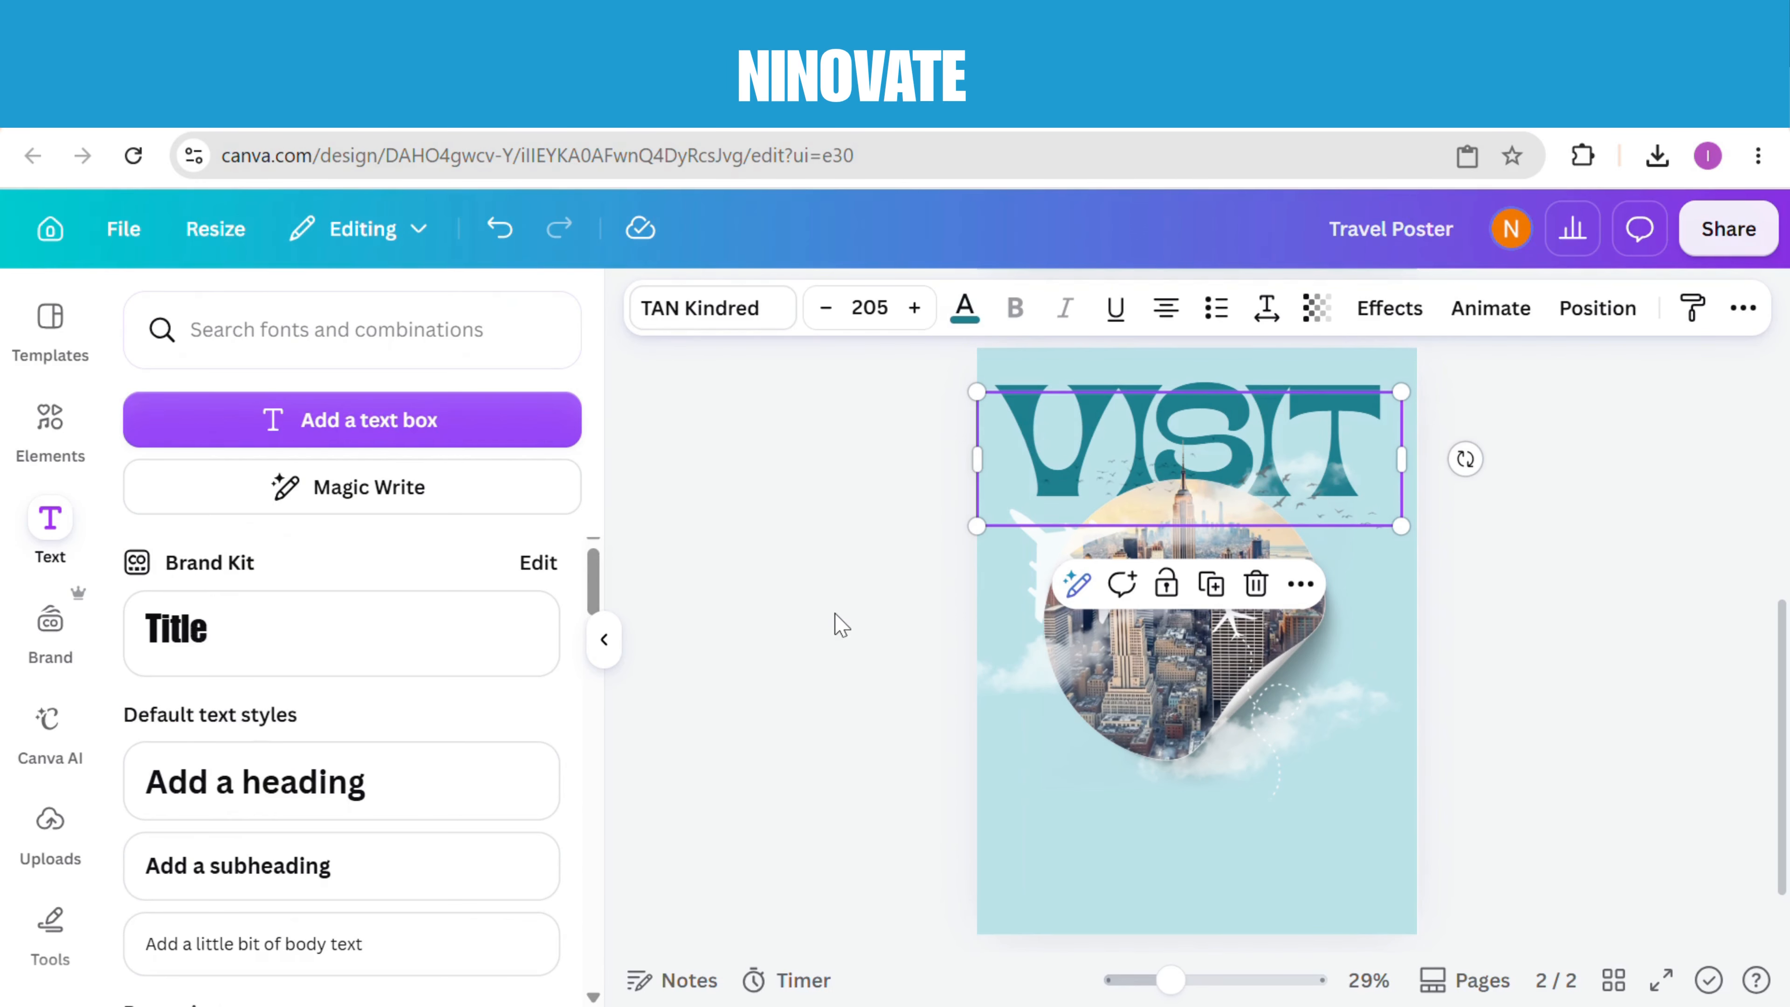
click(1433, 308)
click(392, 437)
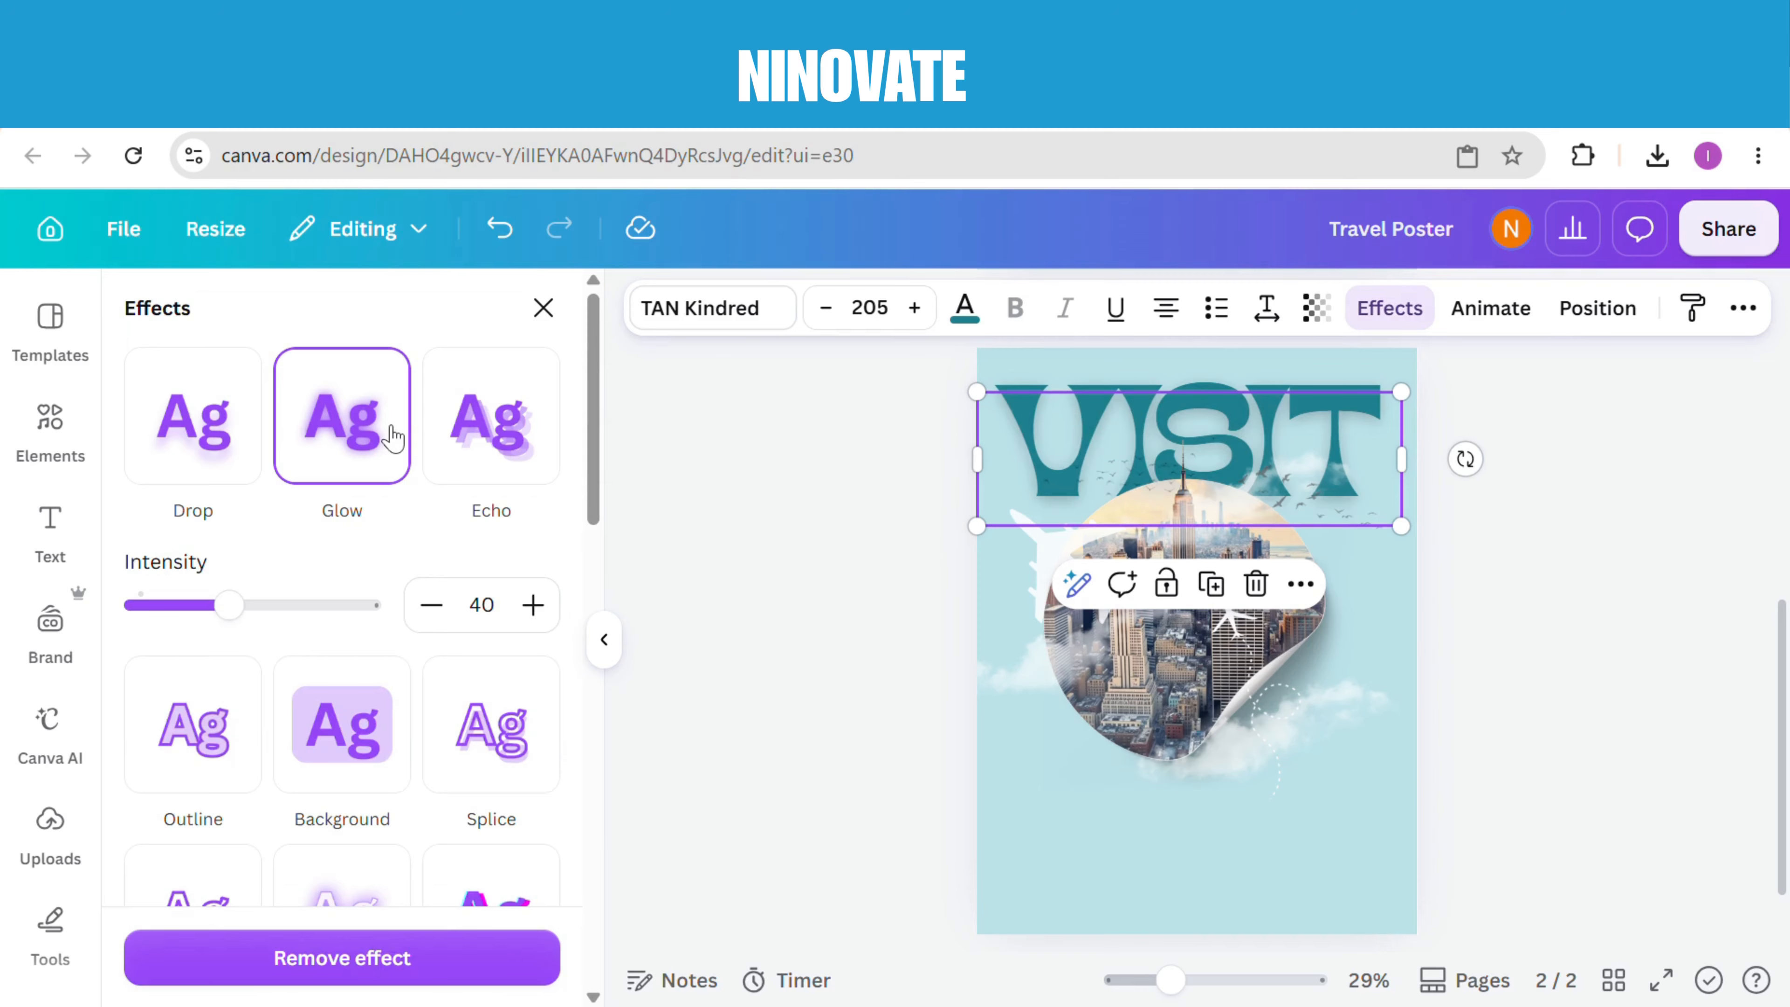
Step: Add the heading NY, enlarge it to about size 291 and place it over the circle's lower-right curled edge
click(50, 529)
click(341, 810)
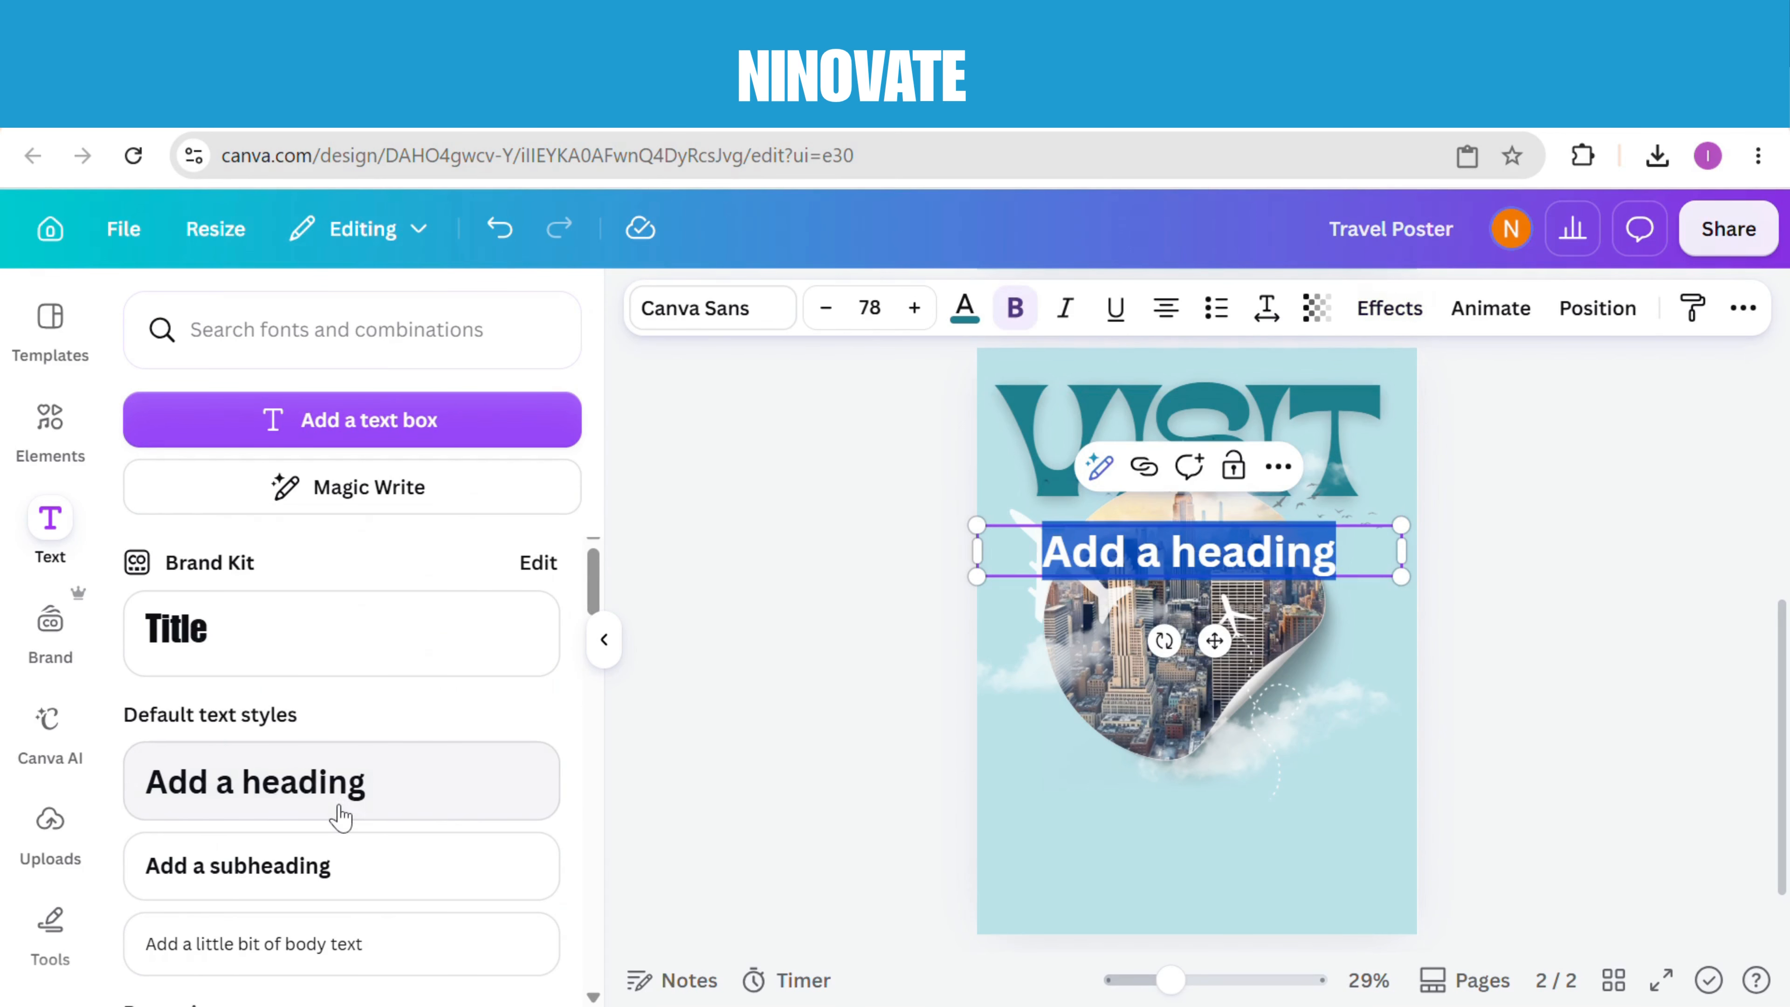
text(NY)
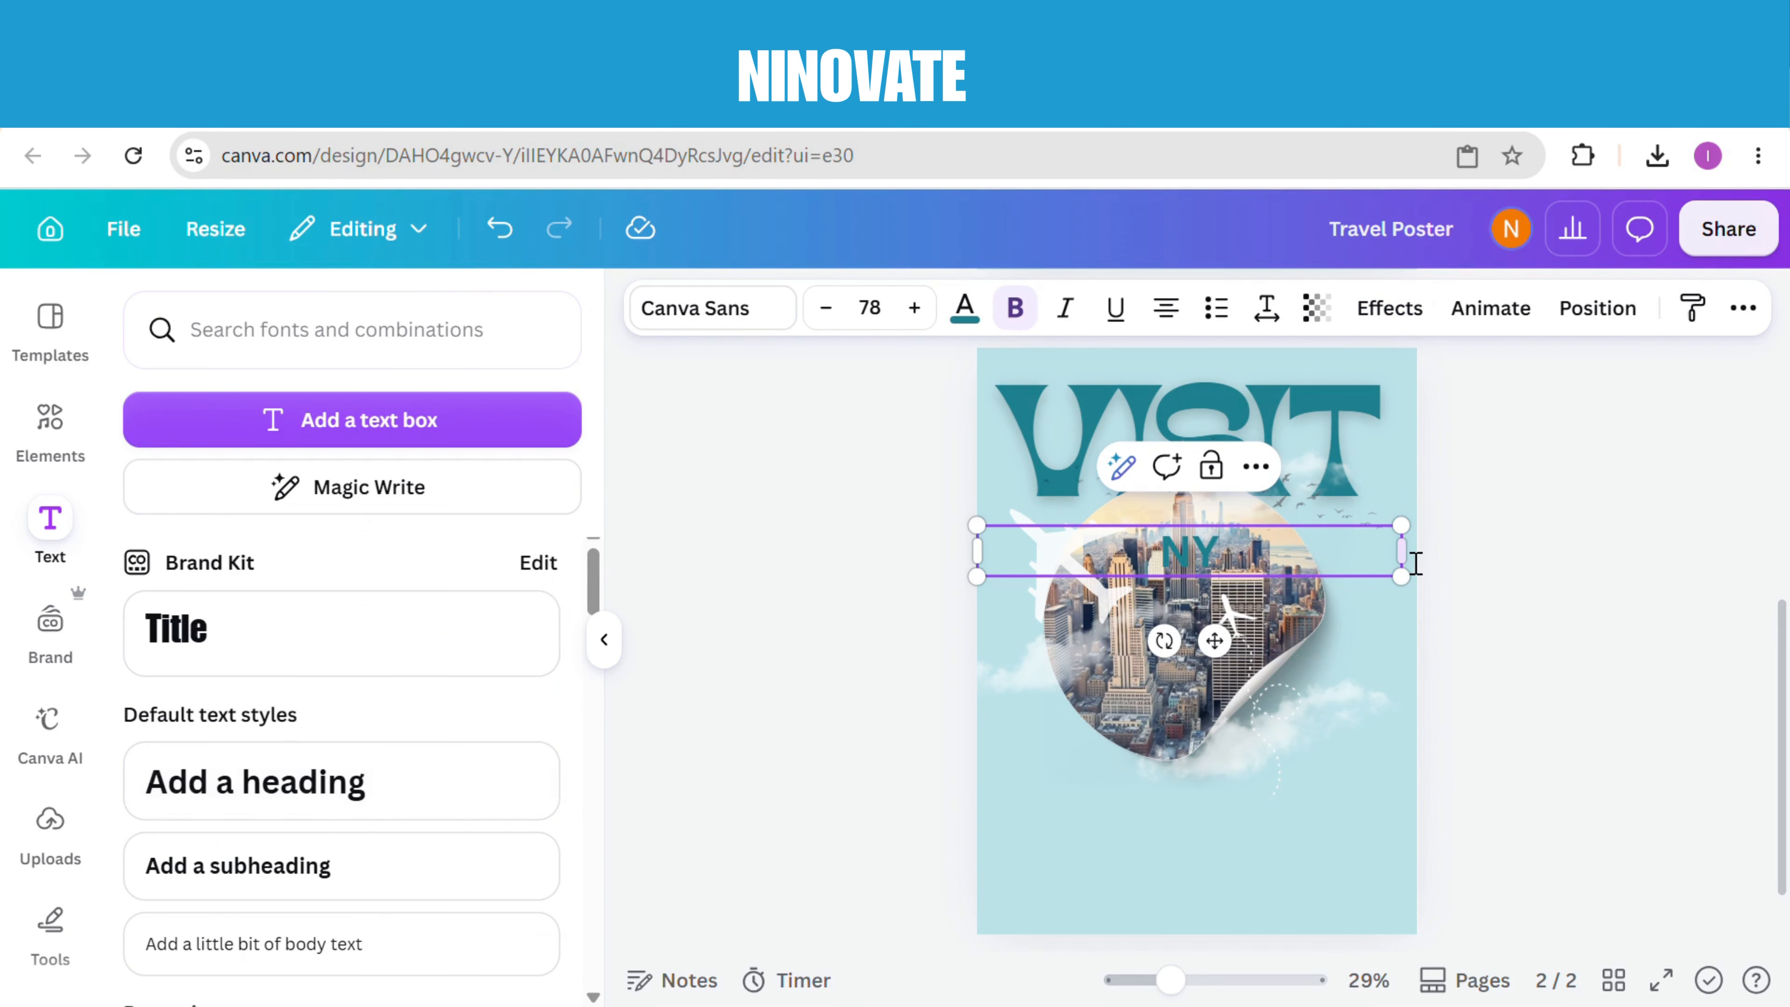
drag(1401, 554, 1181, 478)
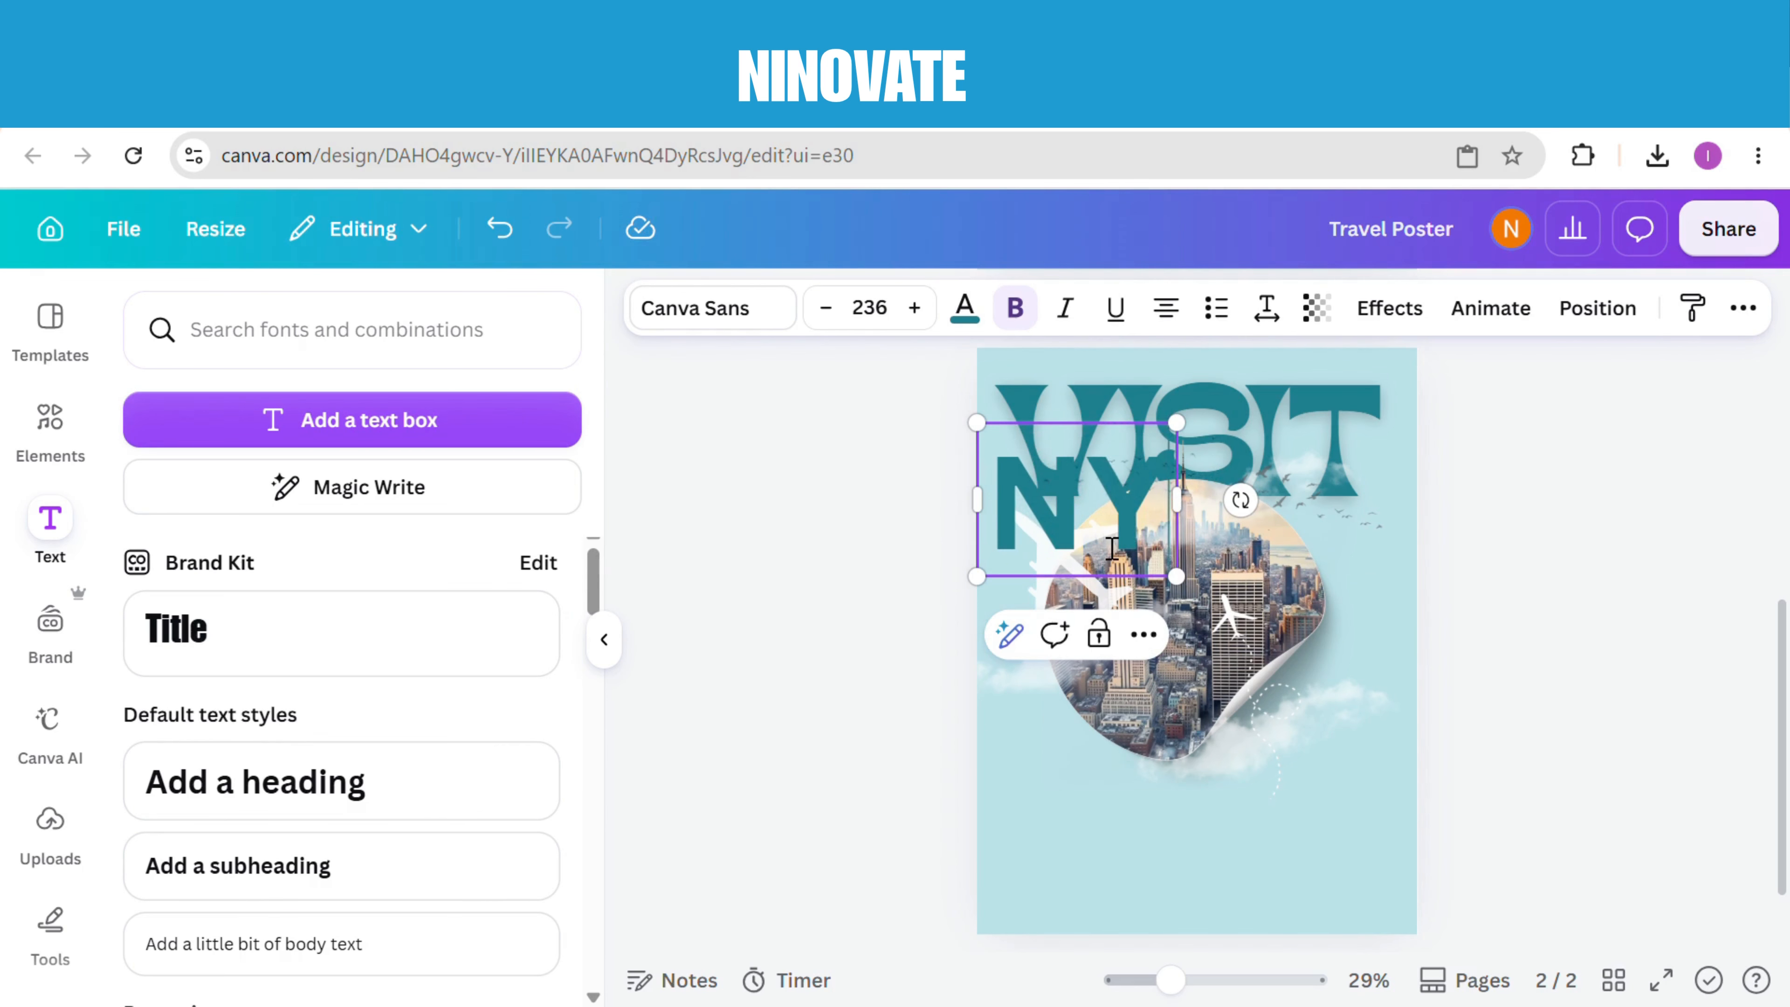
drag(1113, 549, 1322, 804)
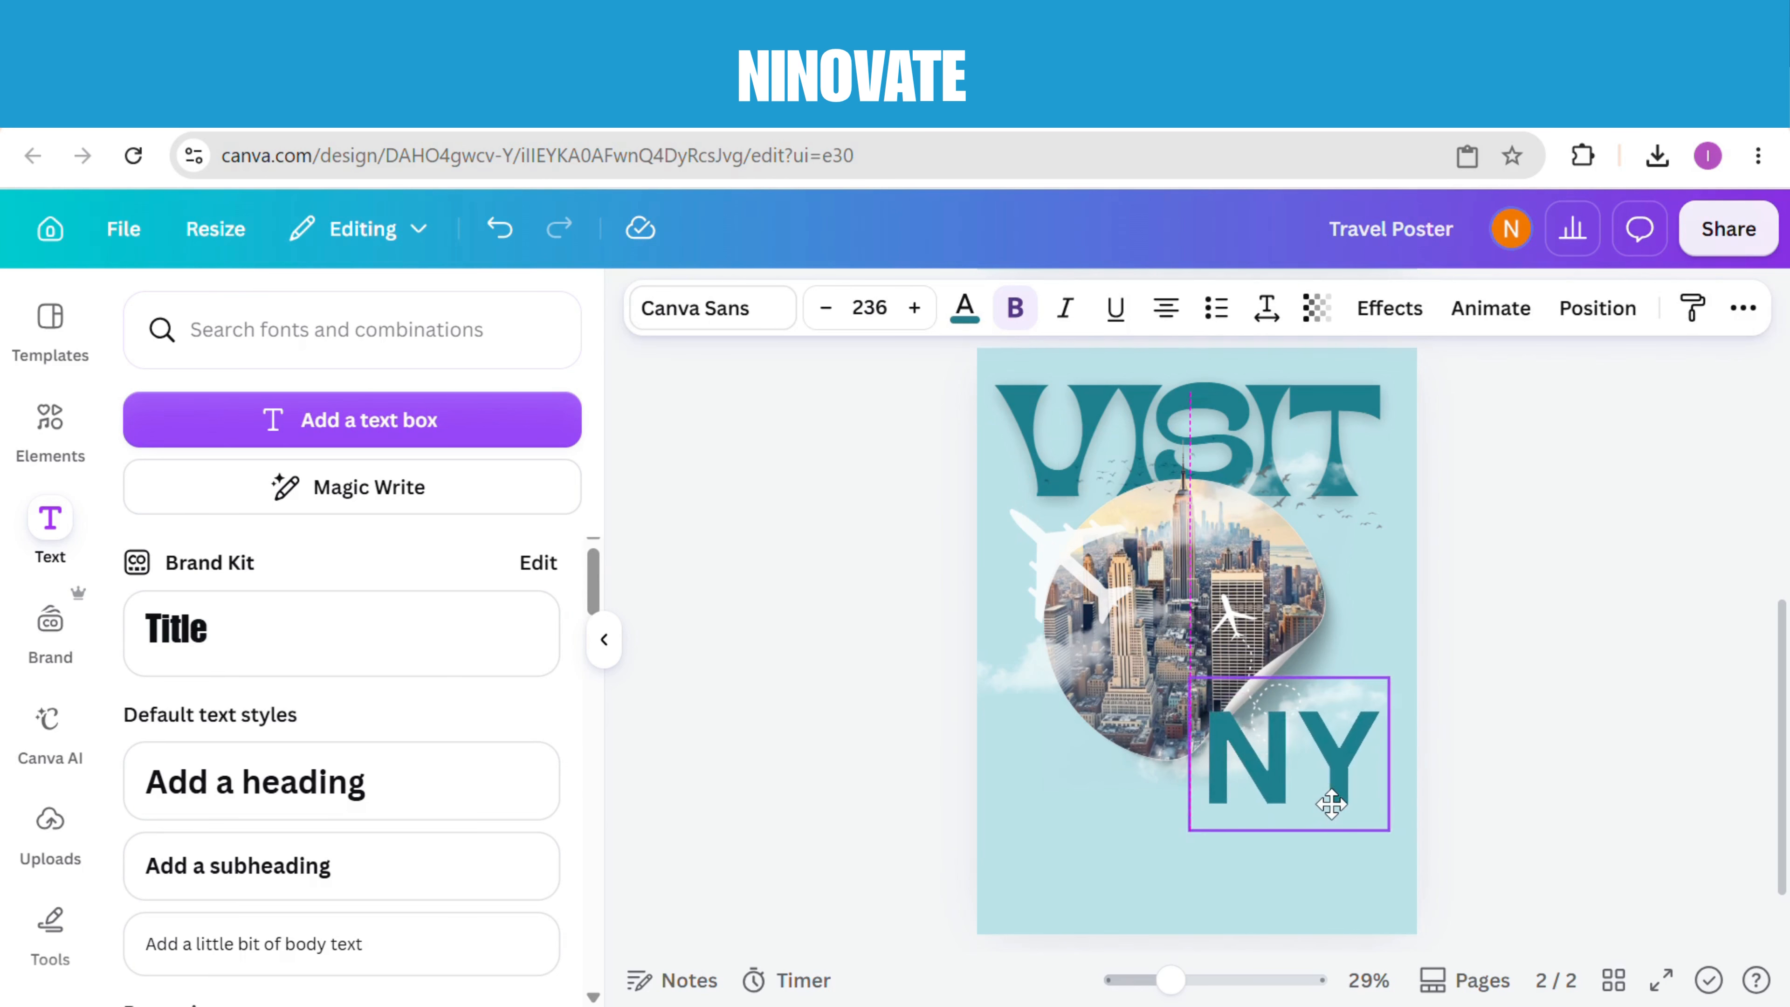
drag(1205, 700, 1157, 665)
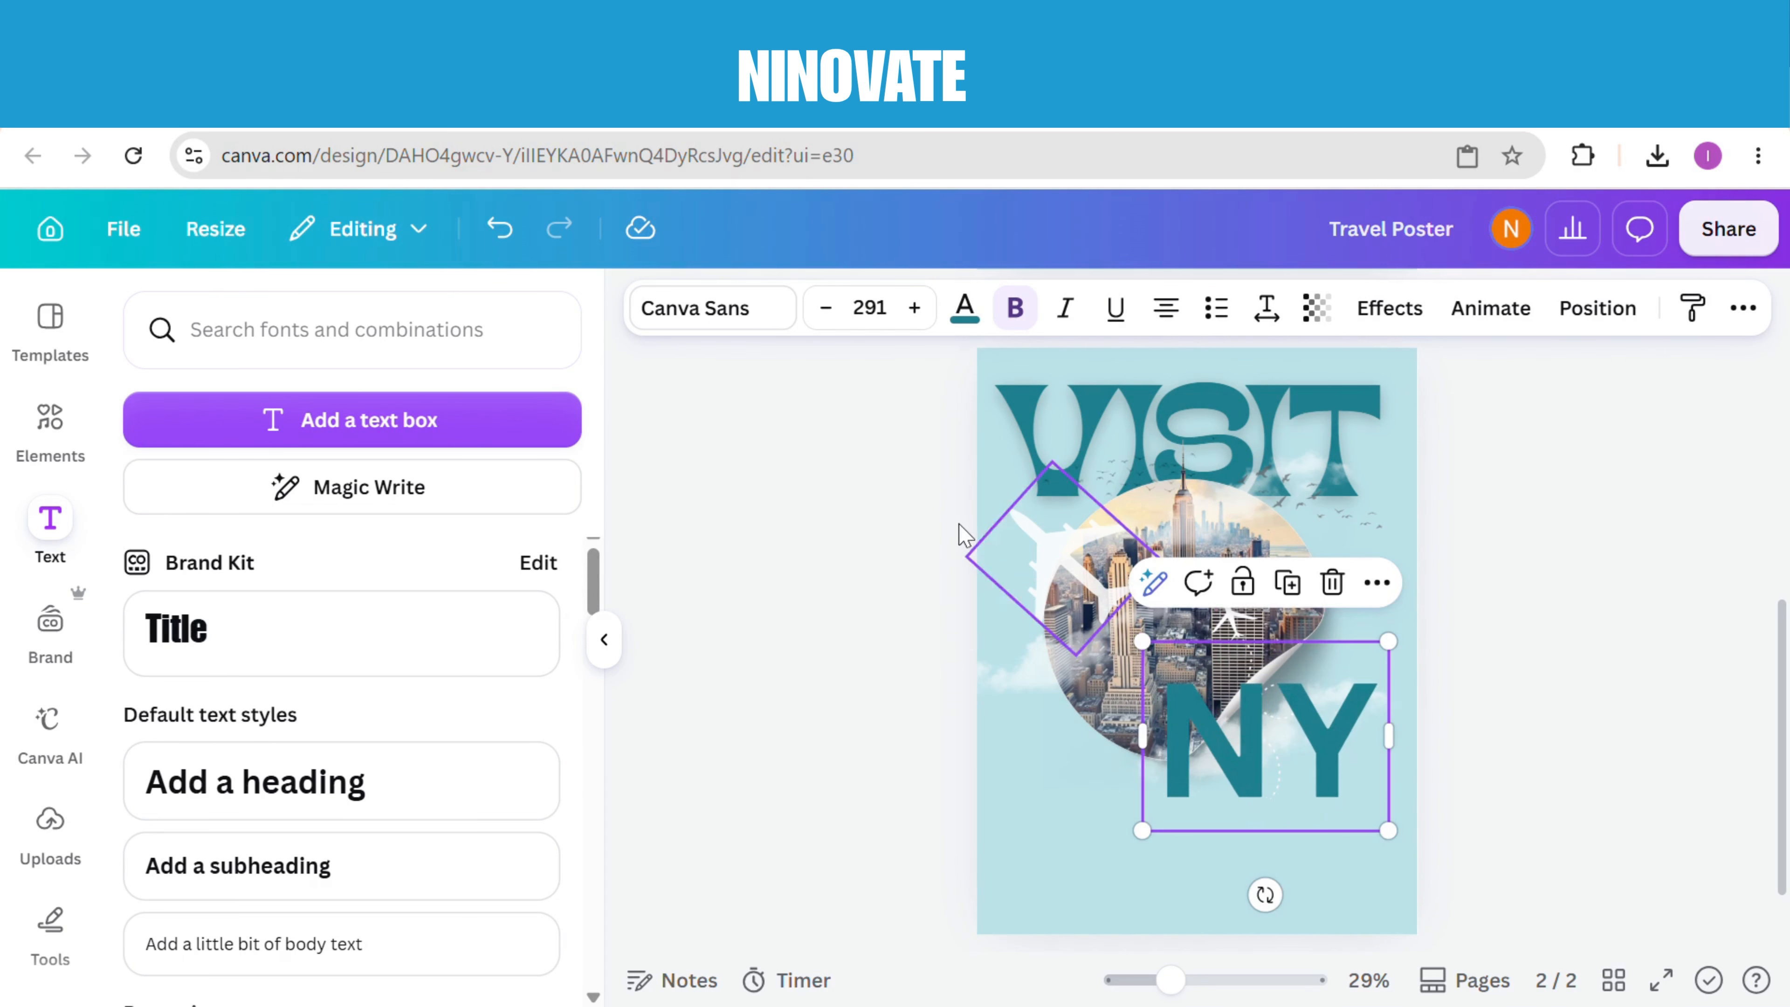
Step: Change the NY text's font to Lora and move it slightly down toward the poster's lower-right corner
click(767, 308)
click(226, 835)
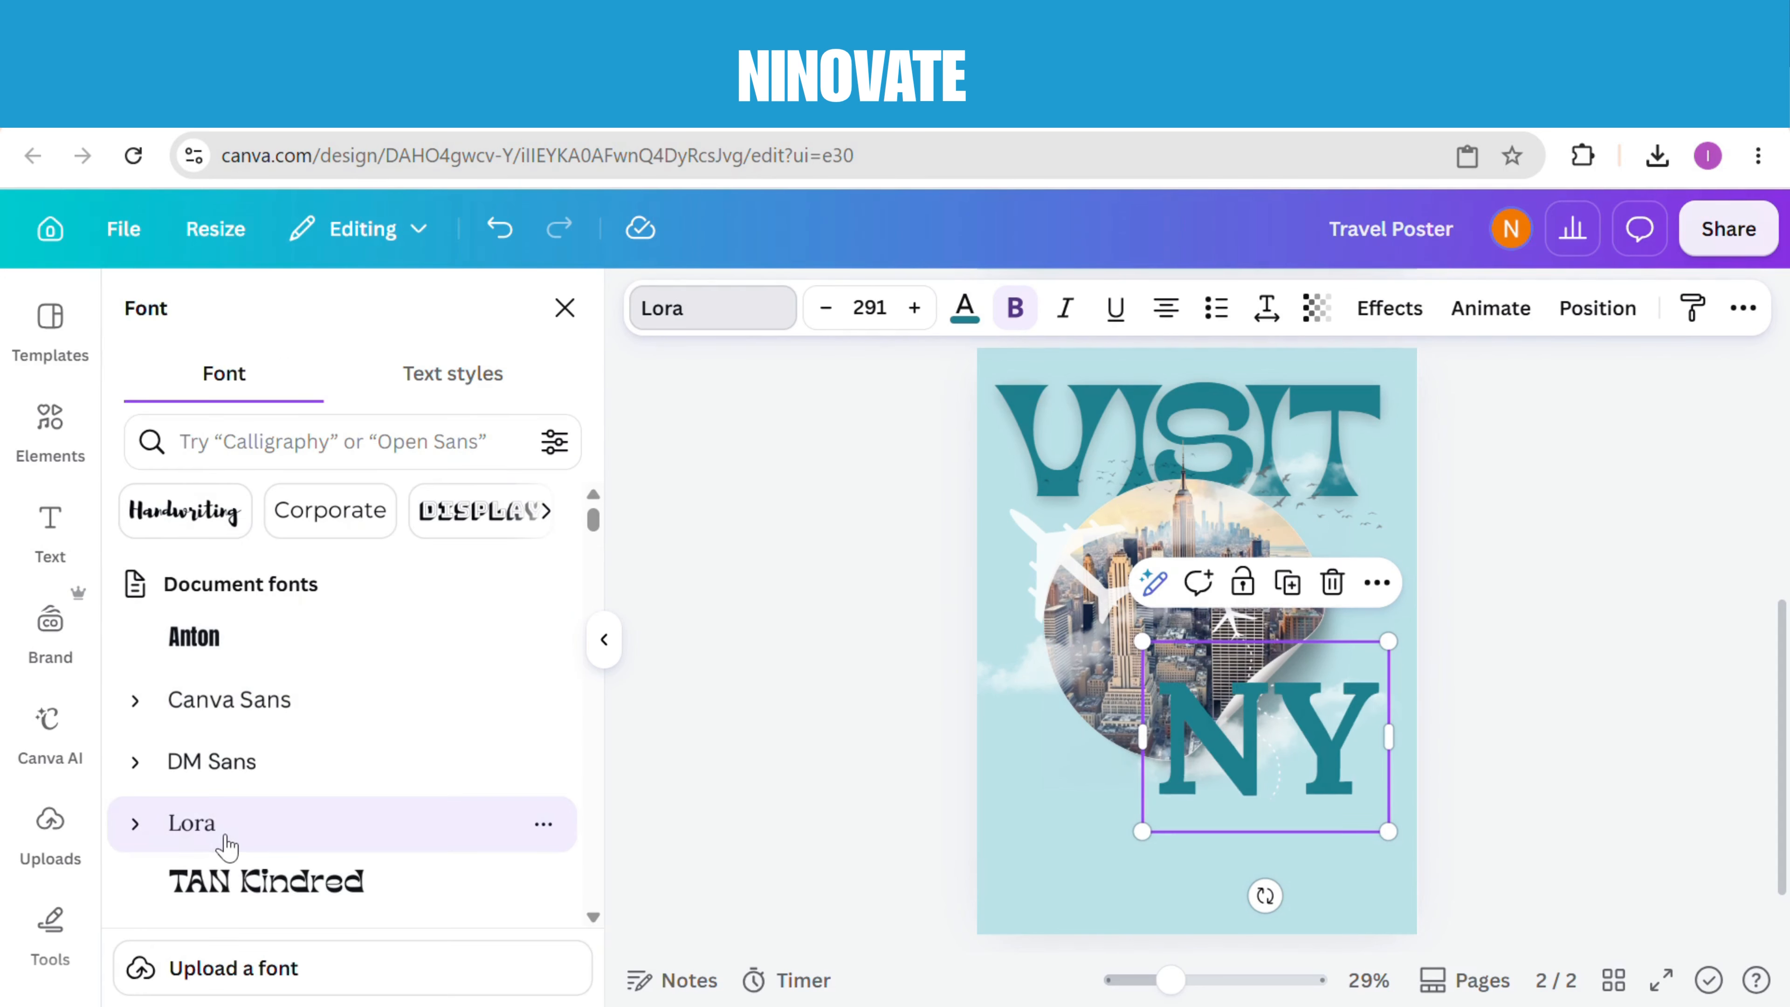
click(987, 860)
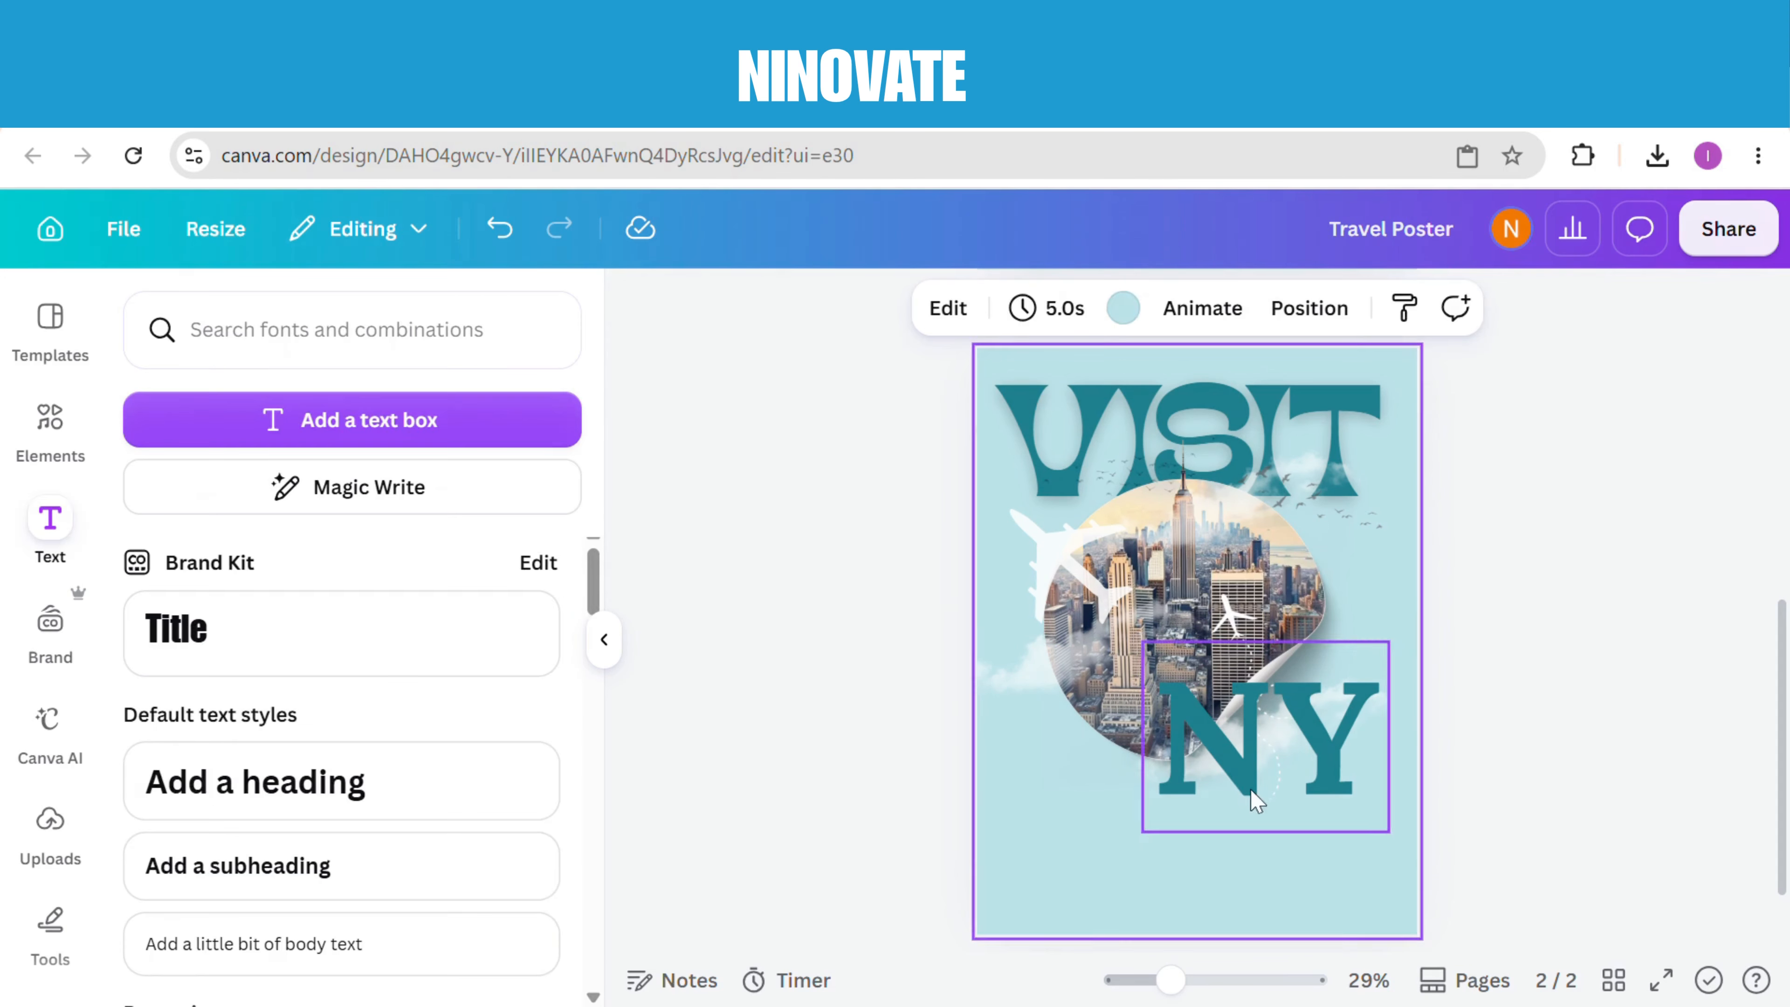
mouse_move(1265, 783)
mouse_down()
mouse_move(1311, 792)
mouse_move(1296, 797)
mouse_up()
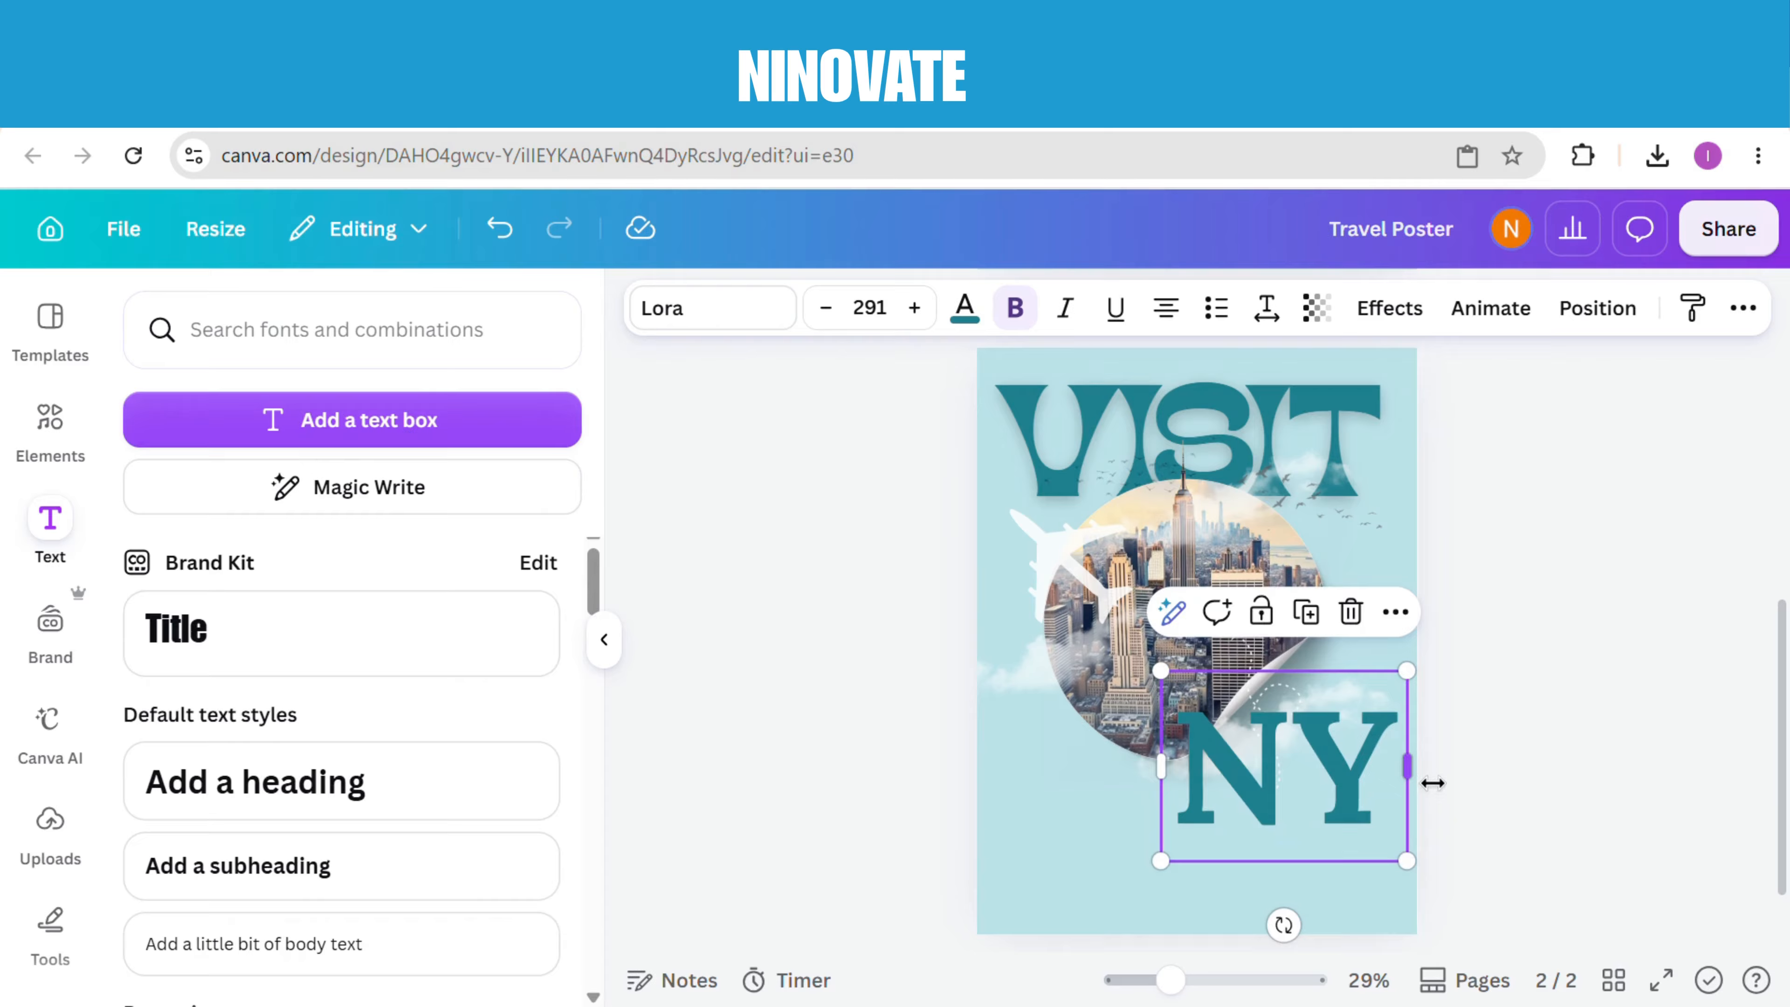
Step: Widen the NY text box, set its letter spacing to -65 and shift the text slightly up and left
drag(1432, 783, 1438, 875)
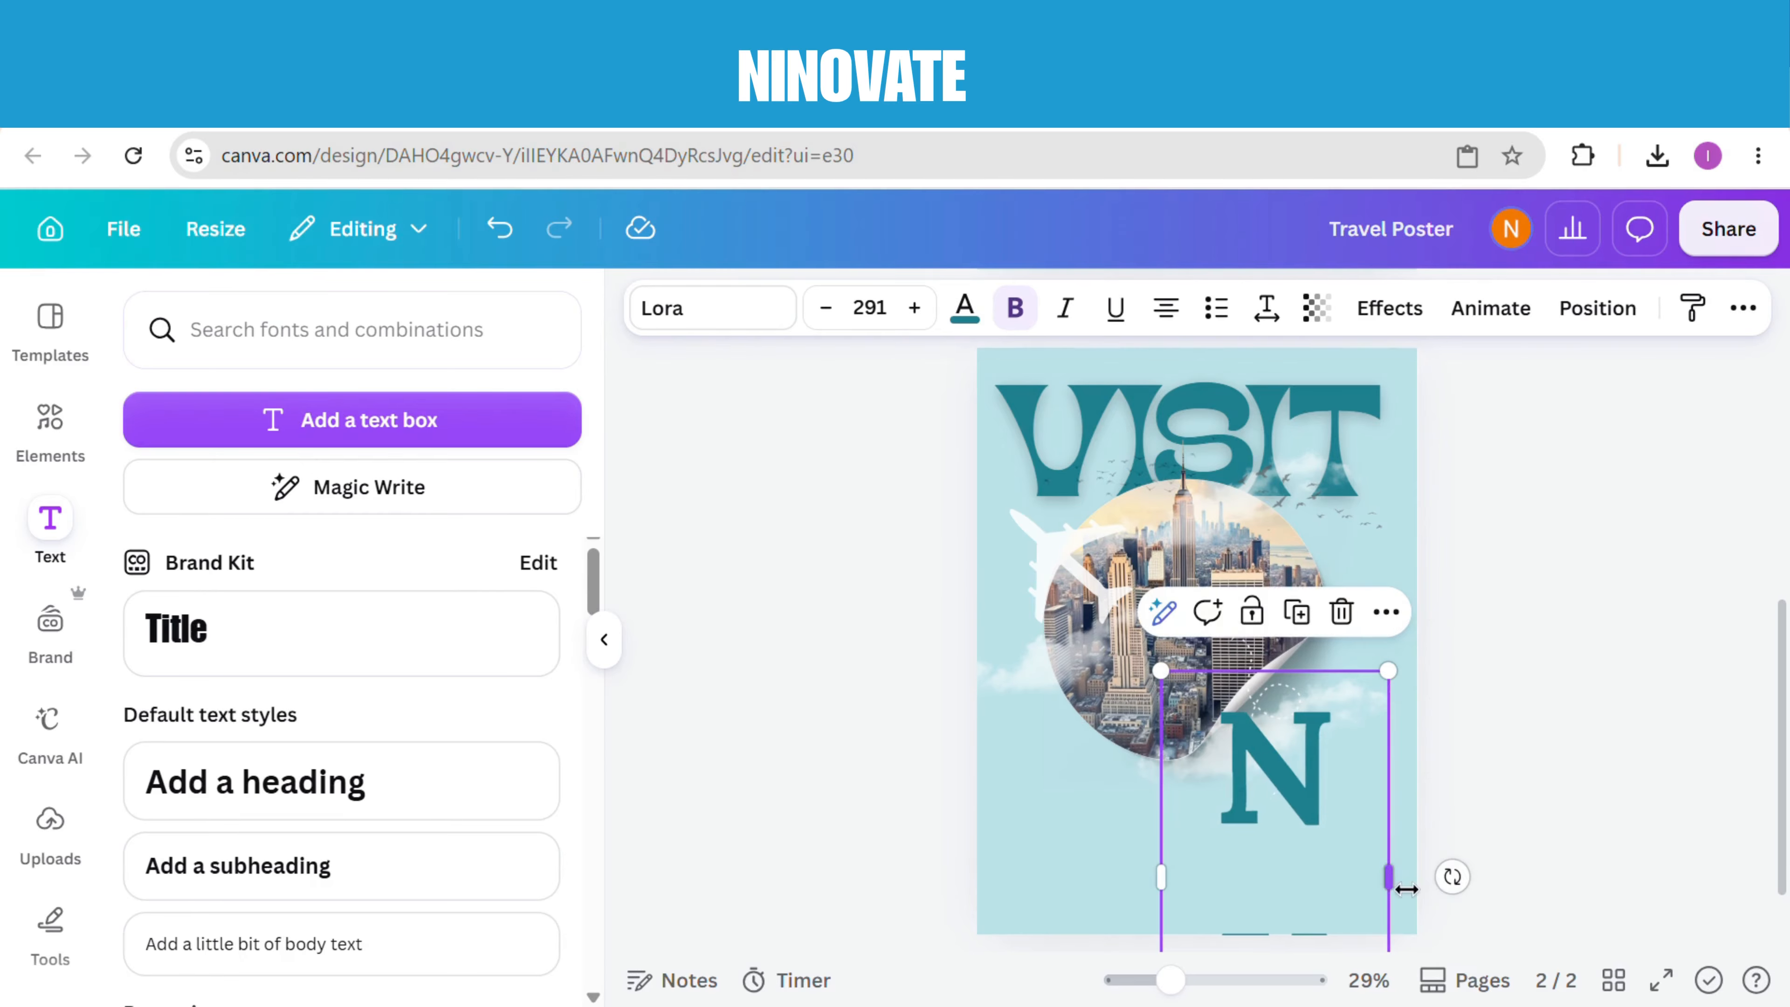
click(1267, 310)
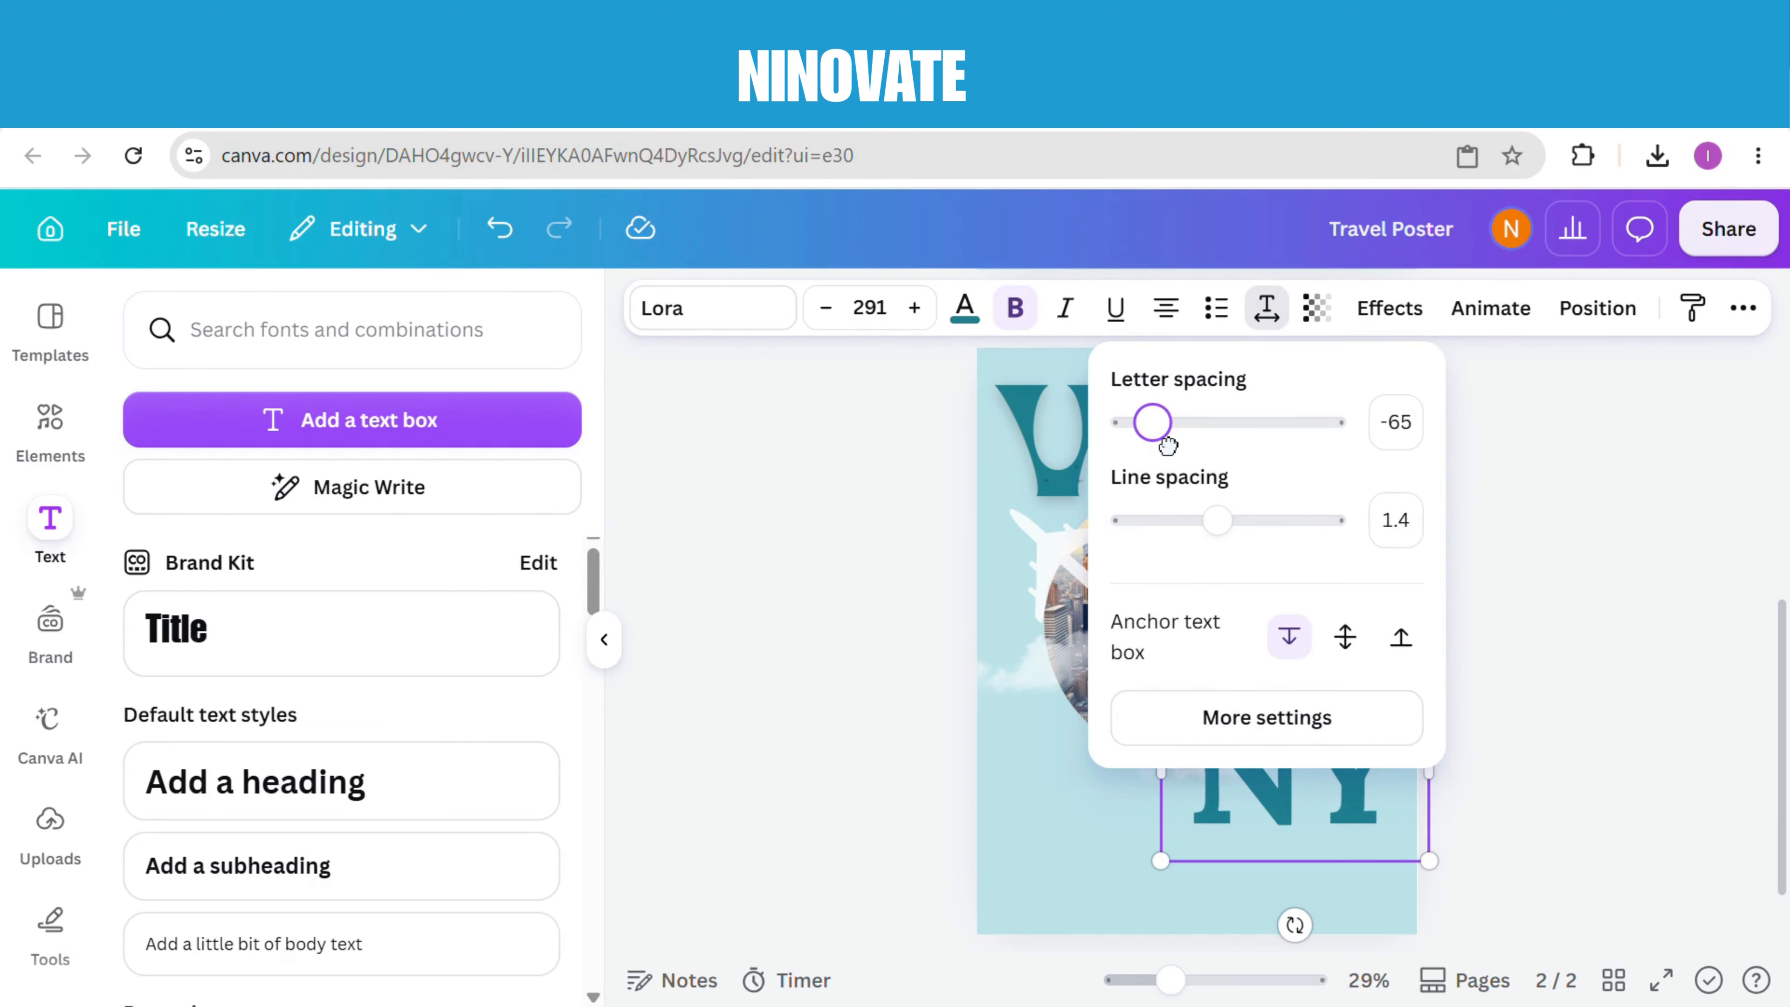
click(895, 508)
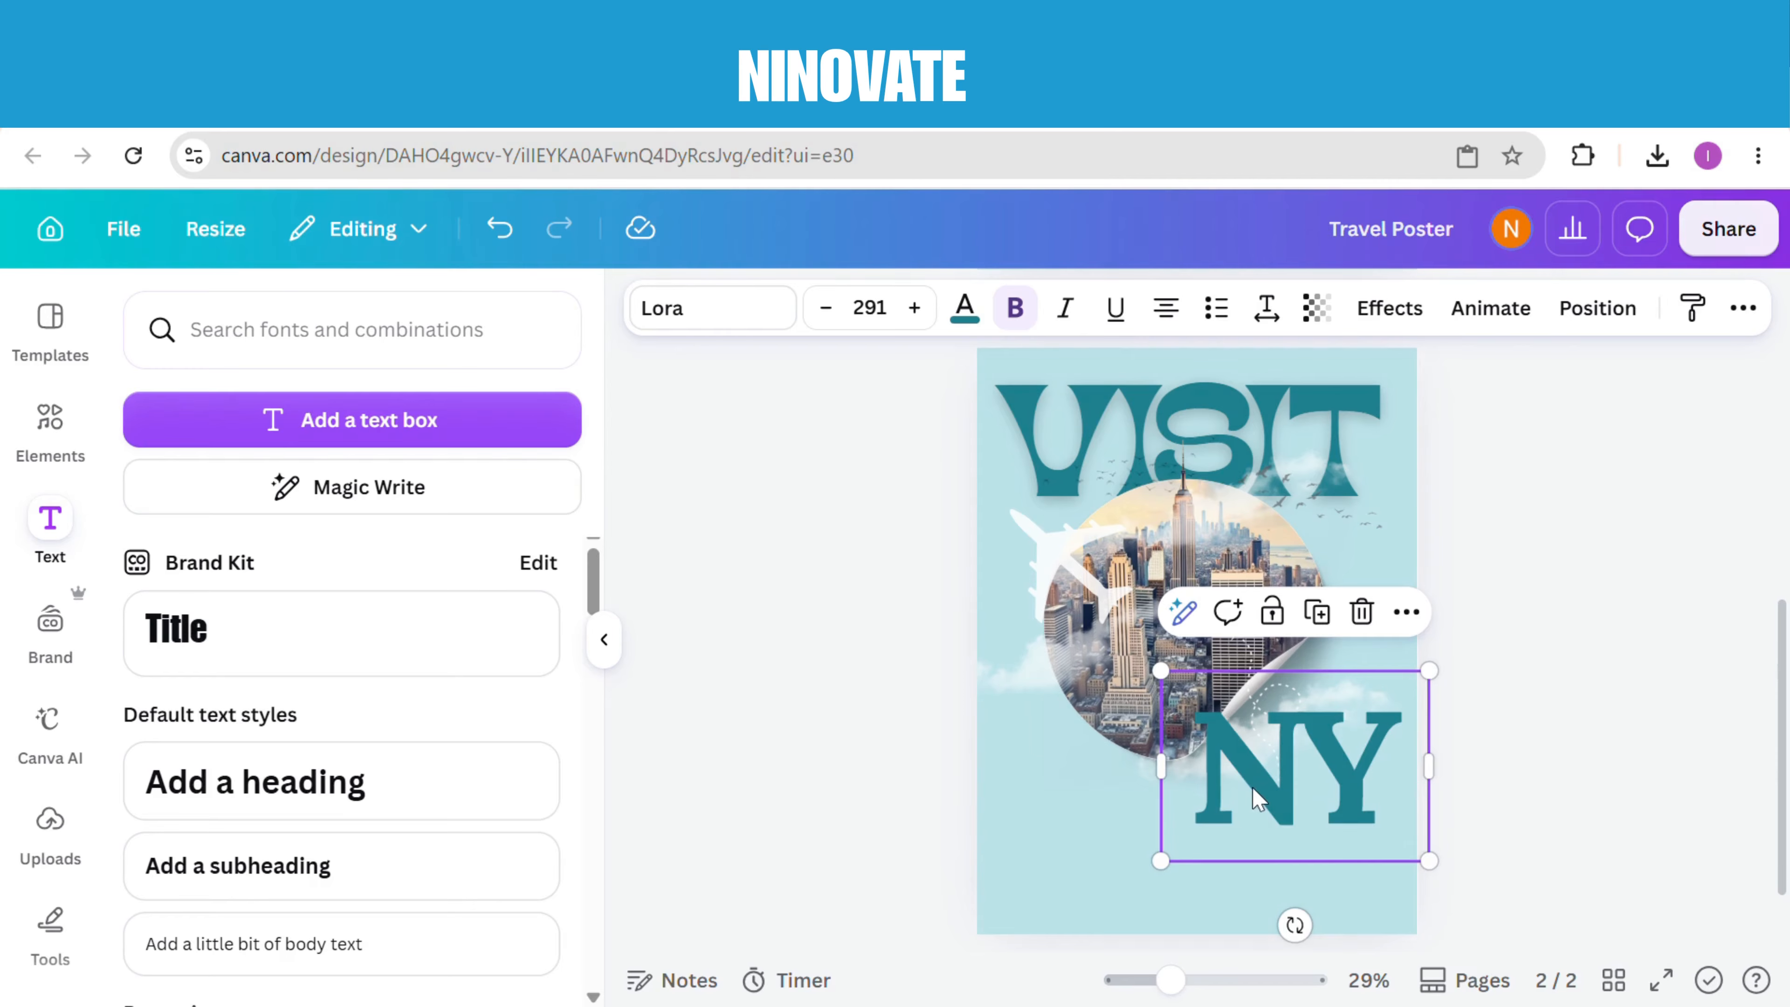
drag(1255, 801, 1243, 784)
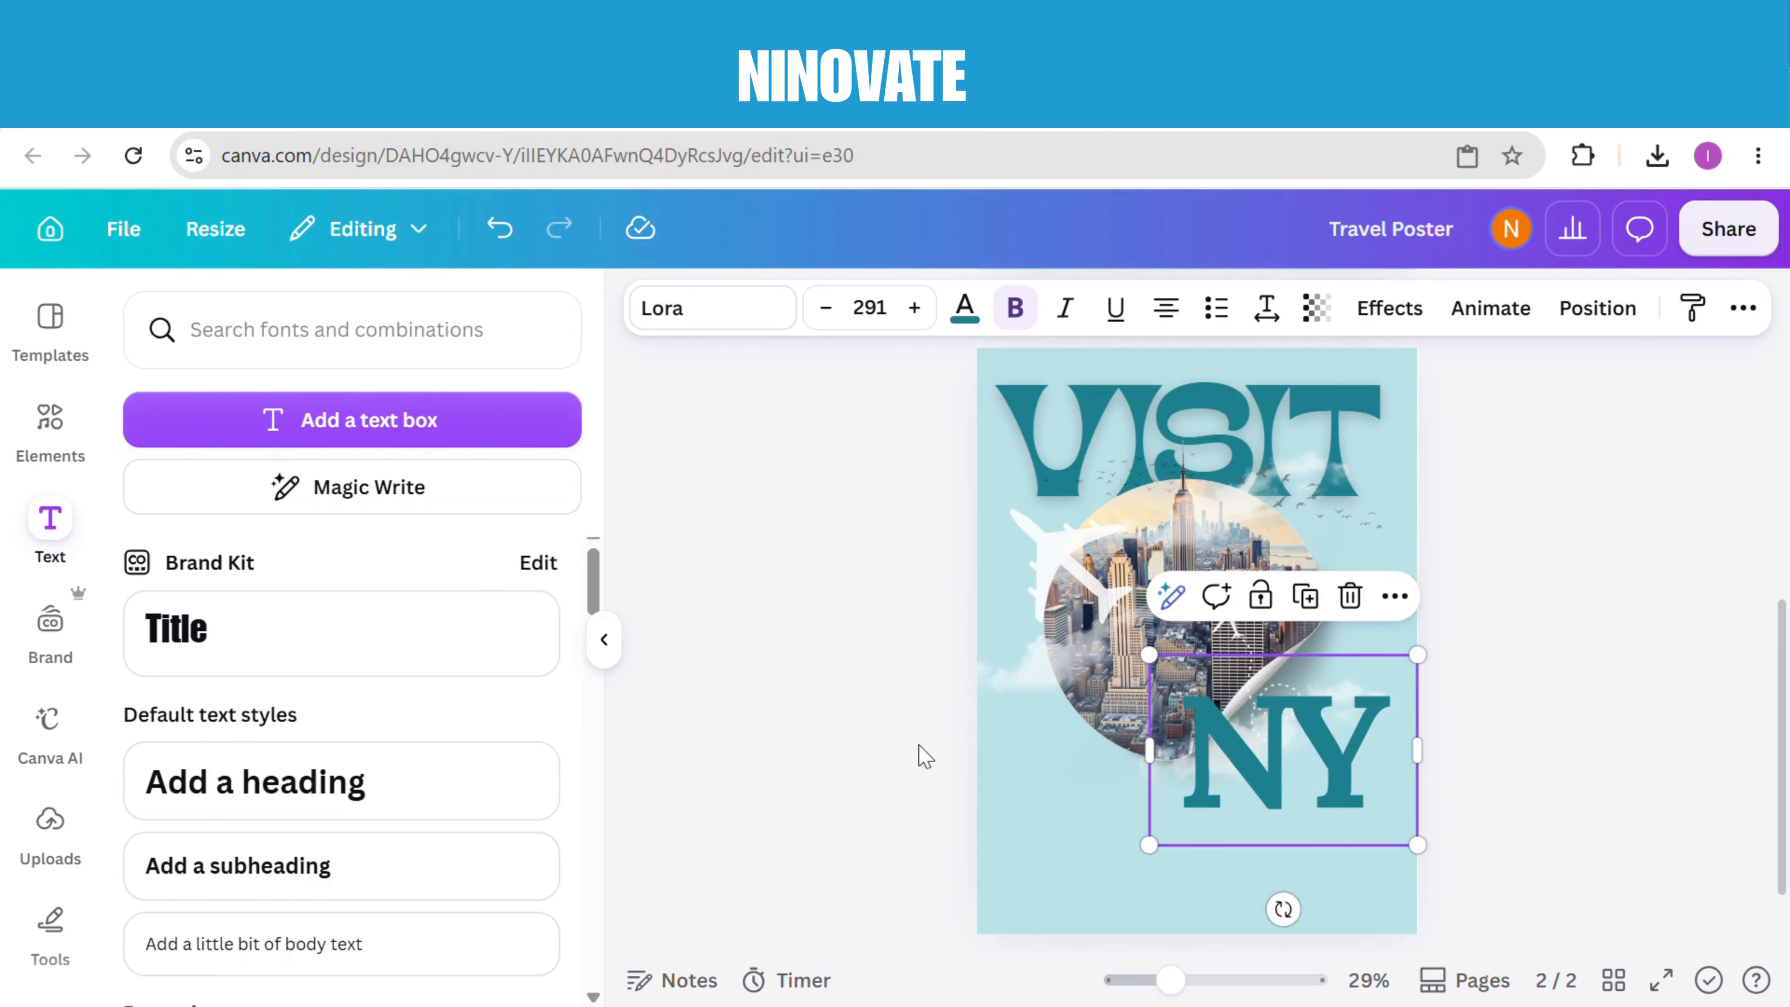
Step: Rotate the dotted flight path graphic slightly counterclockwise and send the NY text backward one layer
click(1235, 622)
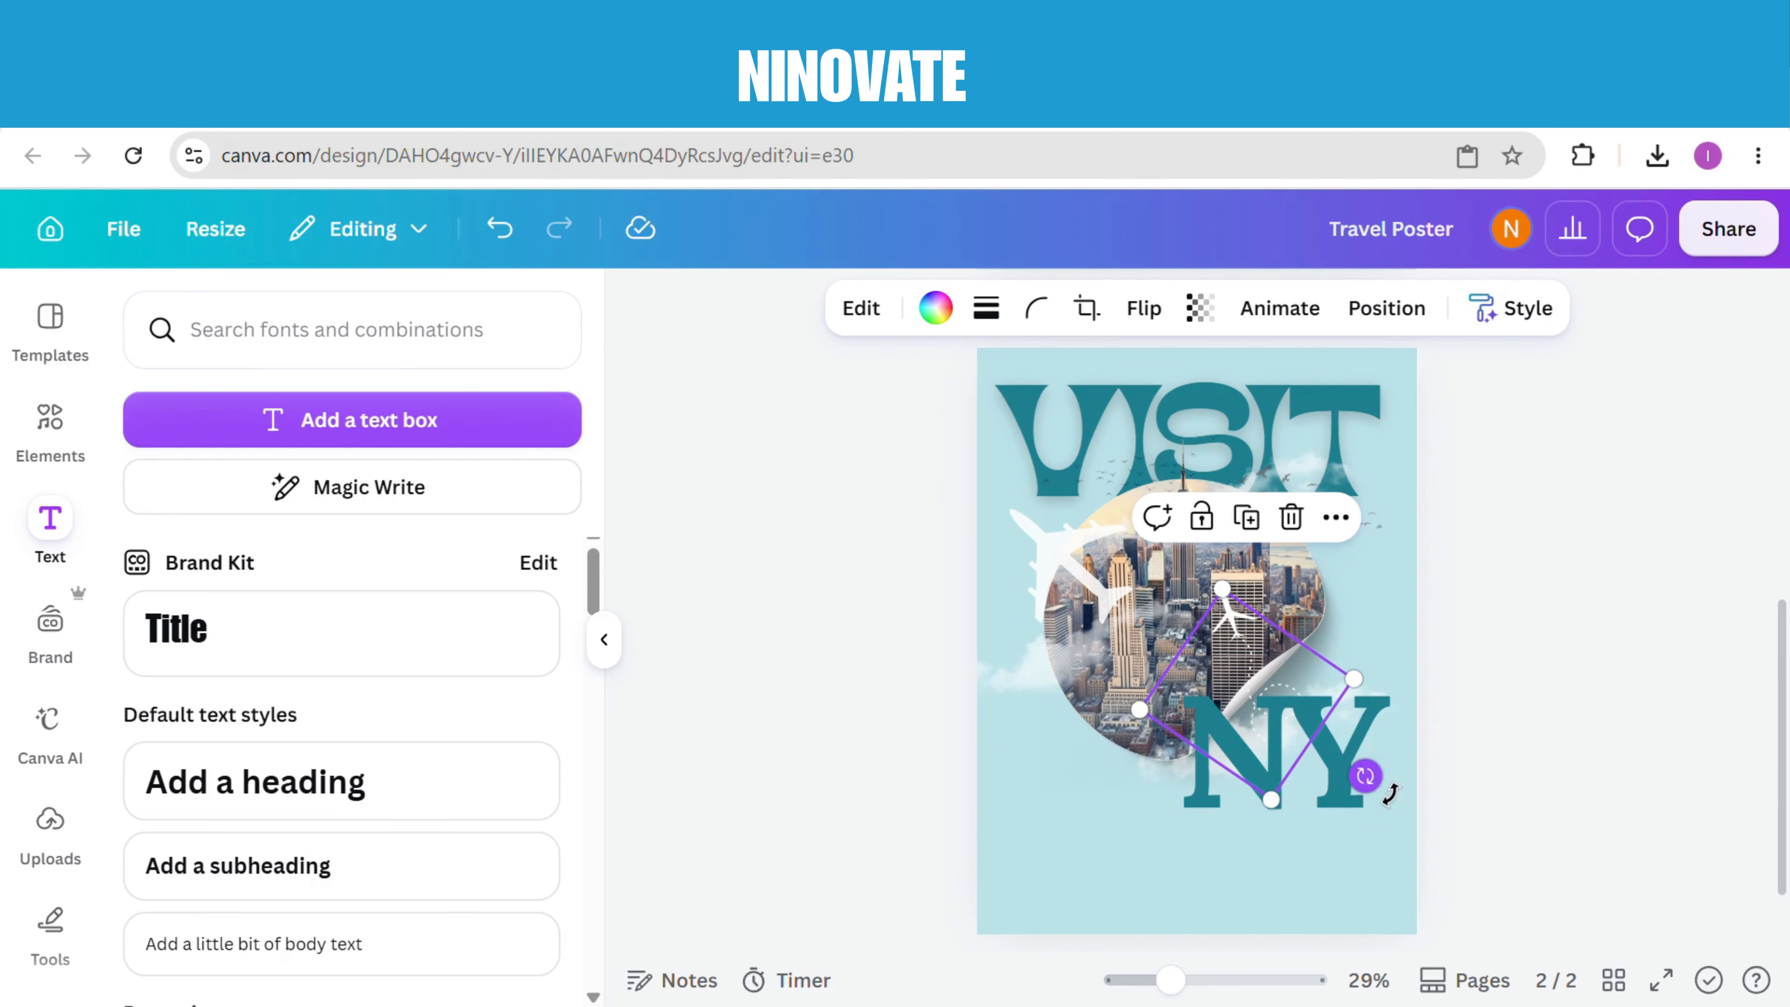
click(938, 715)
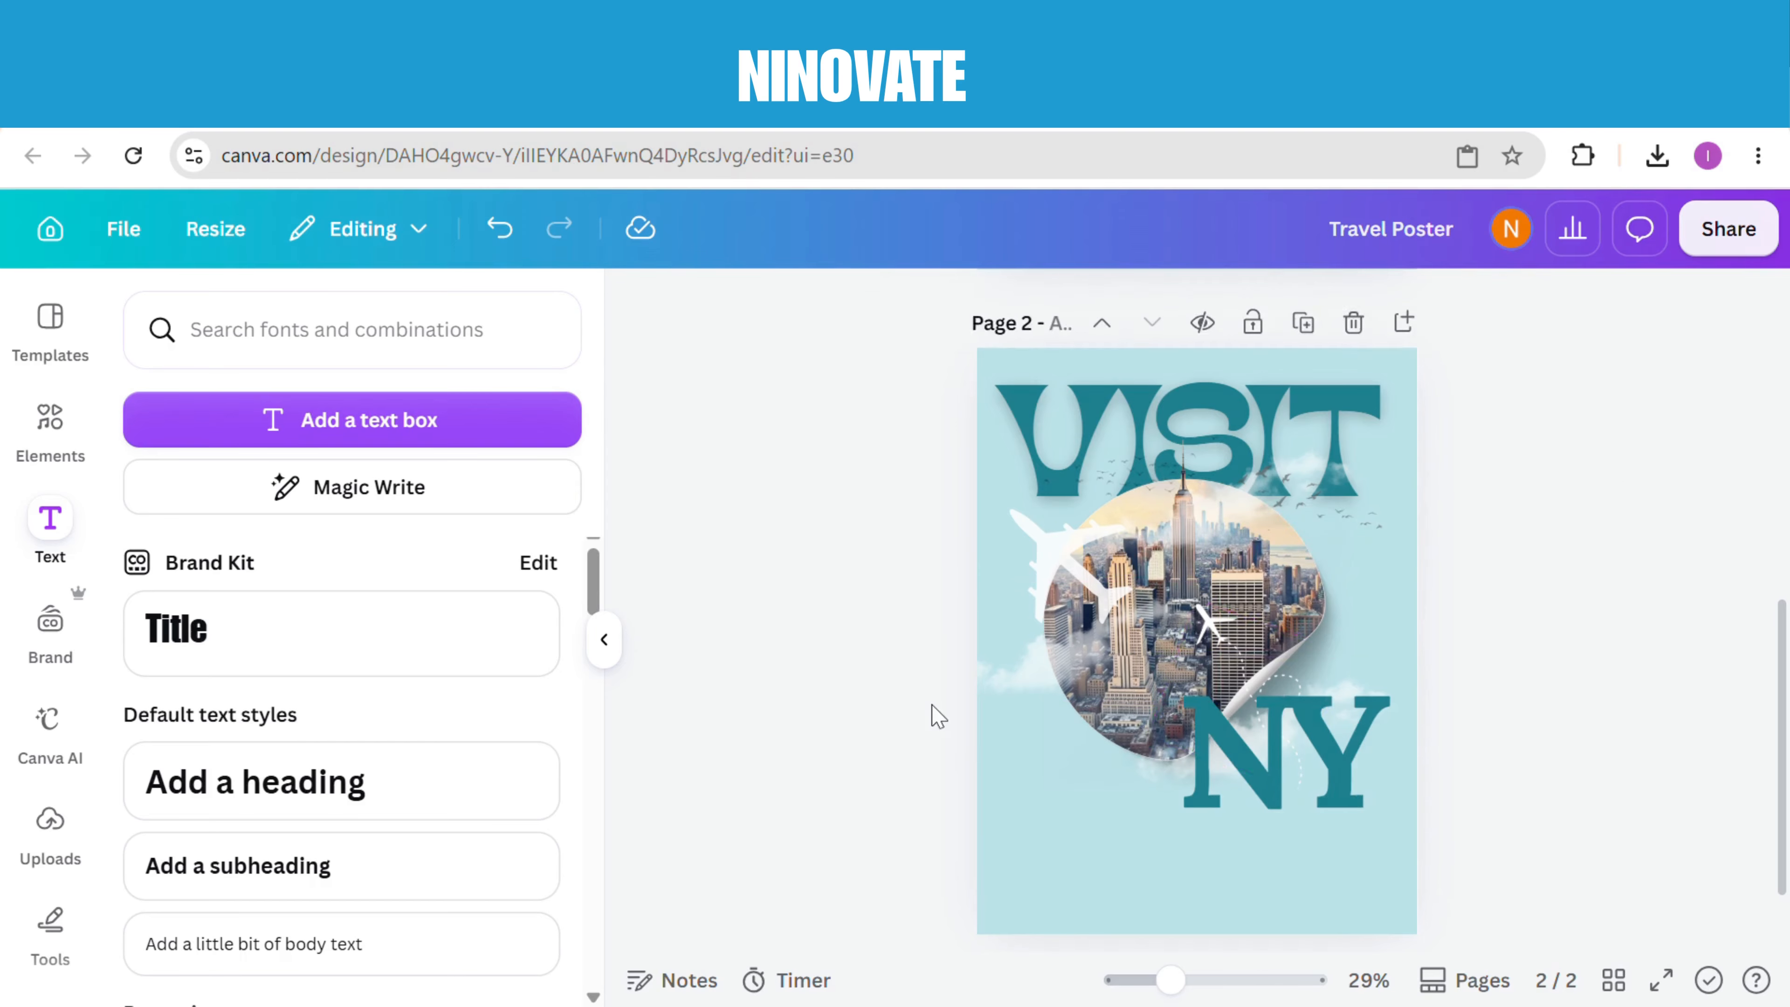
right_click(1262, 754)
mouse_move(1347, 535)
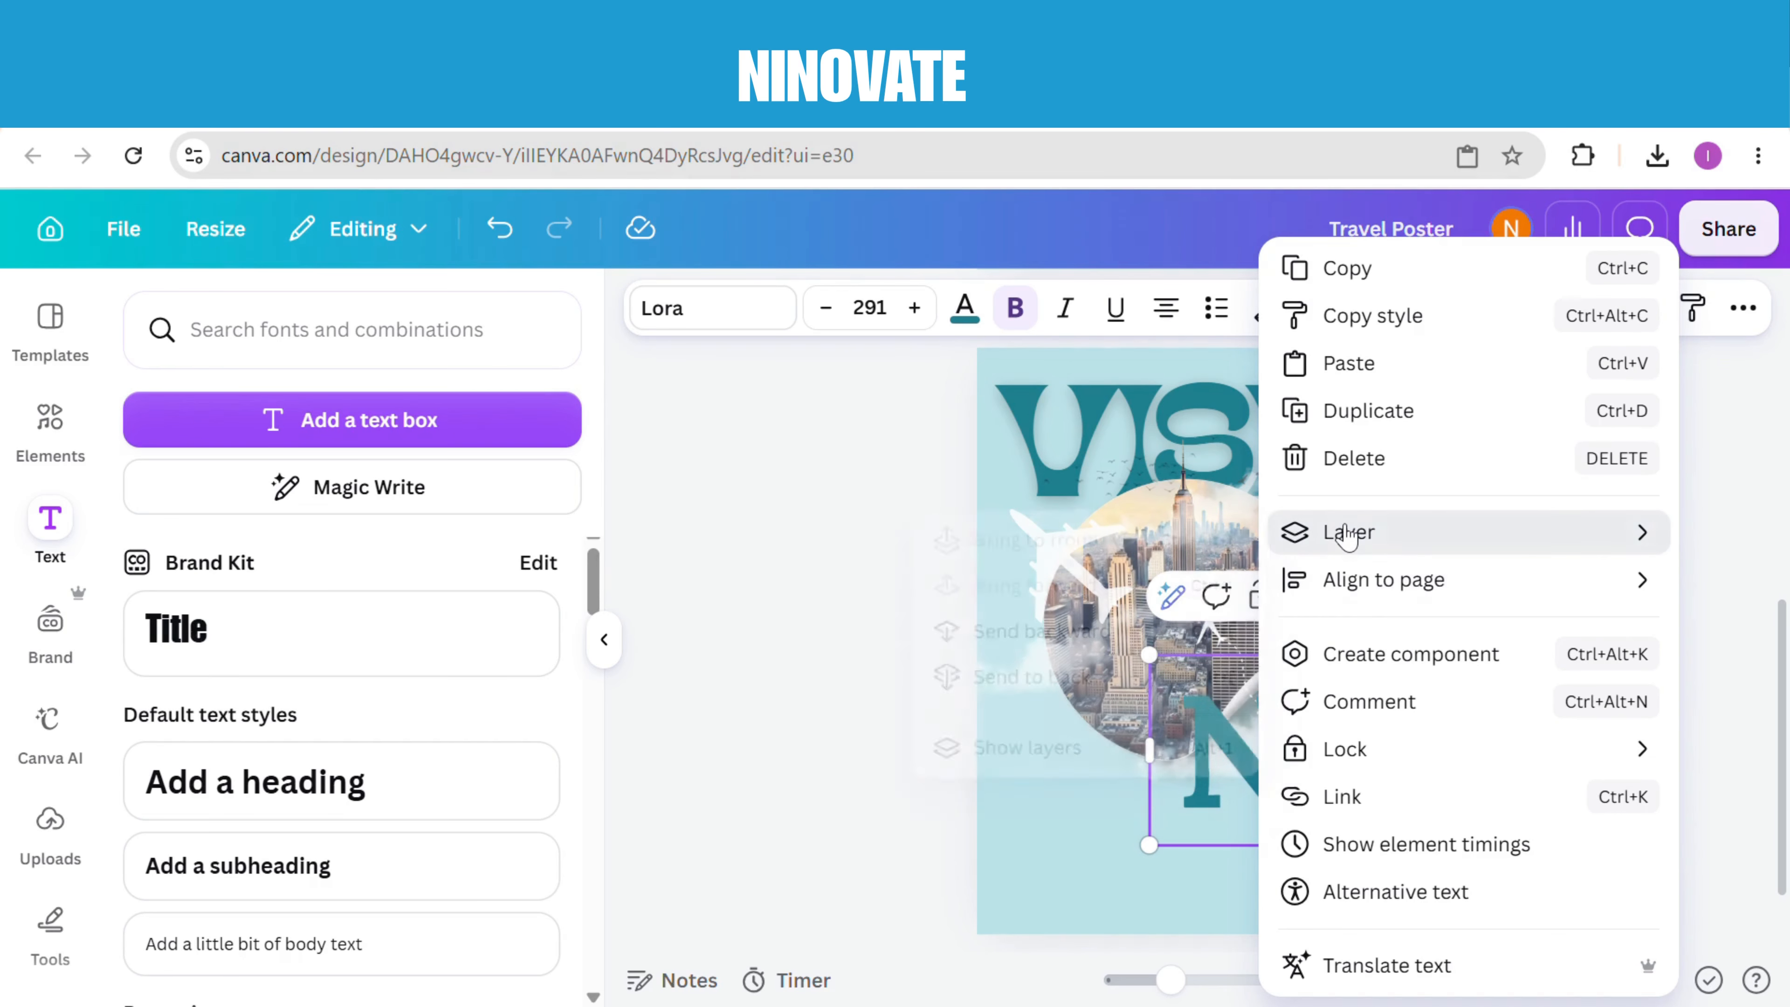
click(824, 662)
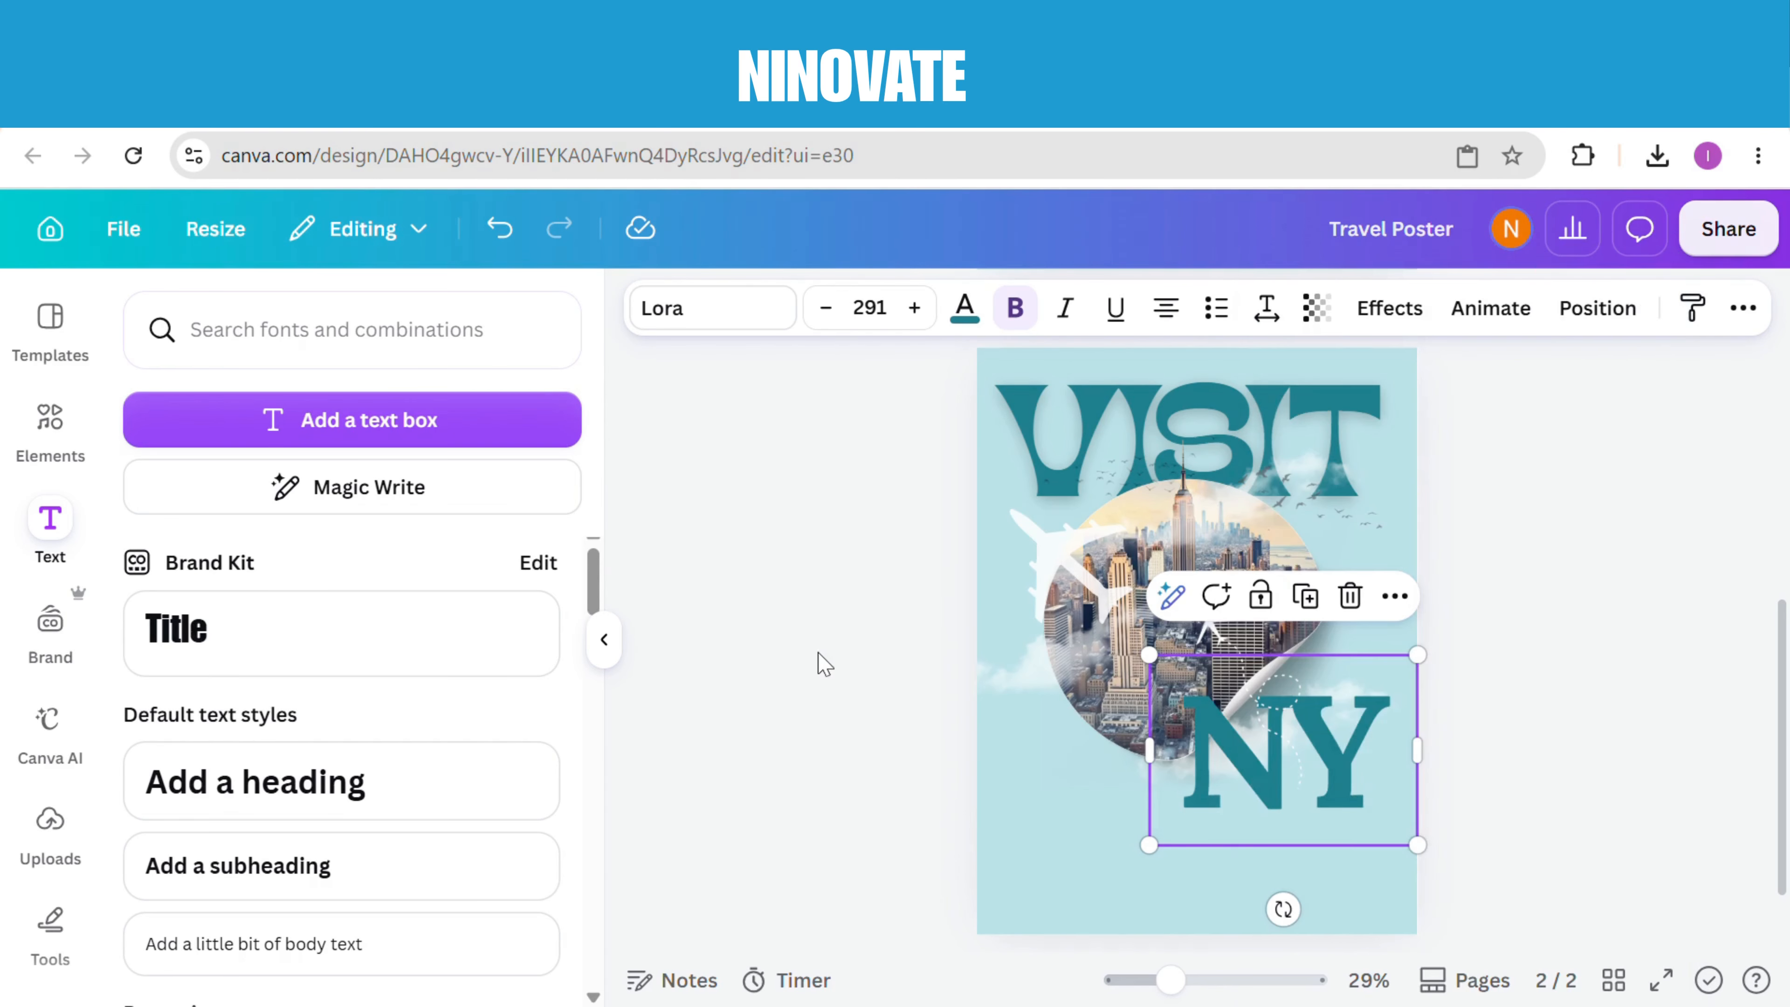
Step: Move the NY text layer below the city photo circle so the curled edge overlaps the letters
right_click(1207, 724)
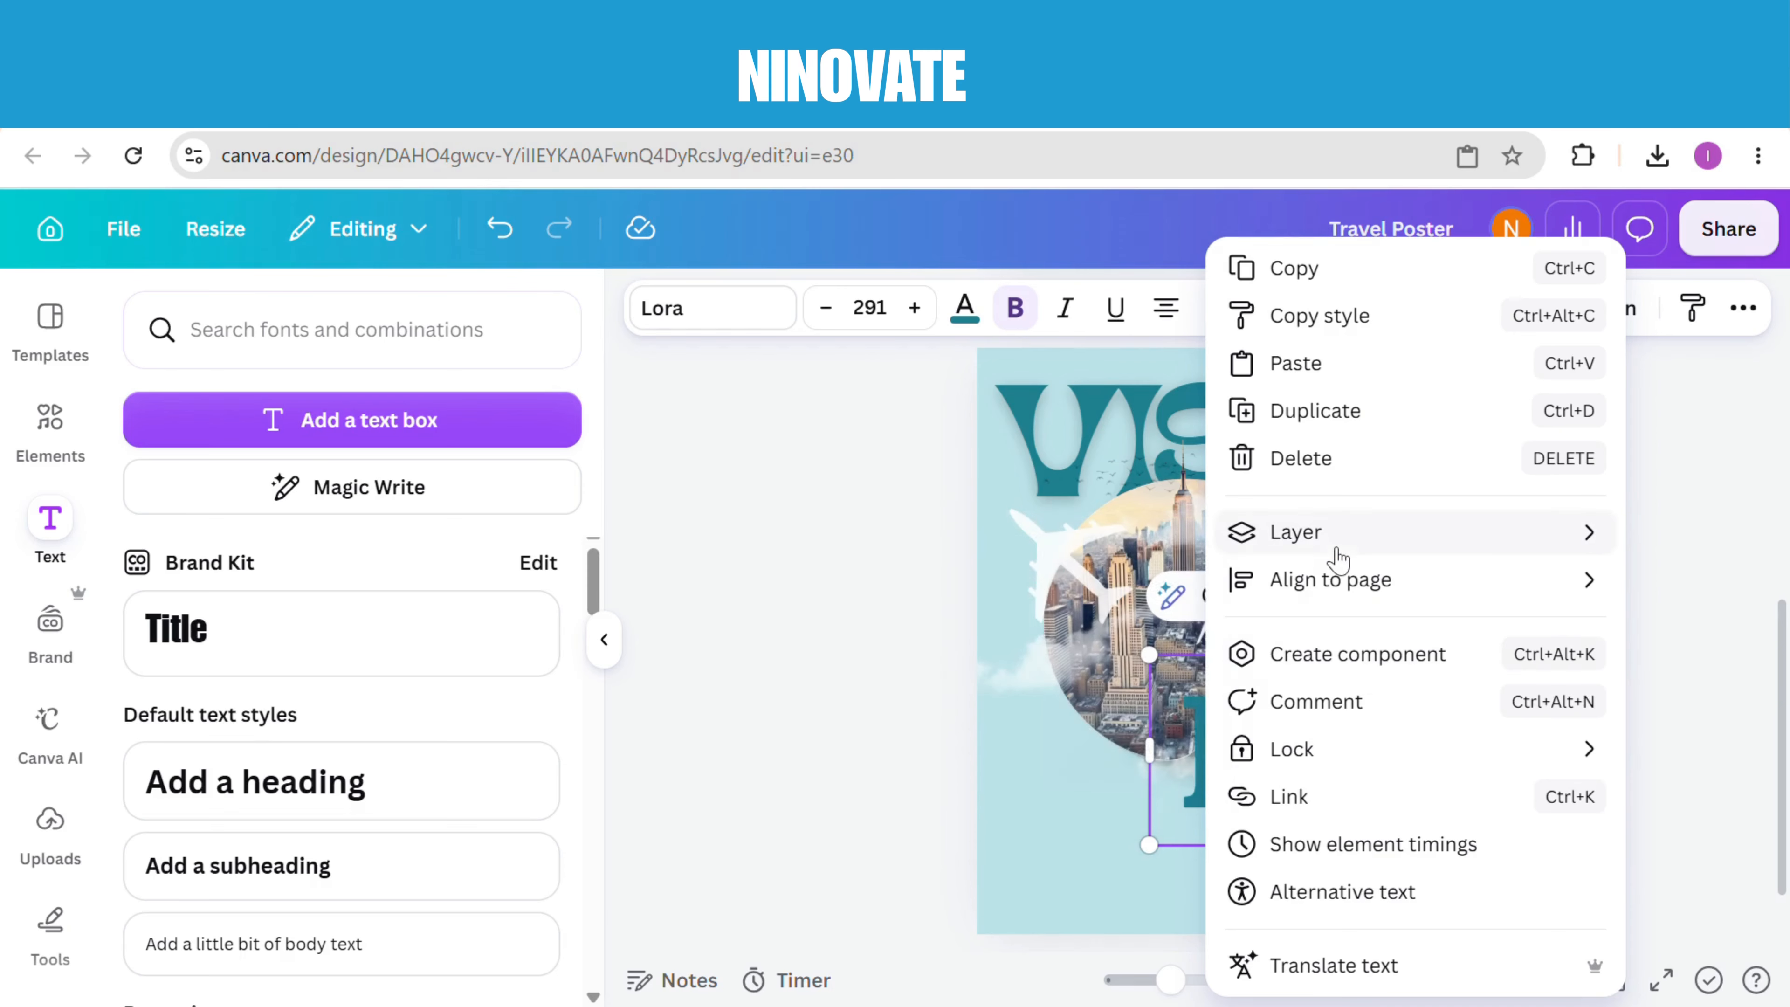
mouse_move(1308, 553)
click(1015, 752)
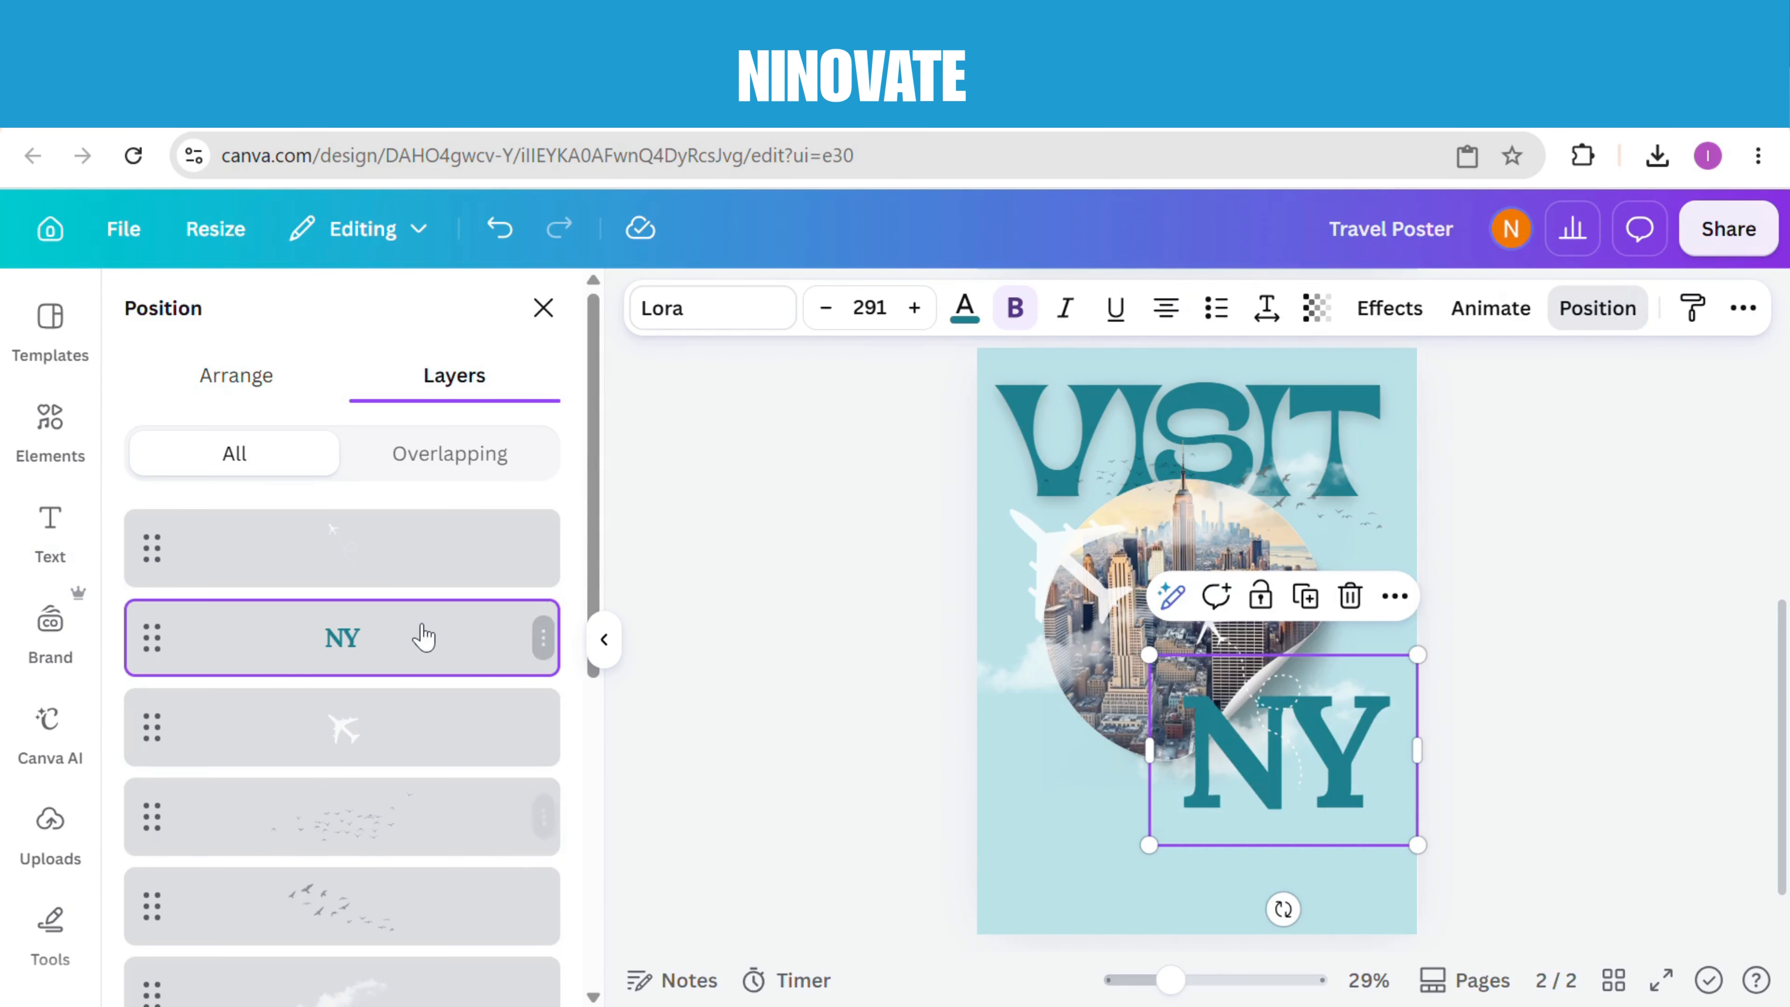
drag(414, 625, 413, 884)
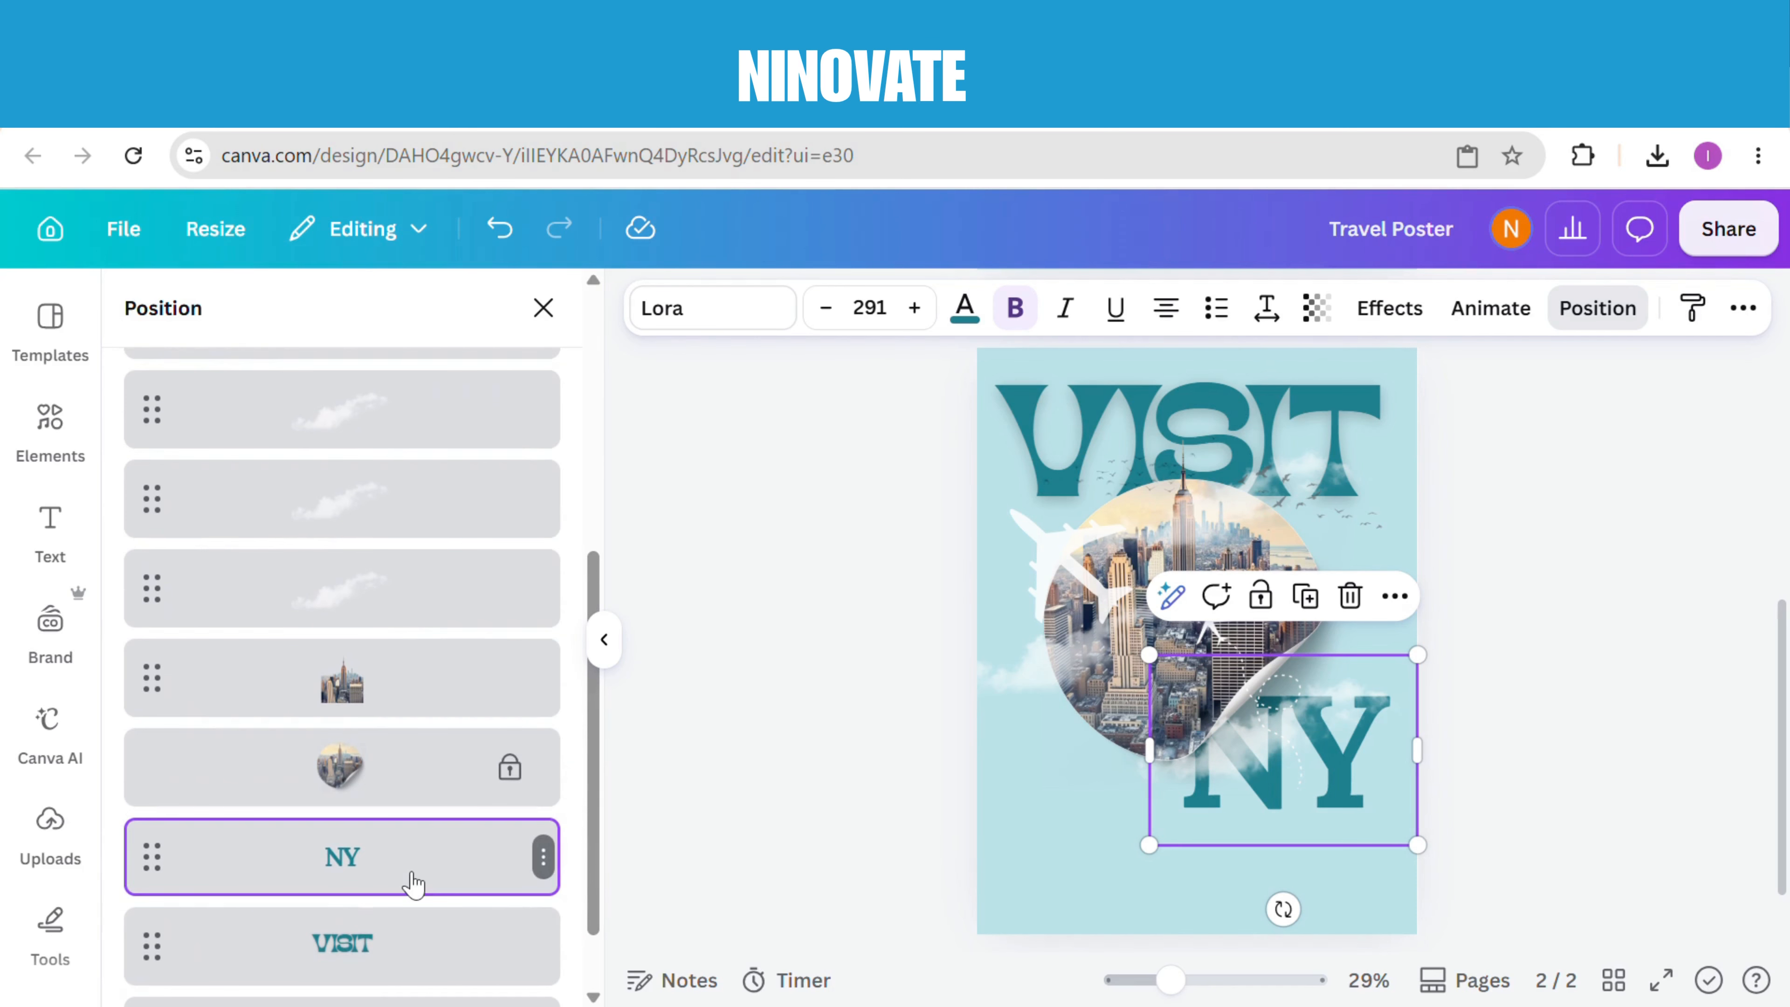
Step: Move the cloud layer that covers the NY text behind the letters in the layer order
click(405, 595)
scroll(386, 523, up, 5)
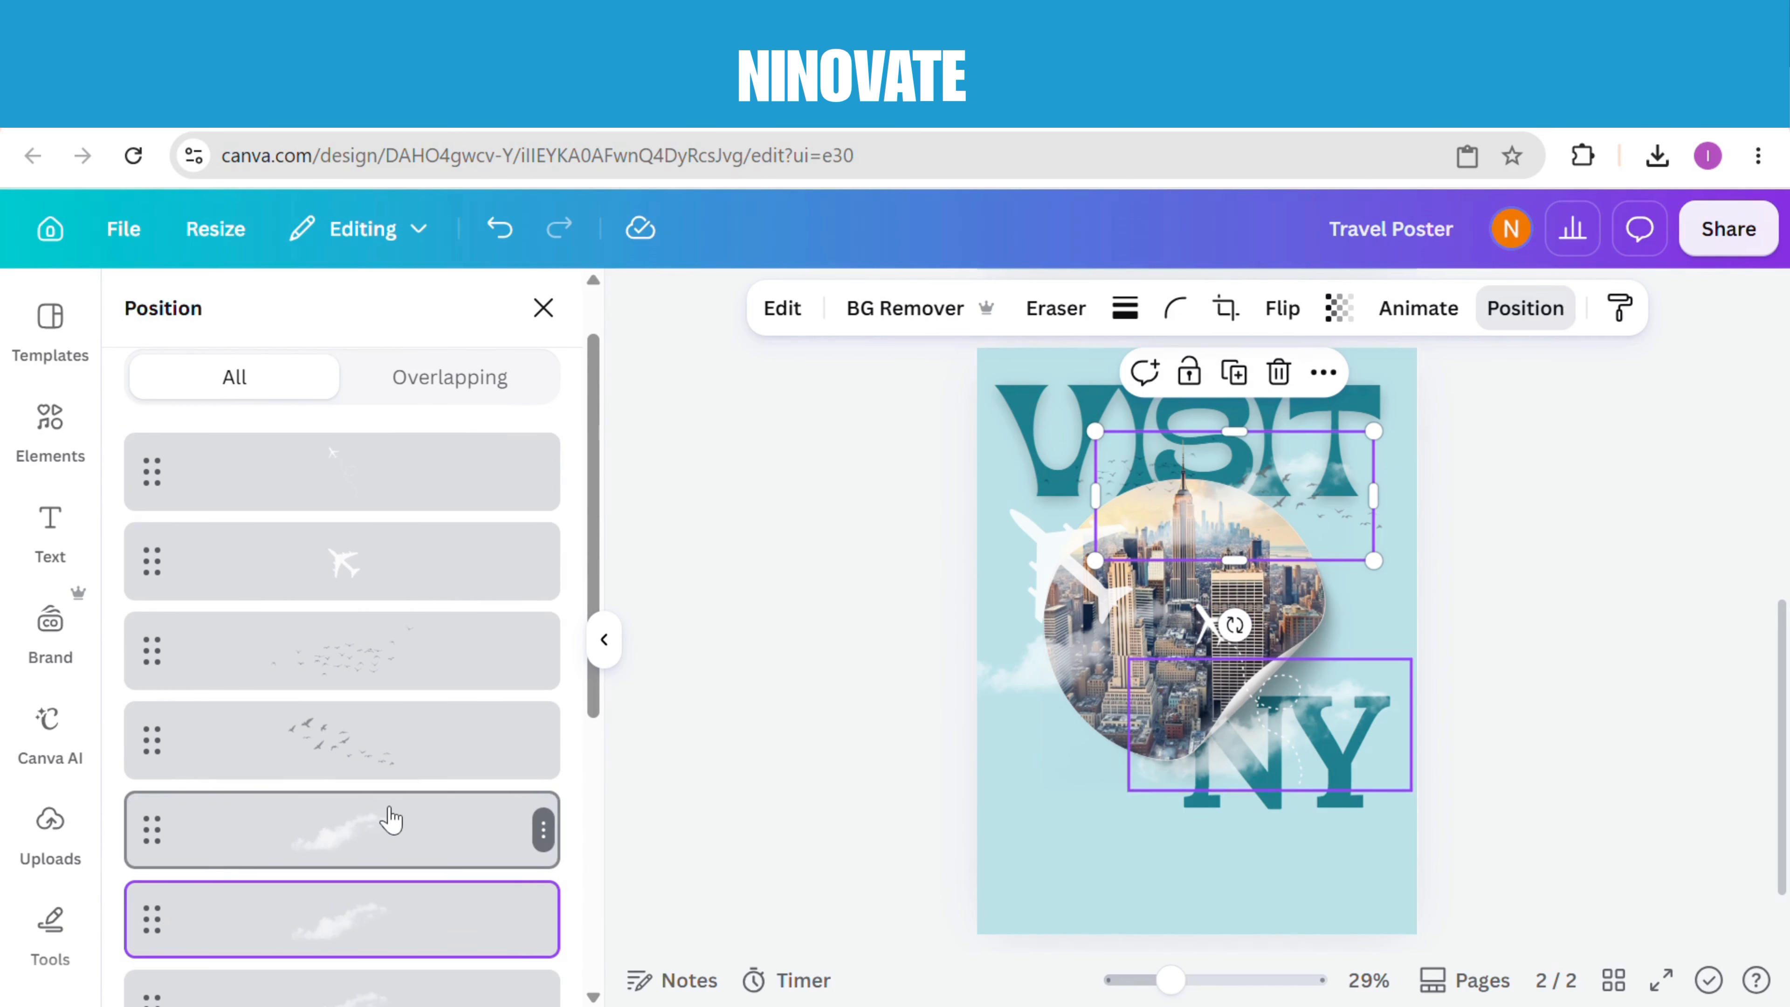
mouse_move(387, 829)
mouse_down()
mouse_move(391, 922)
mouse_move(387, 834)
mouse_up()
key(Escape)
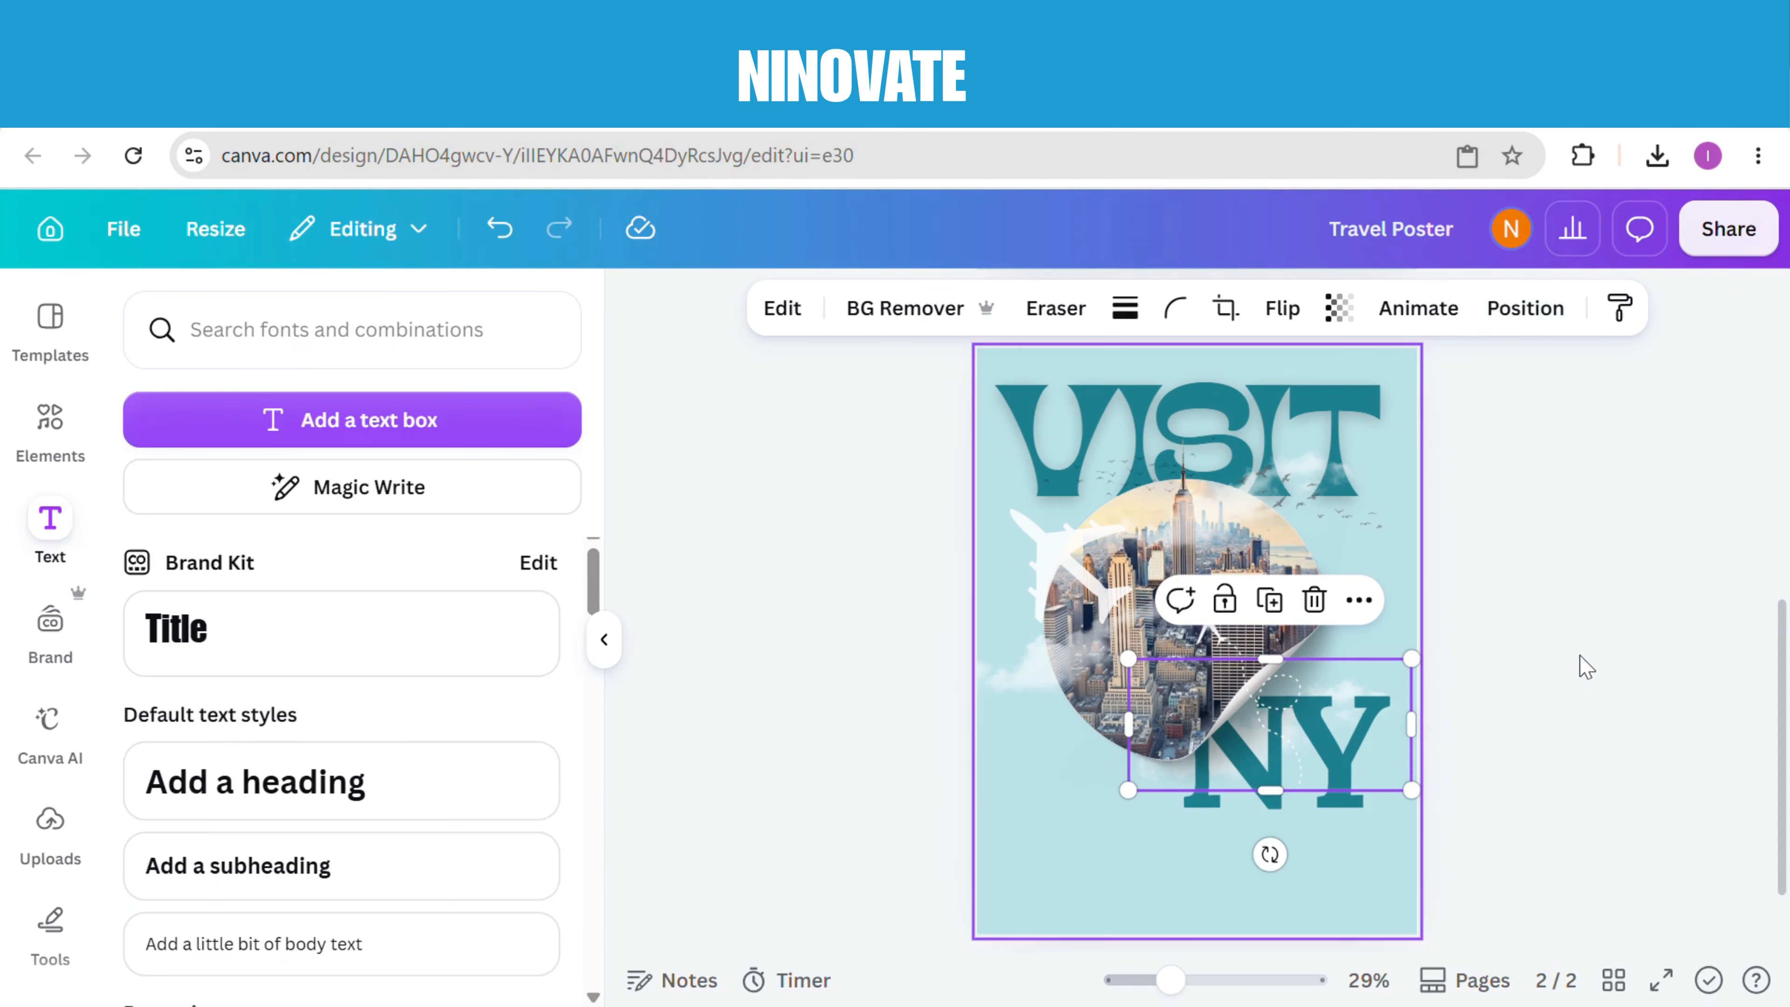
click(1054, 864)
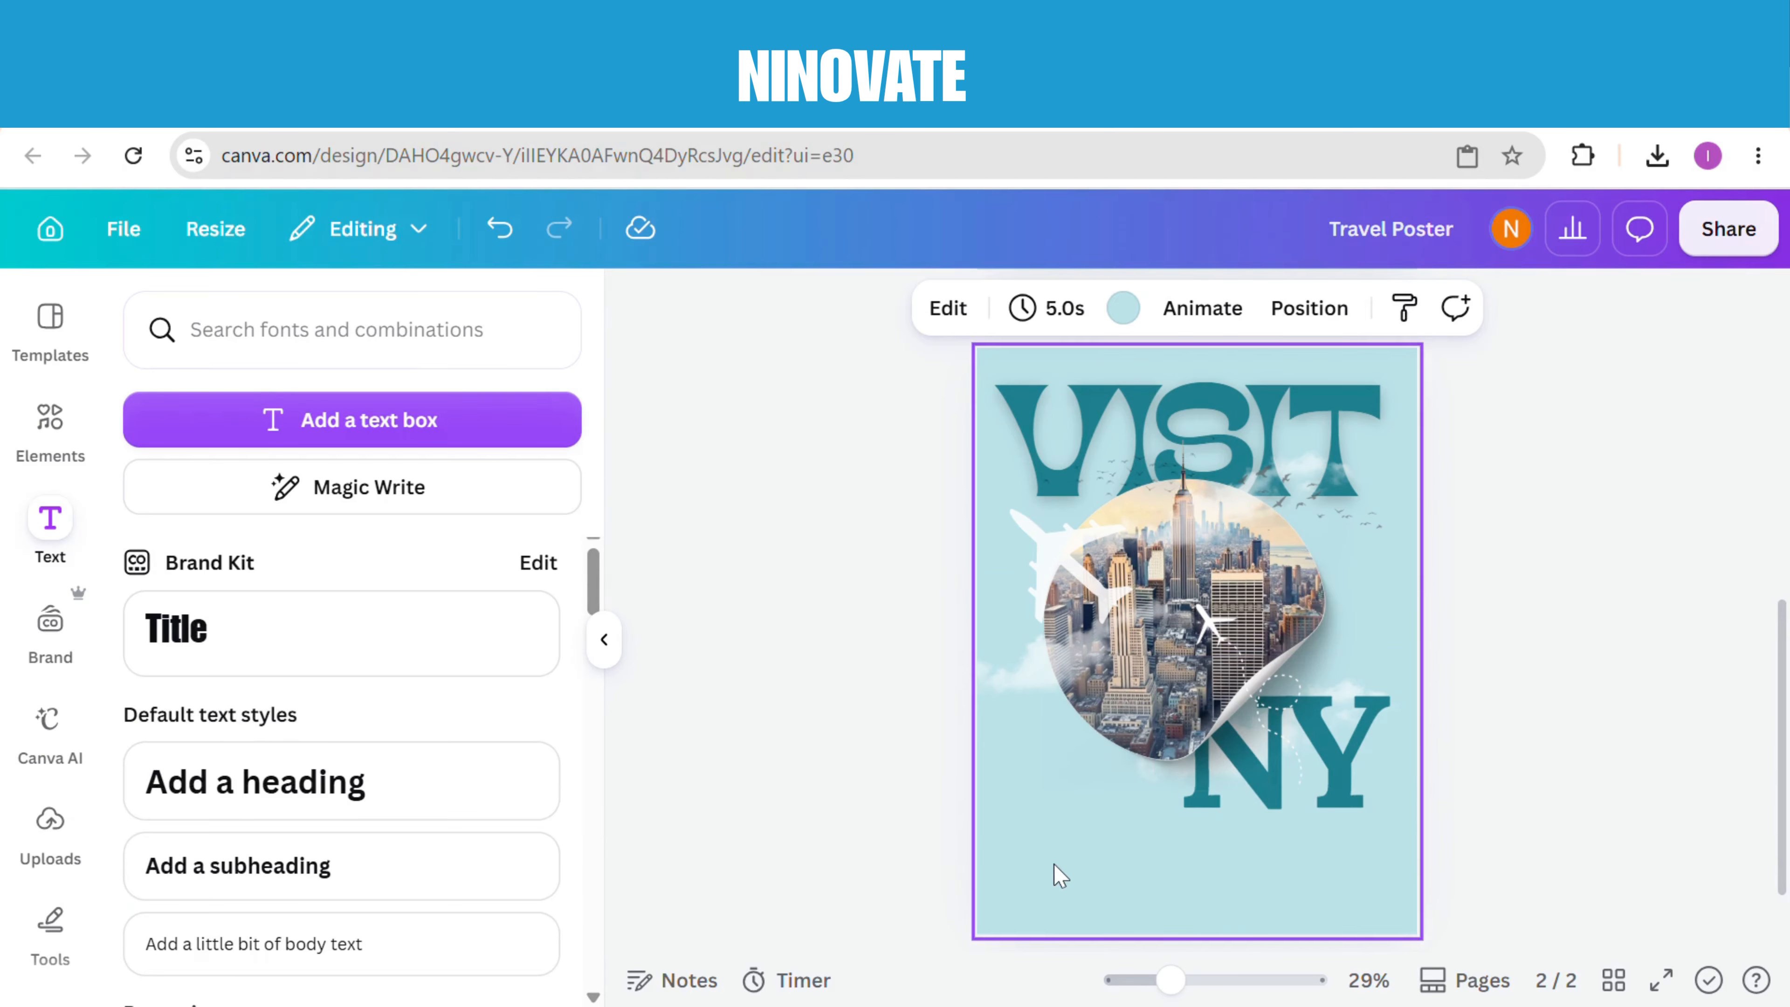
Step: Add the yellow starburst badge, shrink it and place it over the photo circle's lower-left edge
click(55, 465)
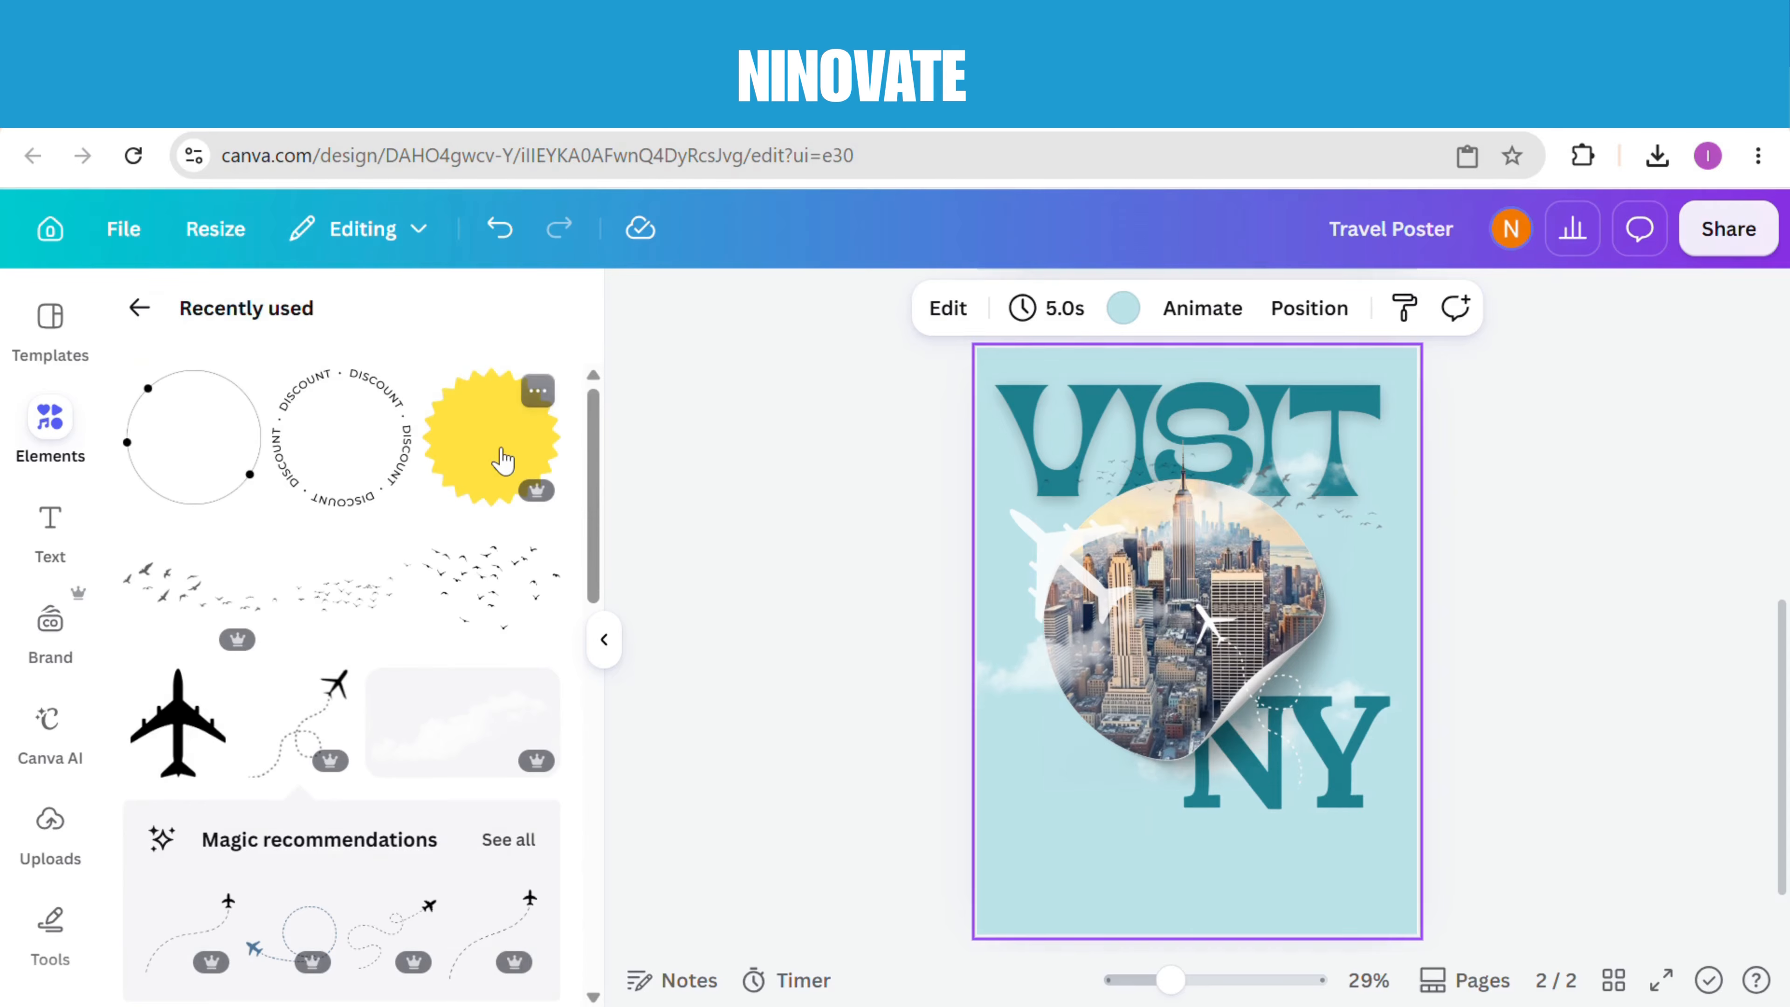
click(502, 460)
drag(1219, 661, 1054, 770)
drag(1080, 757, 1100, 718)
click(1079, 843)
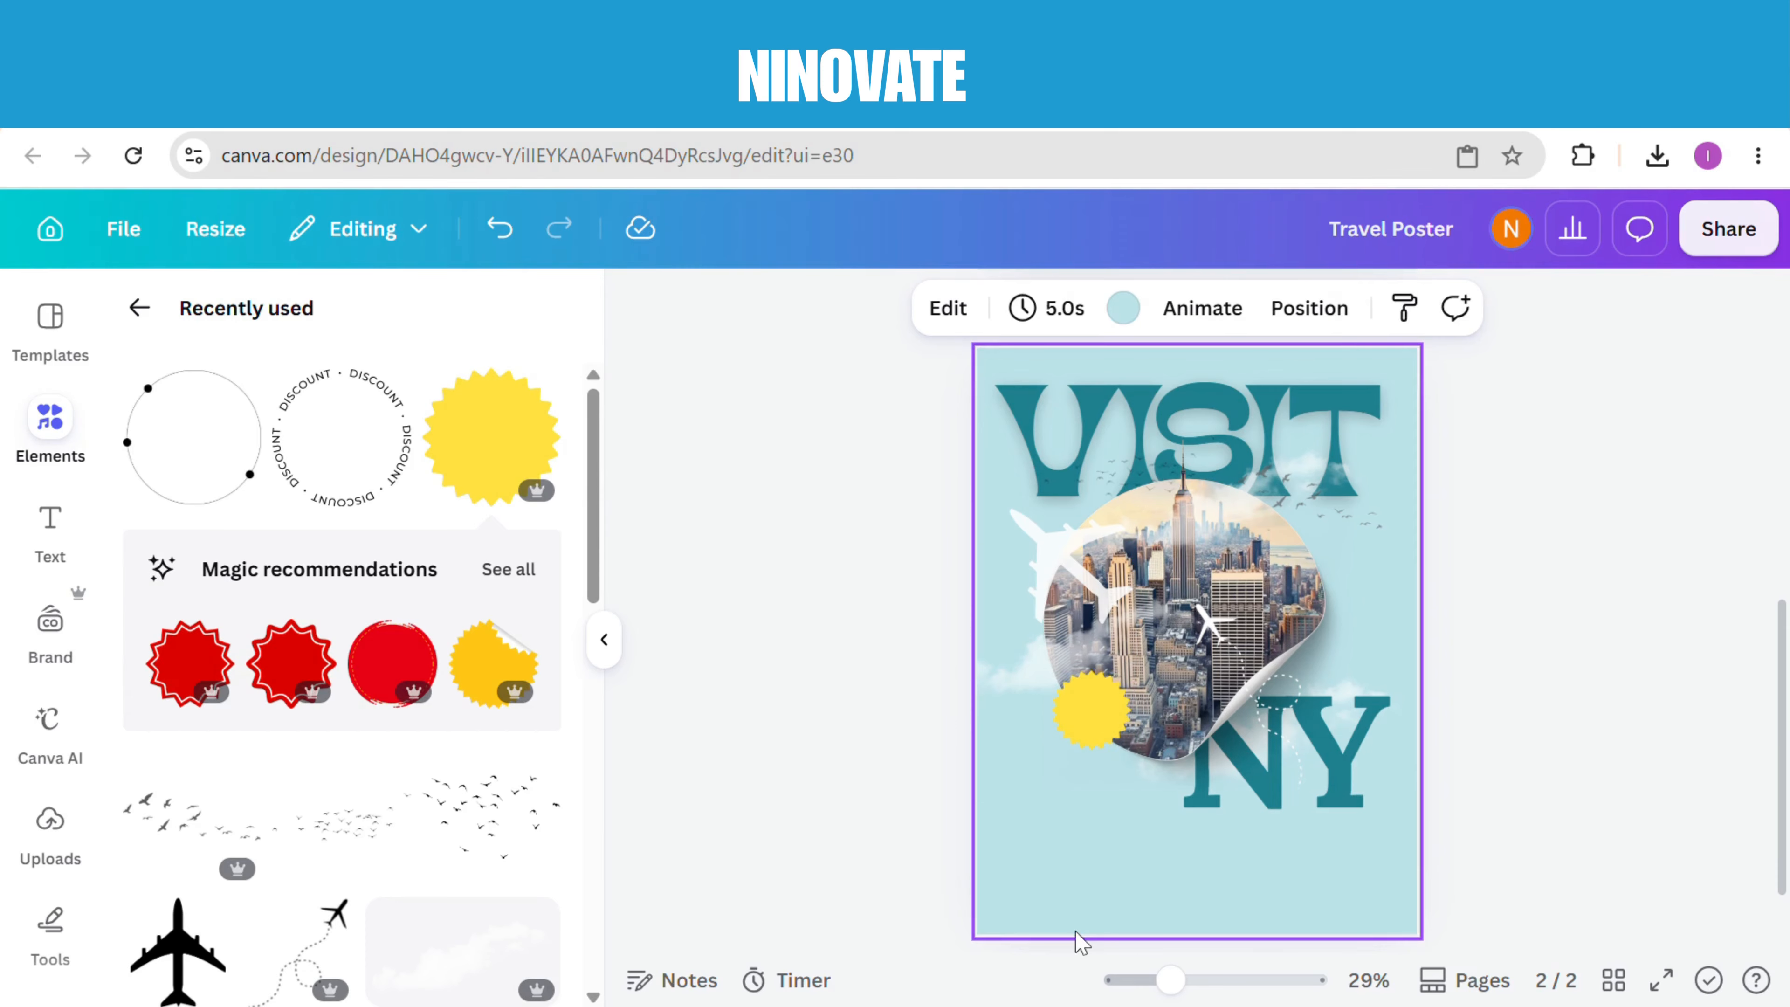
click(1085, 722)
drag(1073, 766, 1067, 776)
click(1031, 917)
Step: Add a subheading reading ONLY in the Anton font and place it on the upper part of the yellow badge
click(44, 536)
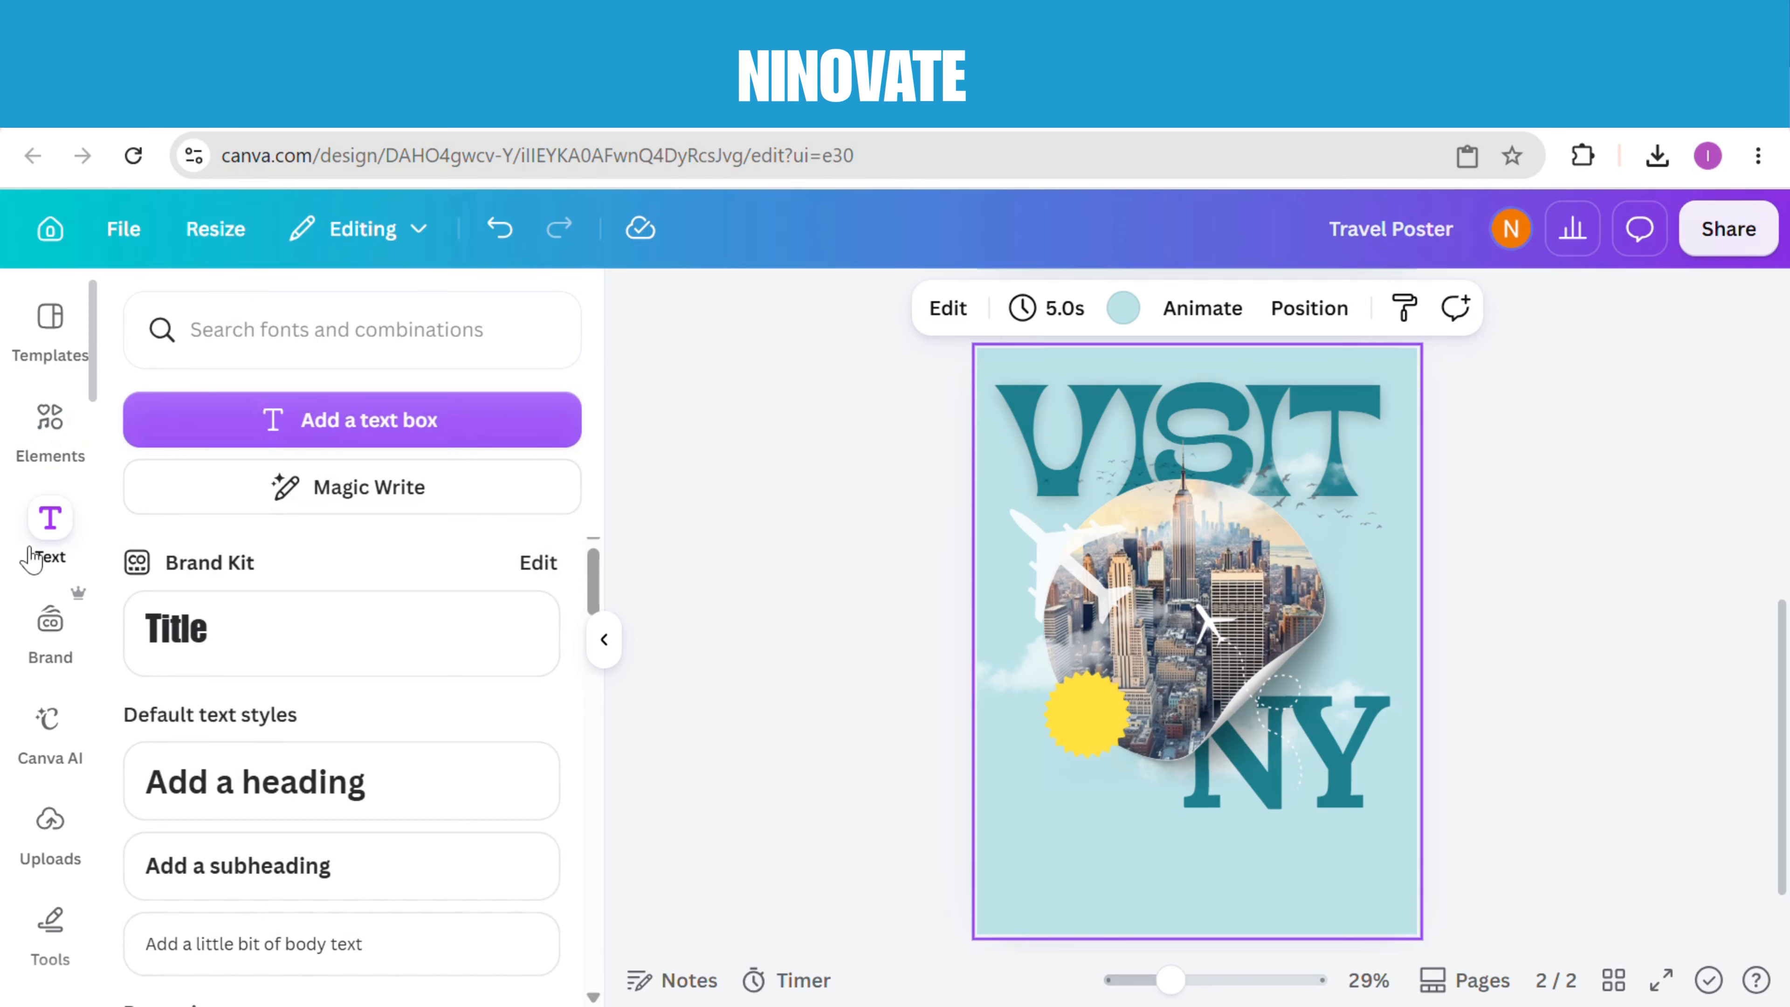
click(275, 874)
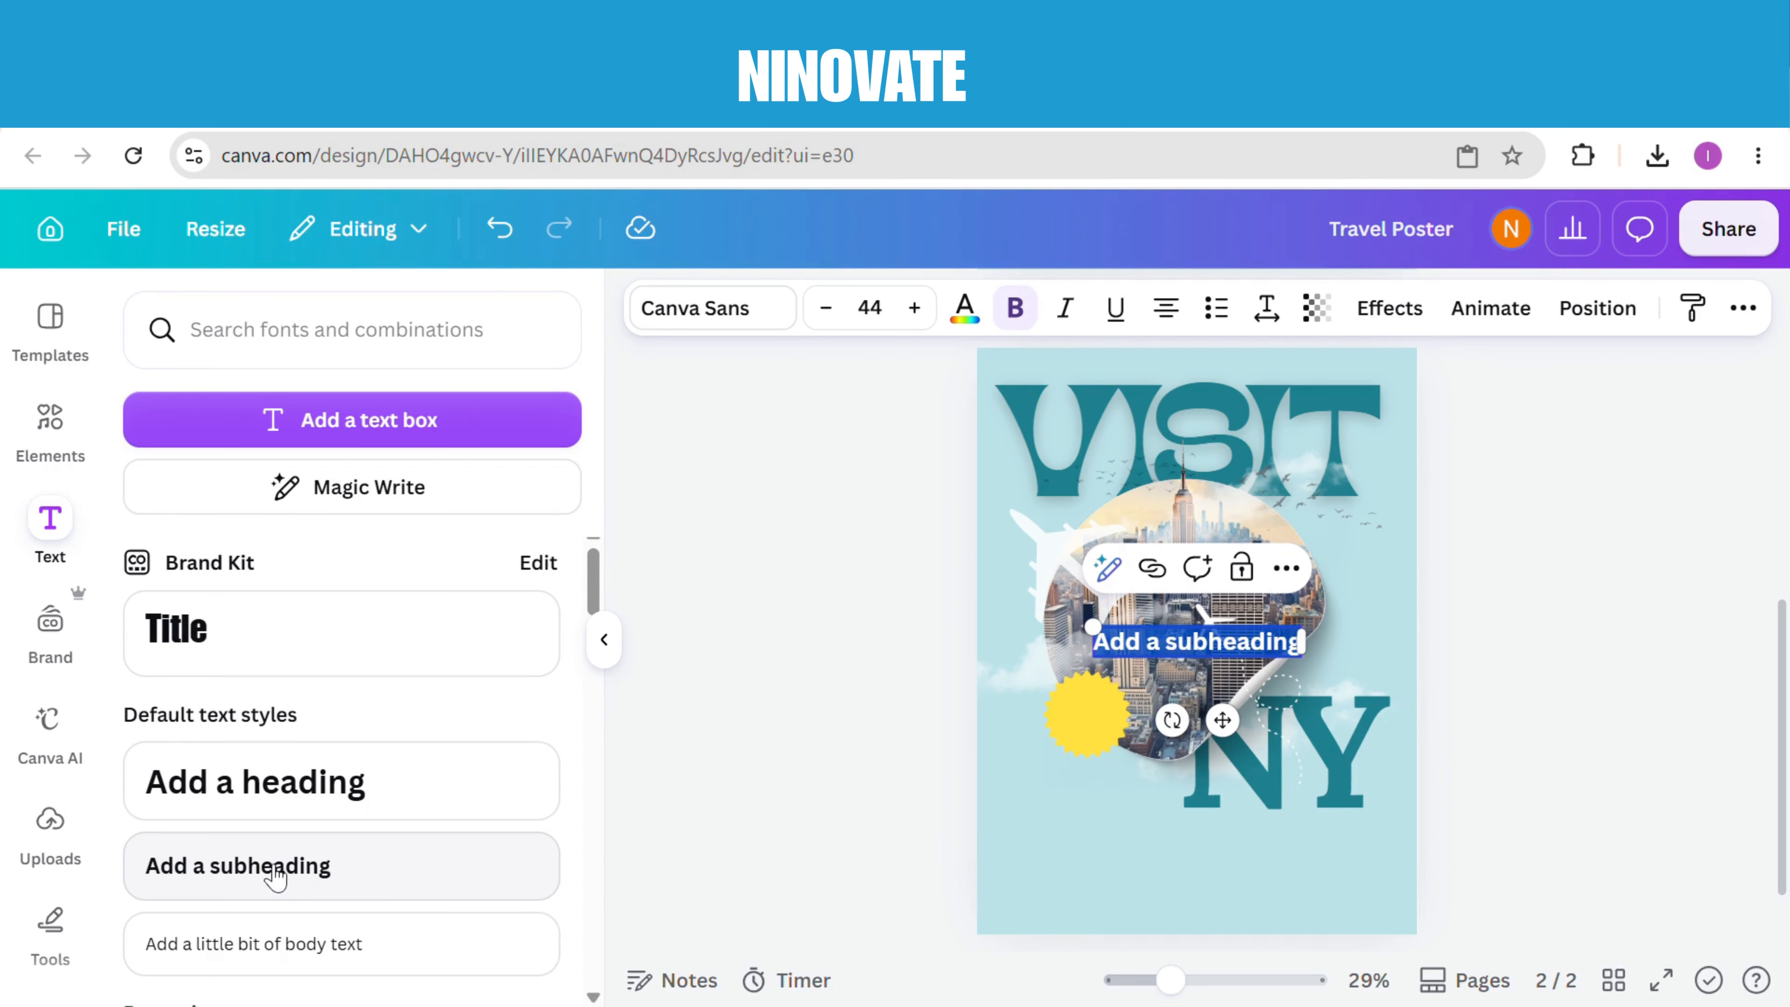
text(ONLY)
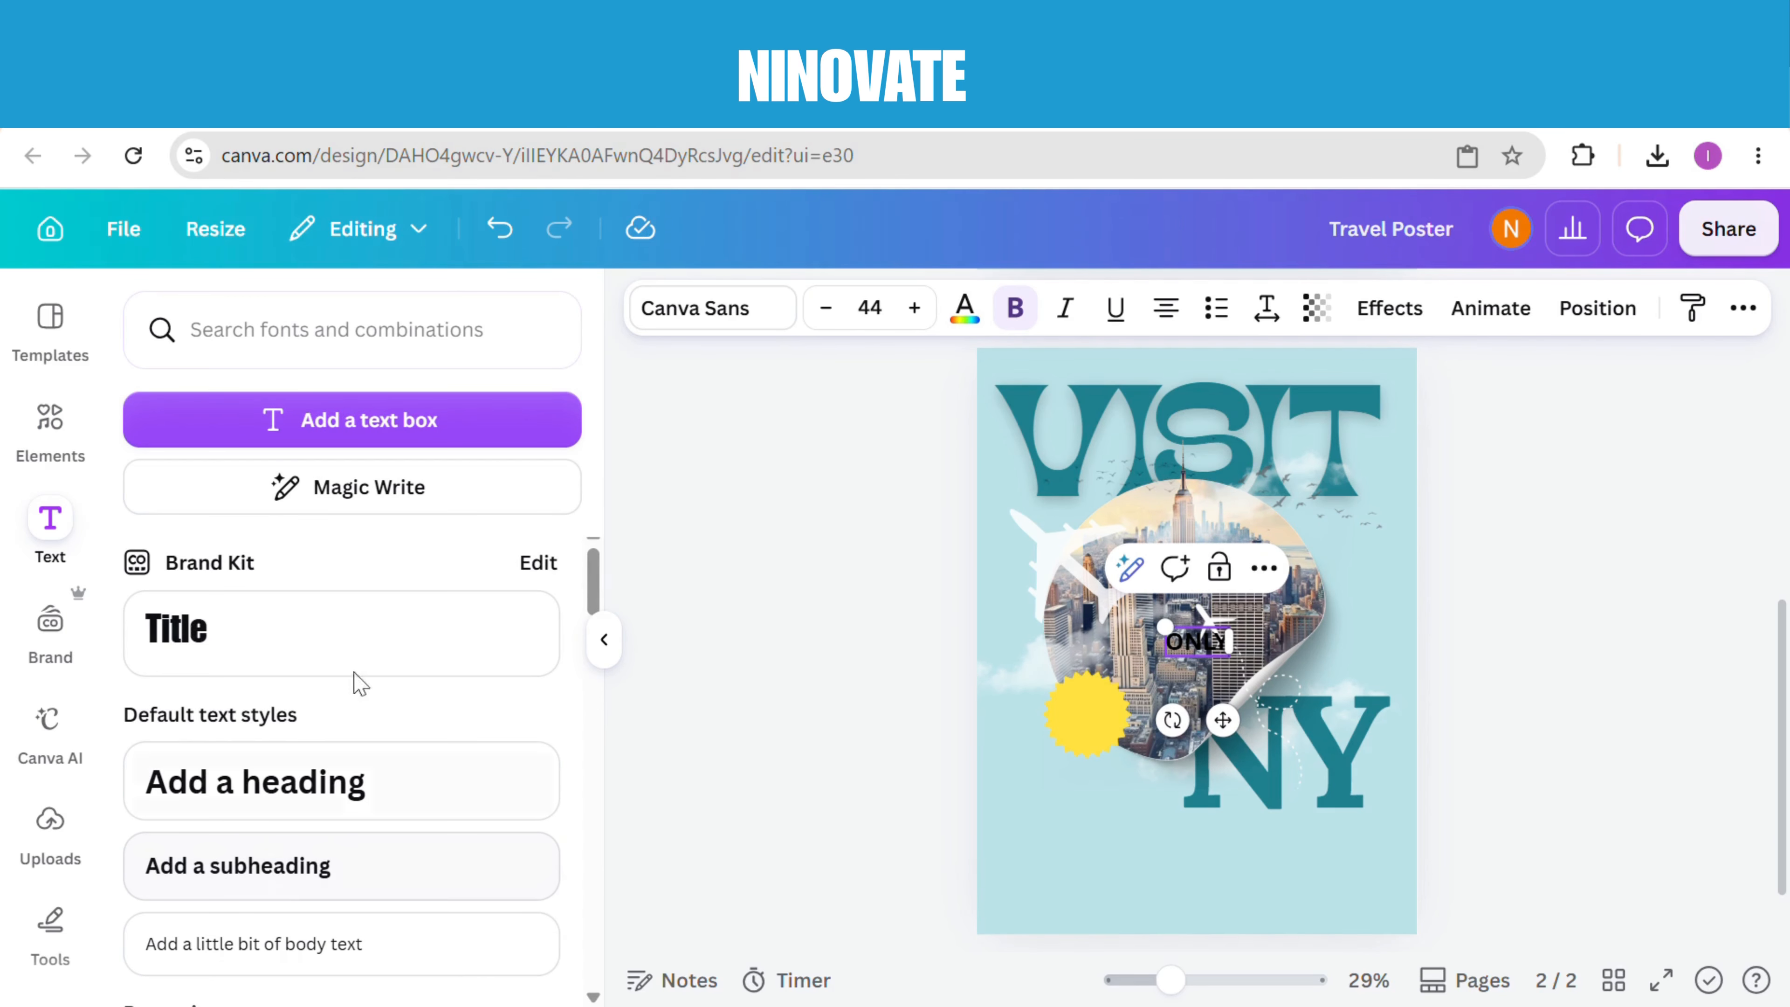
click(739, 310)
click(319, 663)
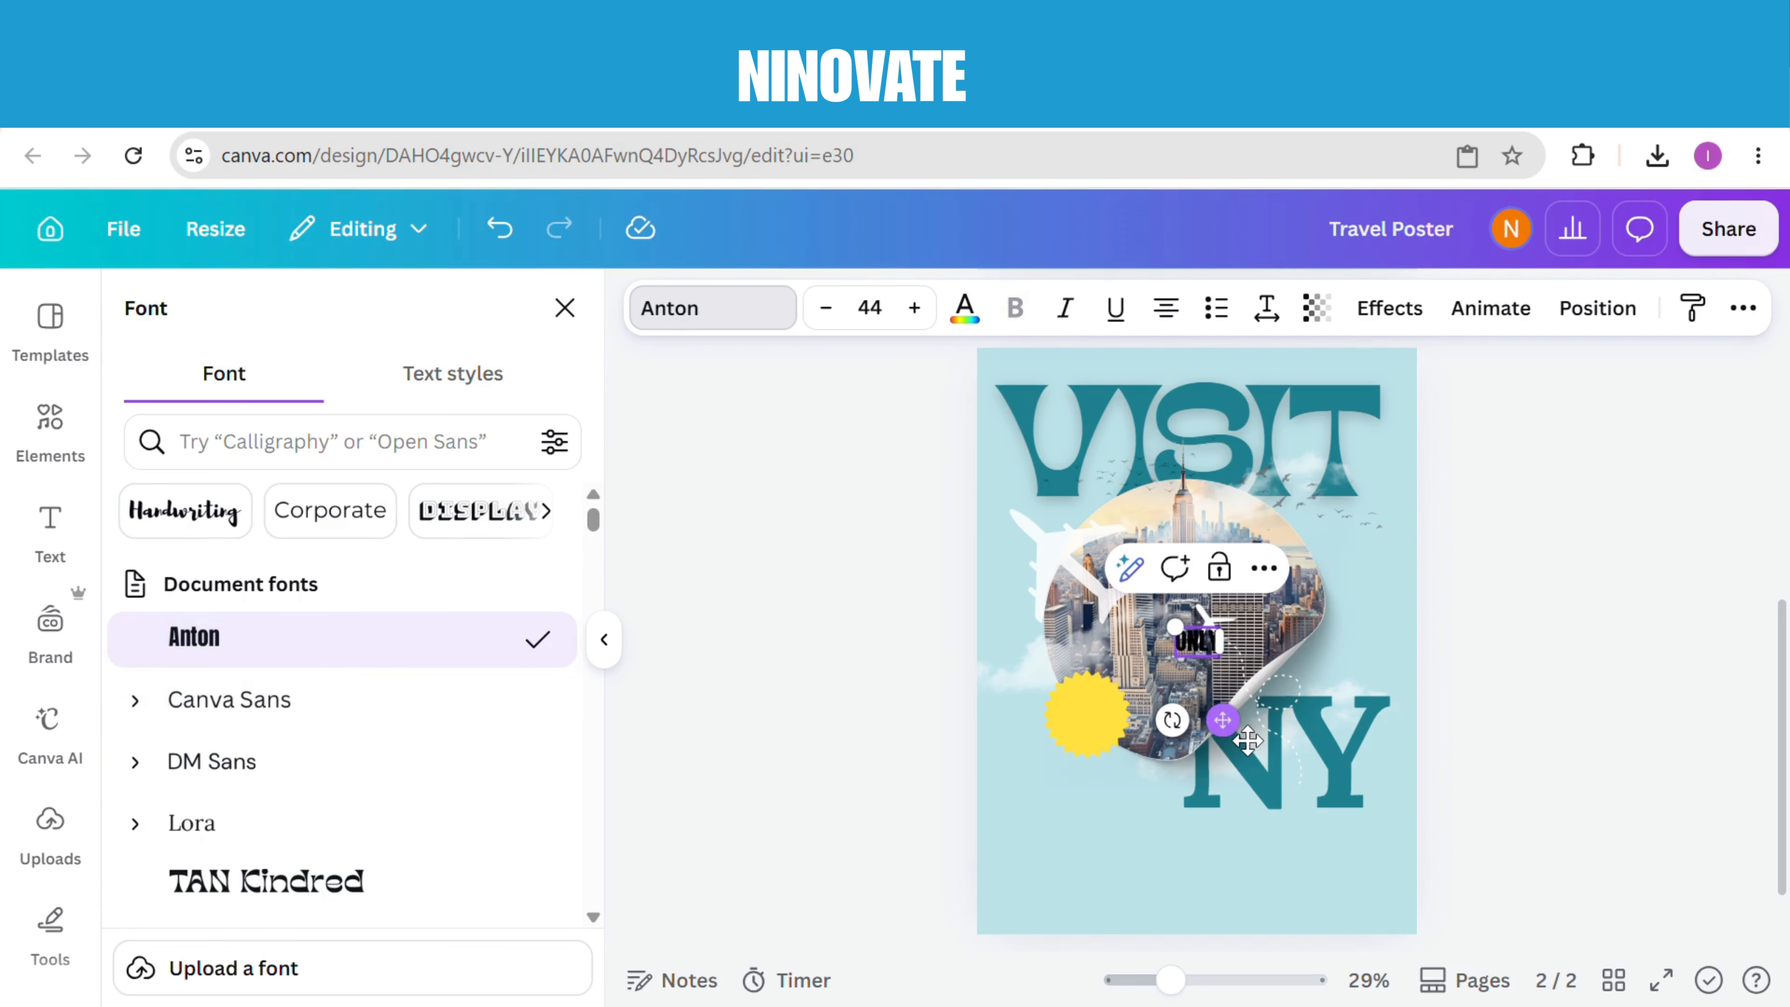
drag(1227, 723, 1134, 804)
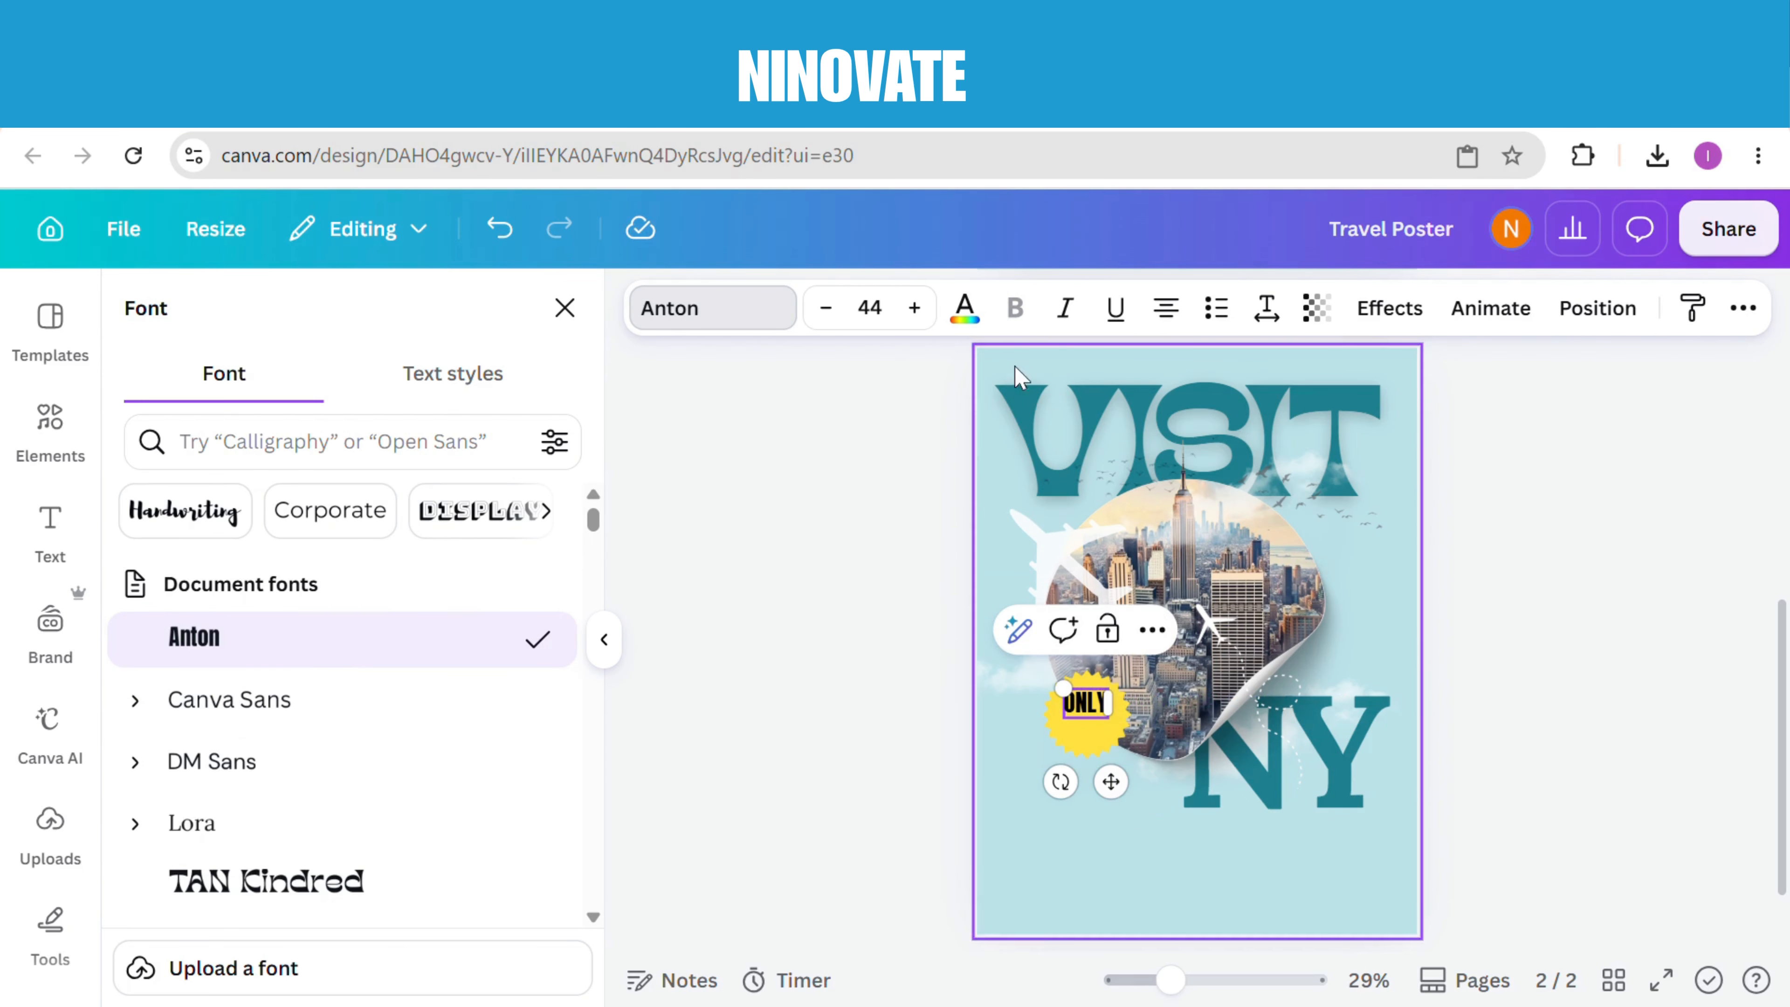
Step: Recolor the ONLY text on the badge to the design's teal
click(965, 308)
click(282, 522)
click(759, 552)
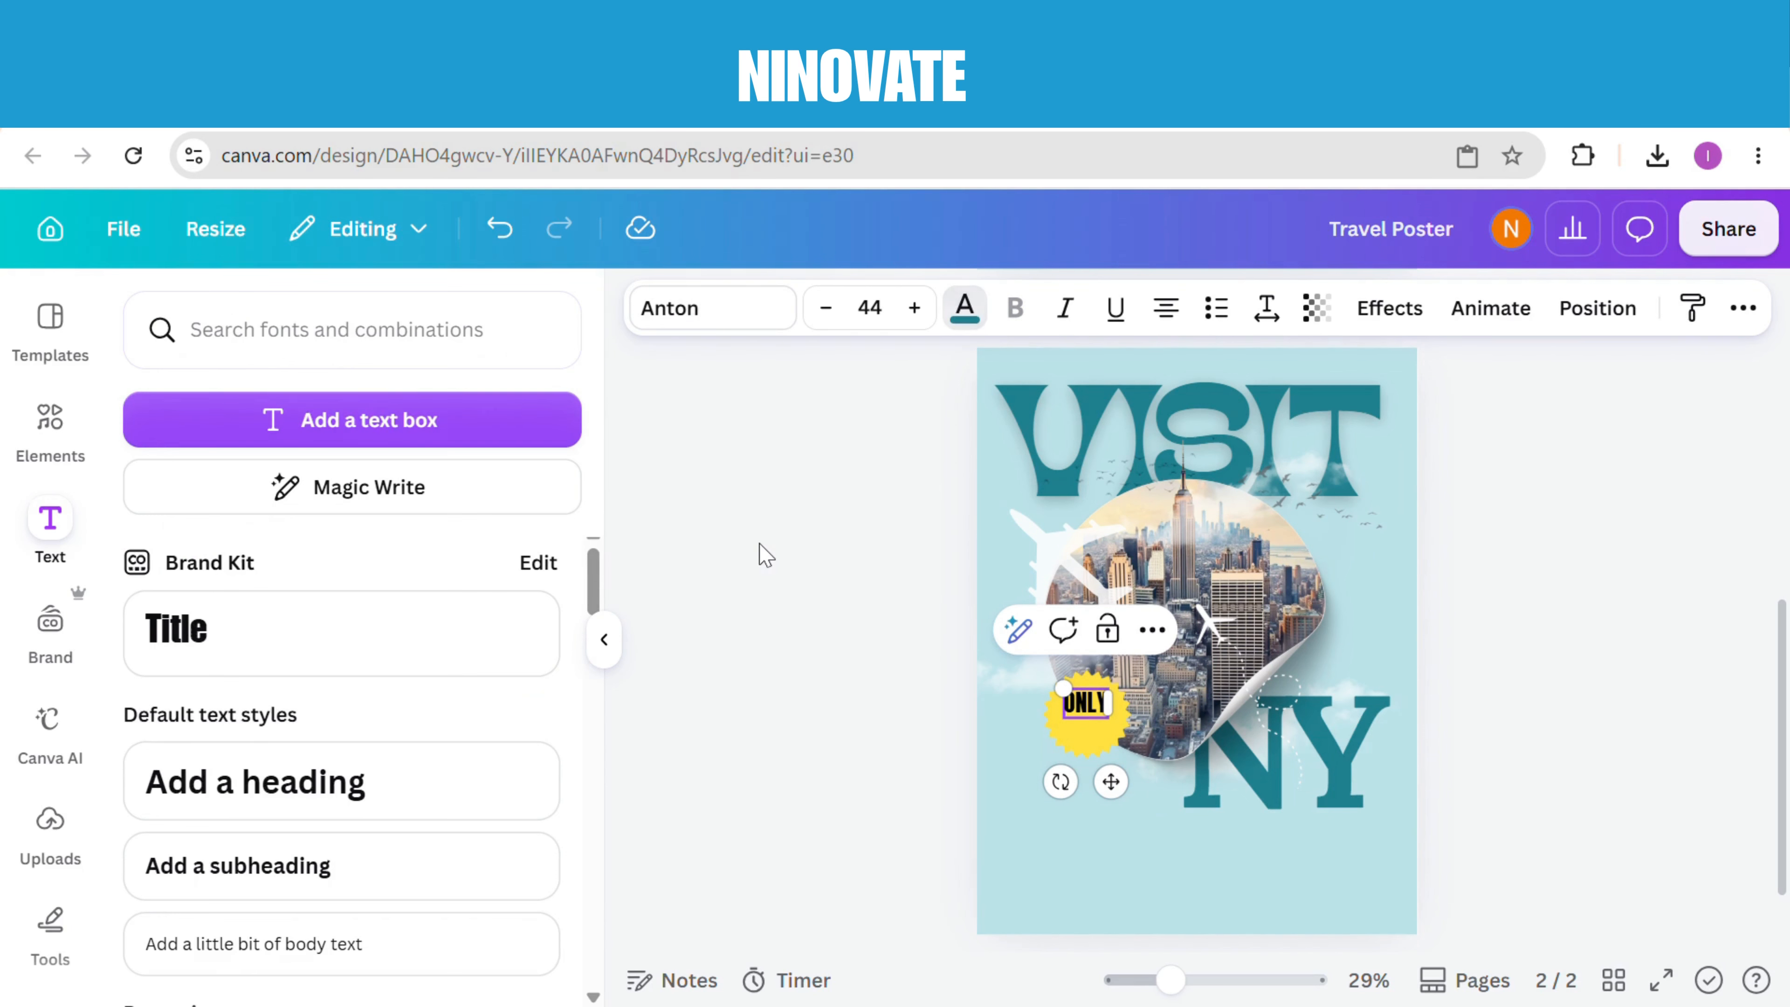
click(1085, 703)
click(965, 310)
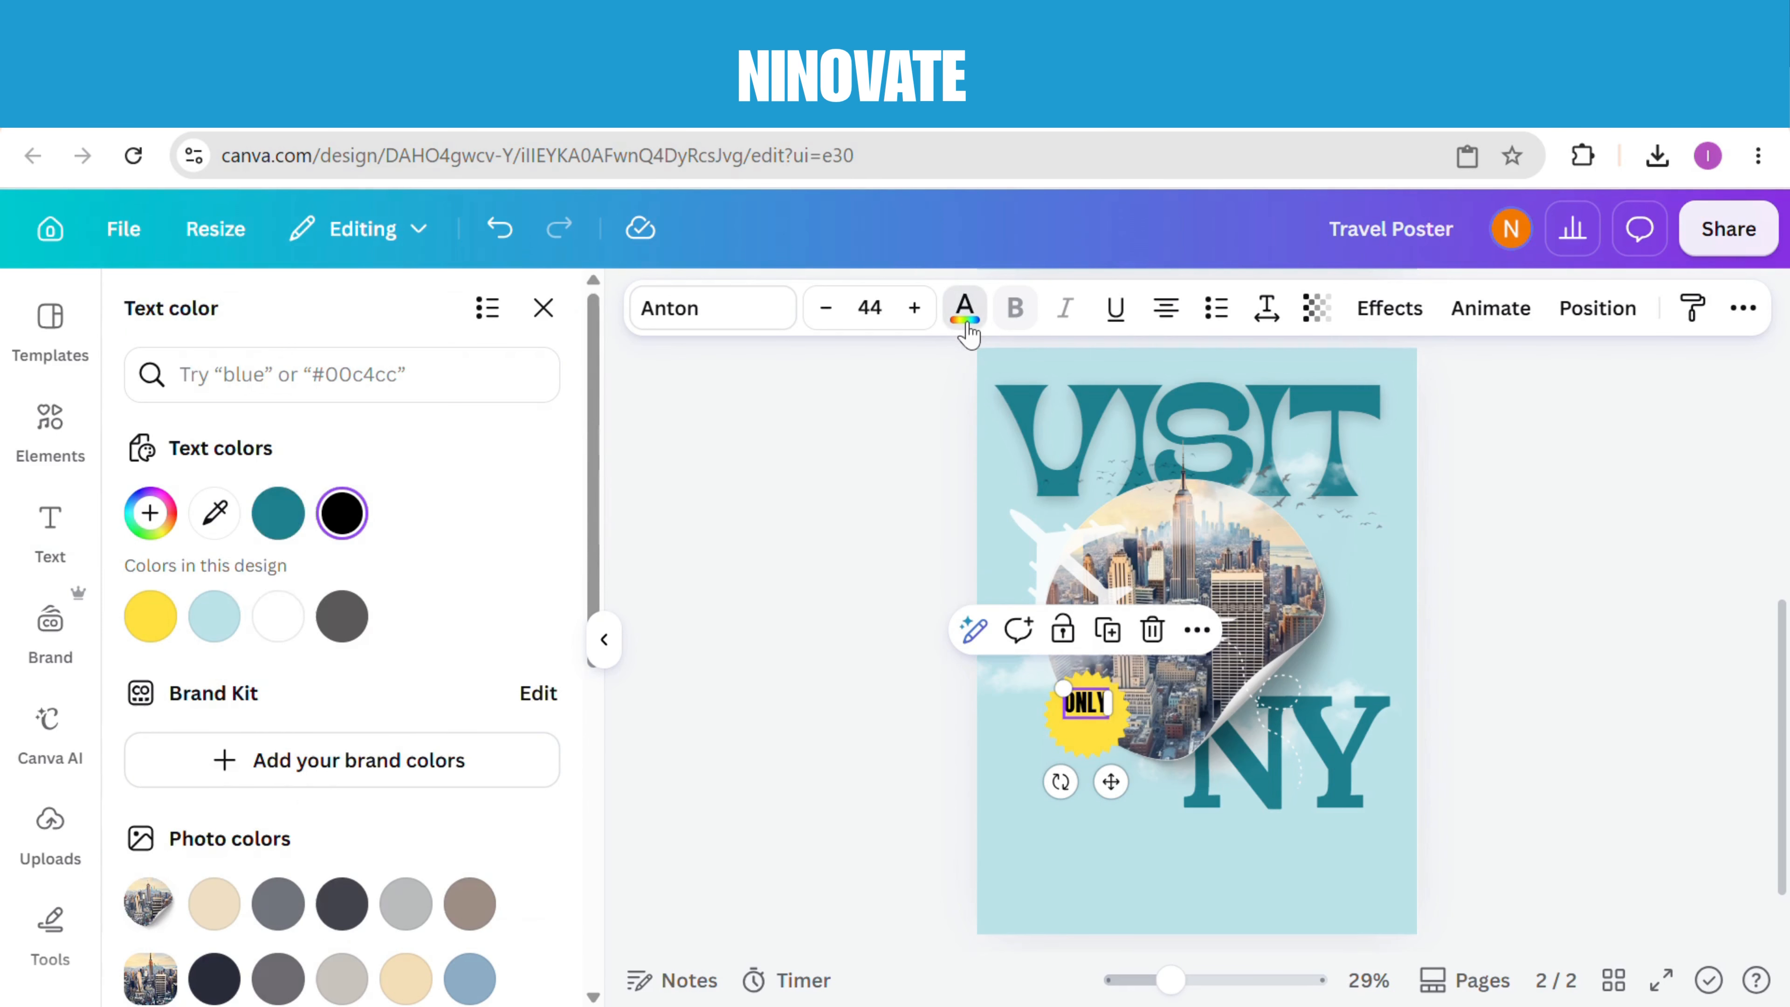
click(278, 512)
Step: Duplicate the ONLY text, change the copy to $499 and place it directly beneath ONLY on the badge
click(1119, 640)
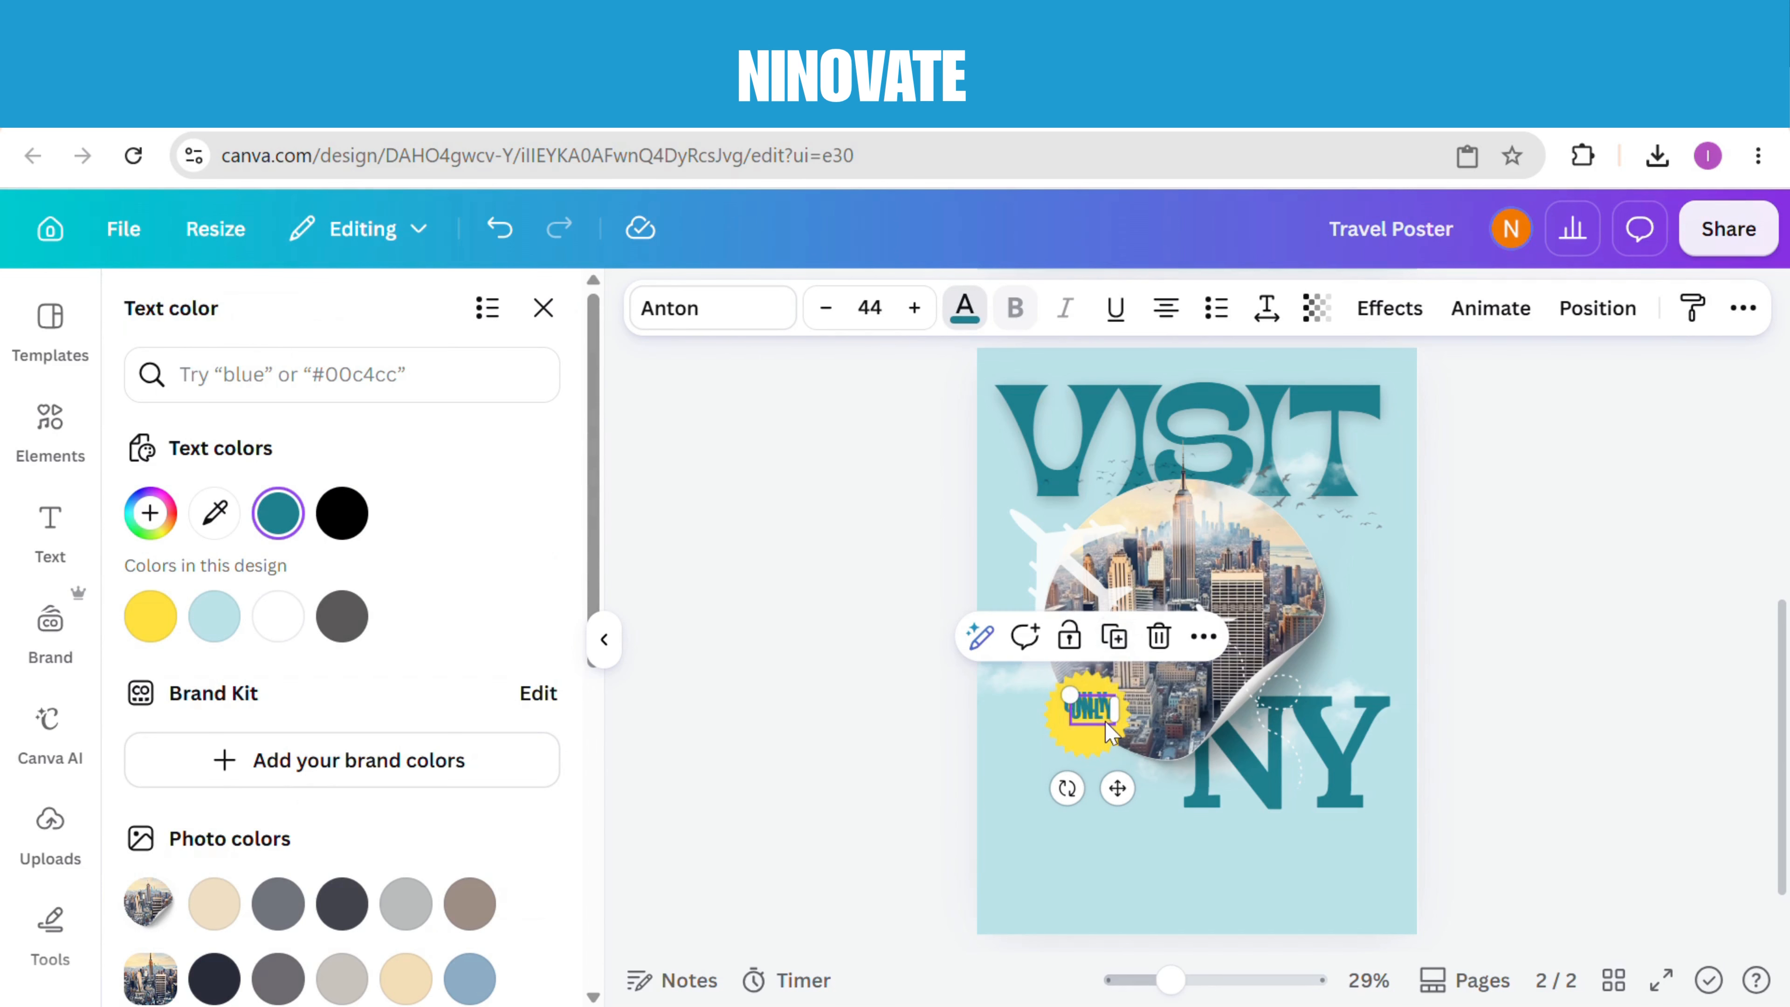
double_click(1103, 734)
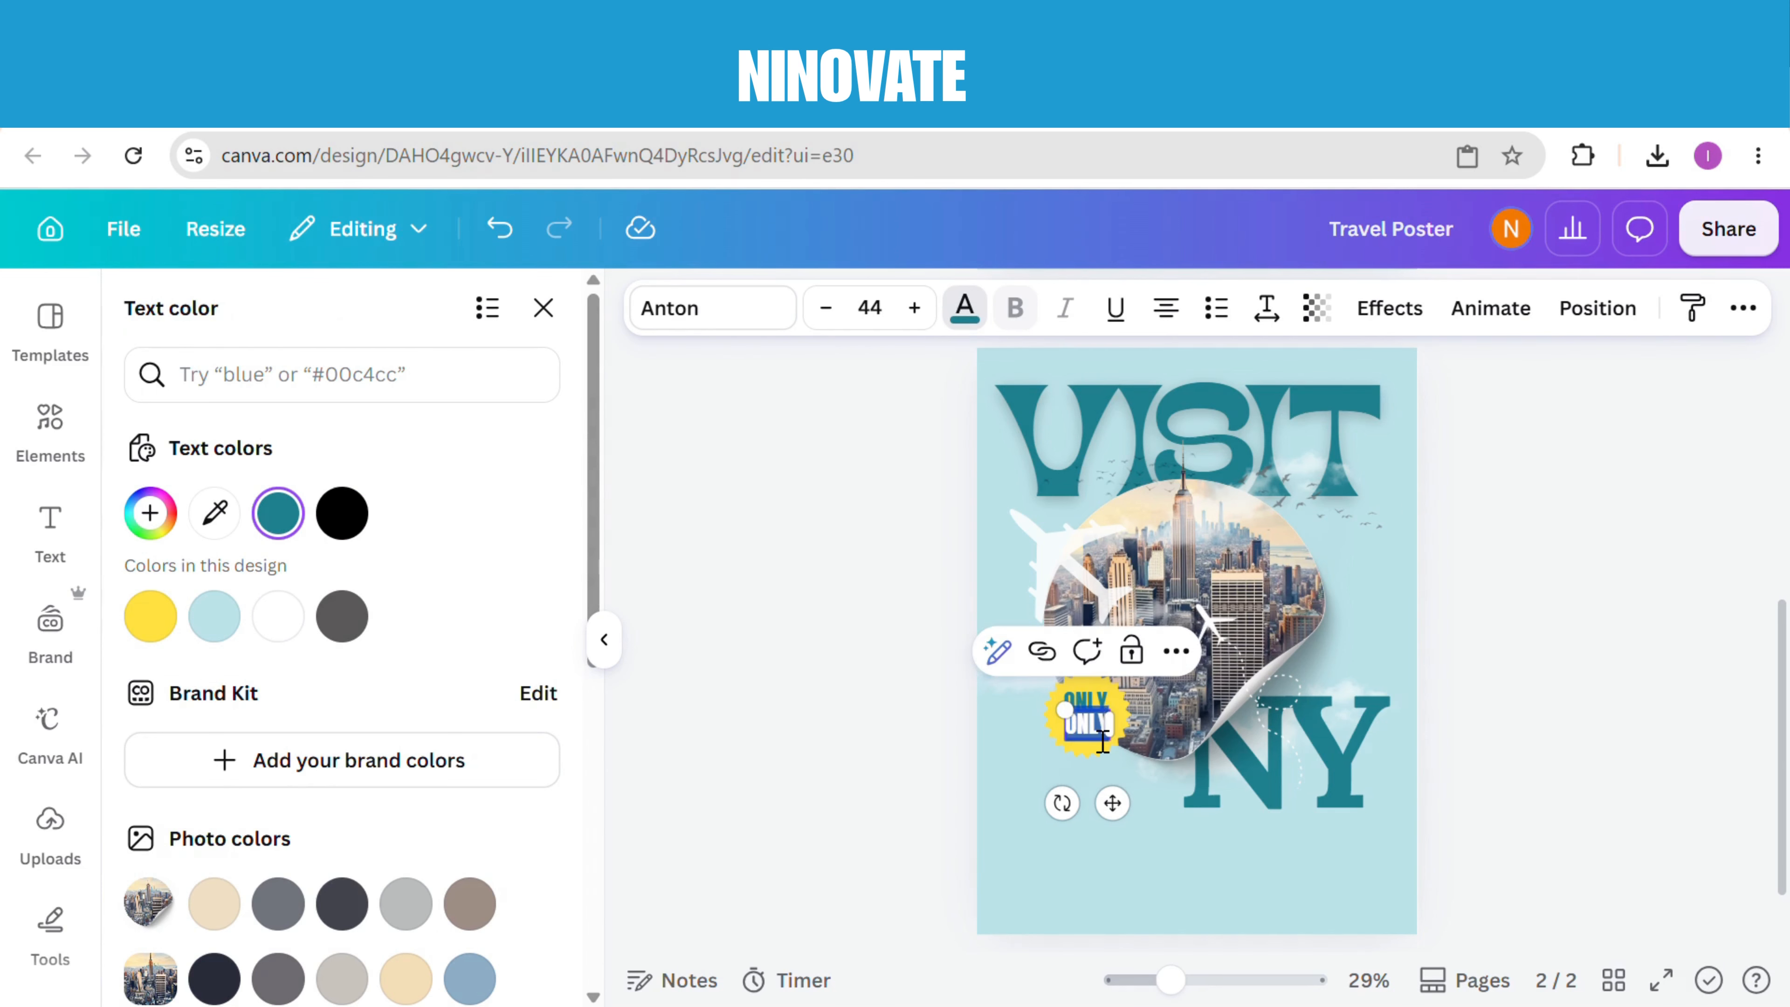
text($49)
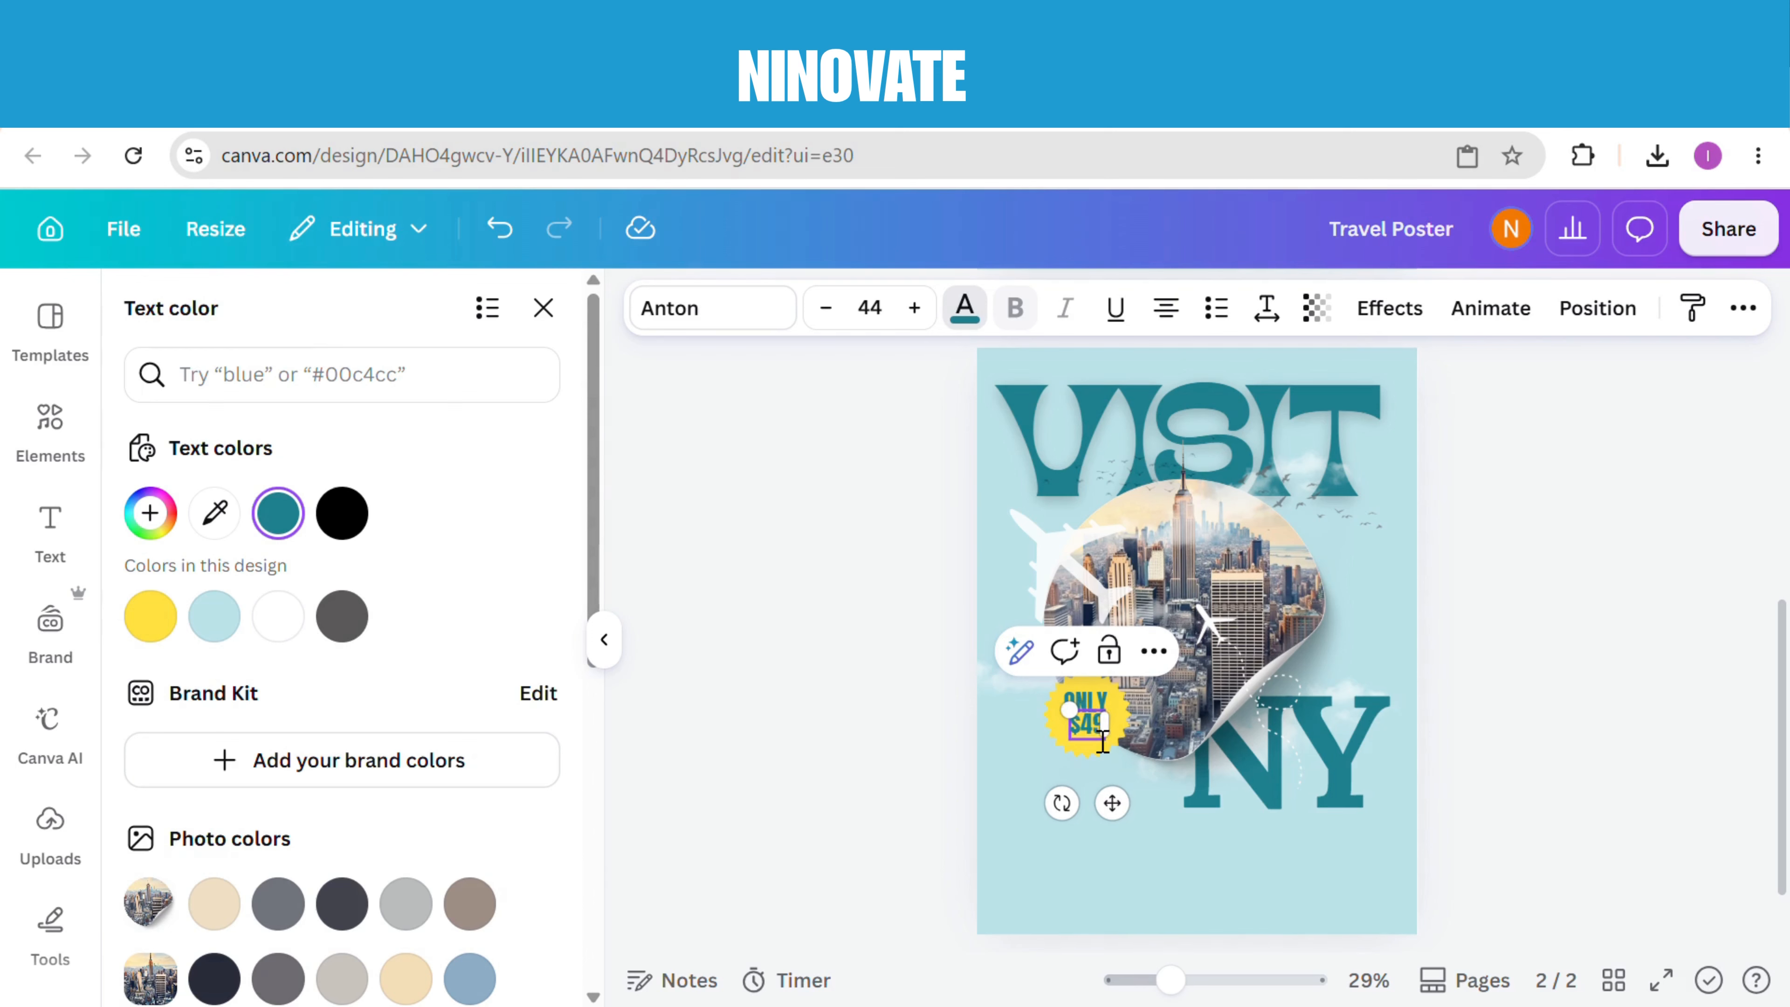
text(9)
click(831, 732)
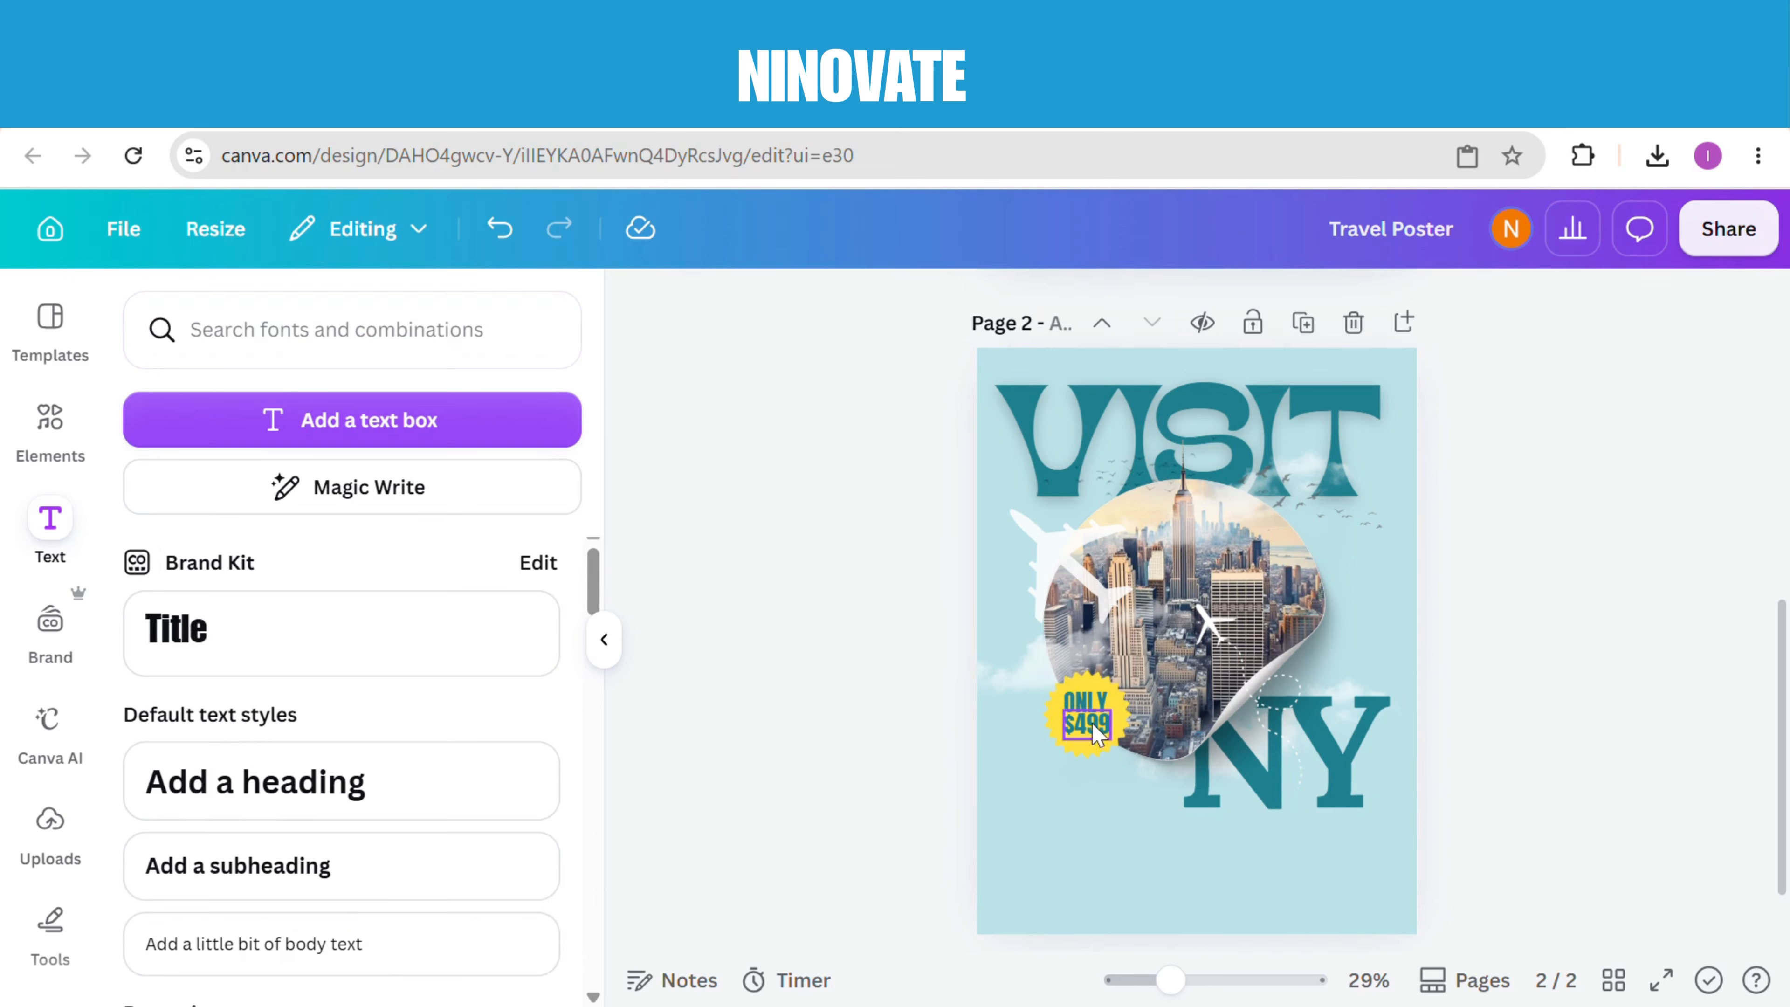
drag(1098, 733, 1099, 740)
click(862, 741)
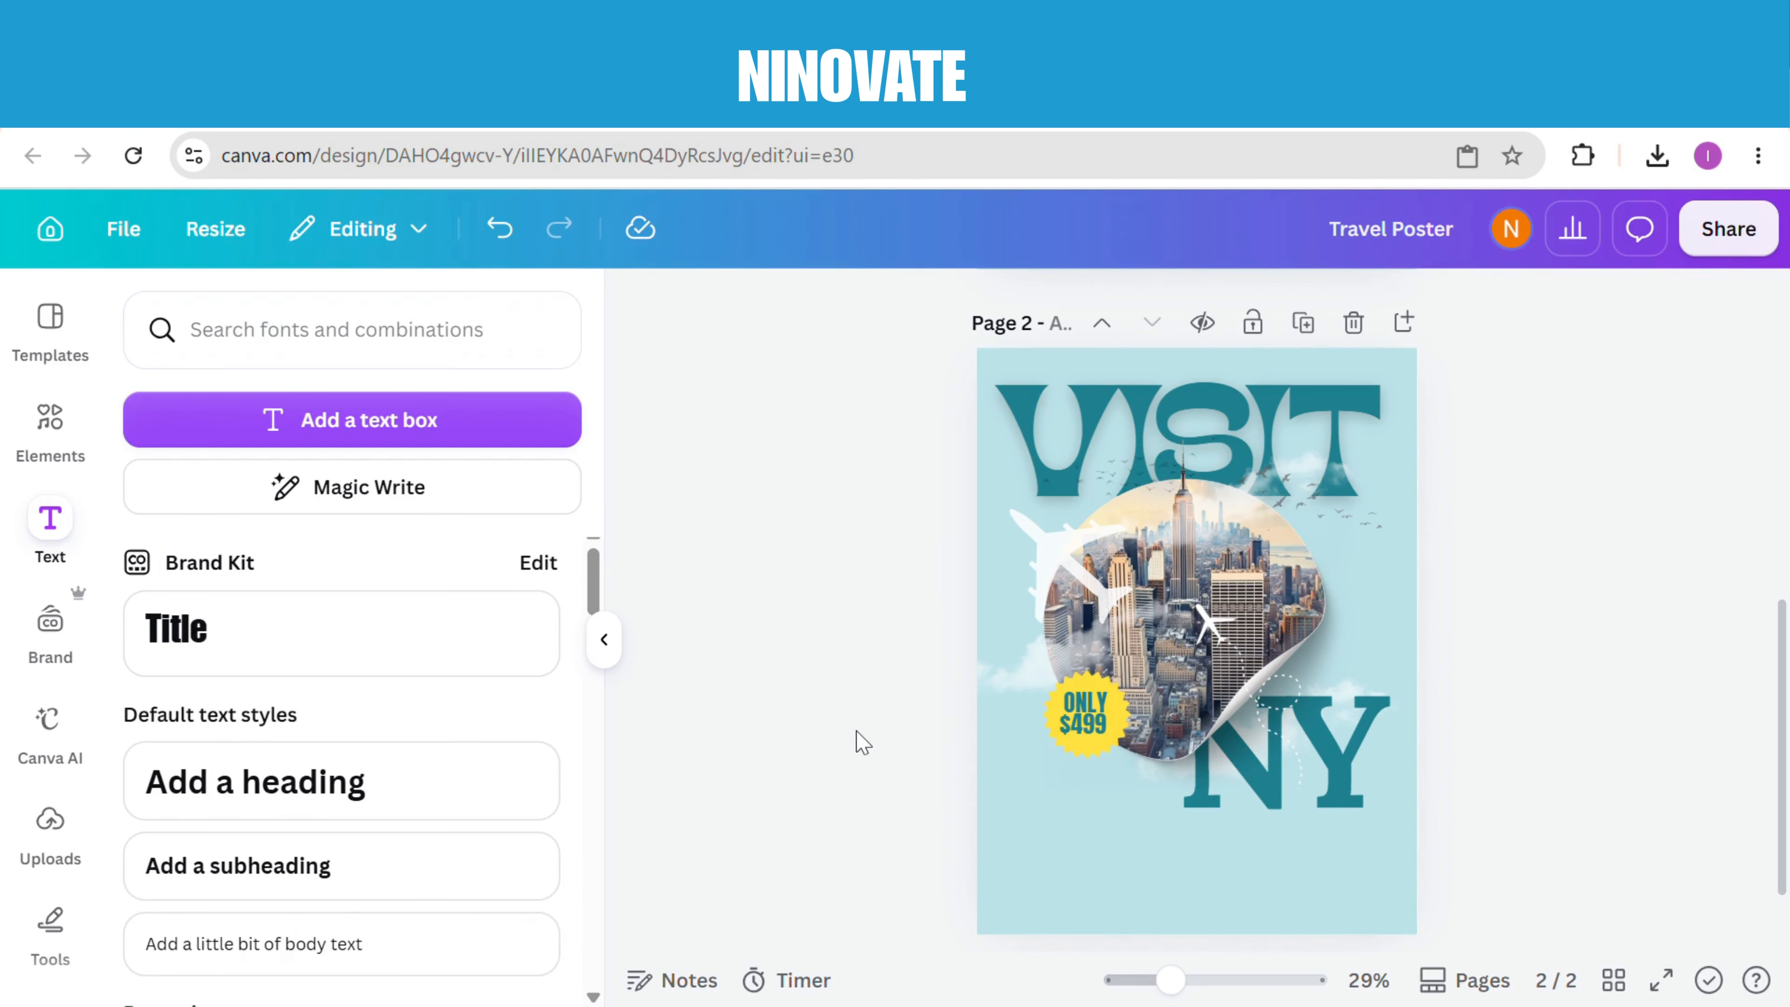
Step: Add the thin circle outline with three dots and resize it to fit around the city photo circle
click(35, 451)
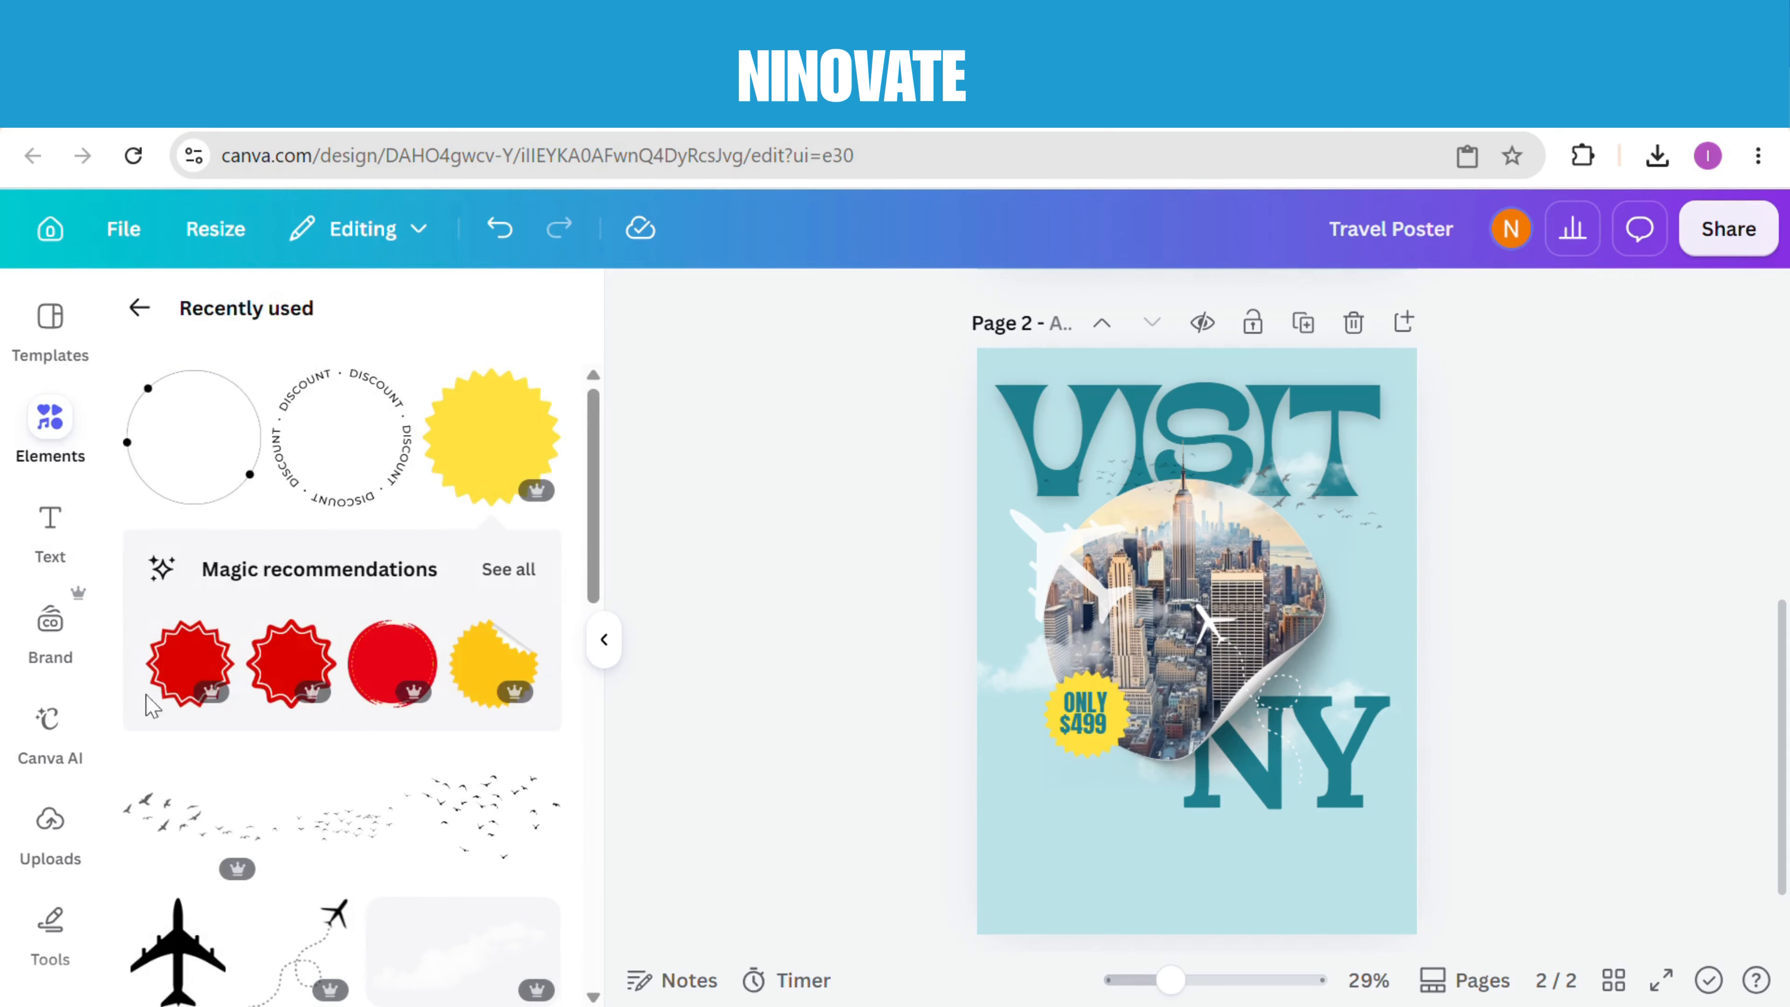
click(208, 494)
drag(1046, 490, 1074, 517)
drag(1341, 616, 1307, 586)
drag(1038, 795, 1055, 786)
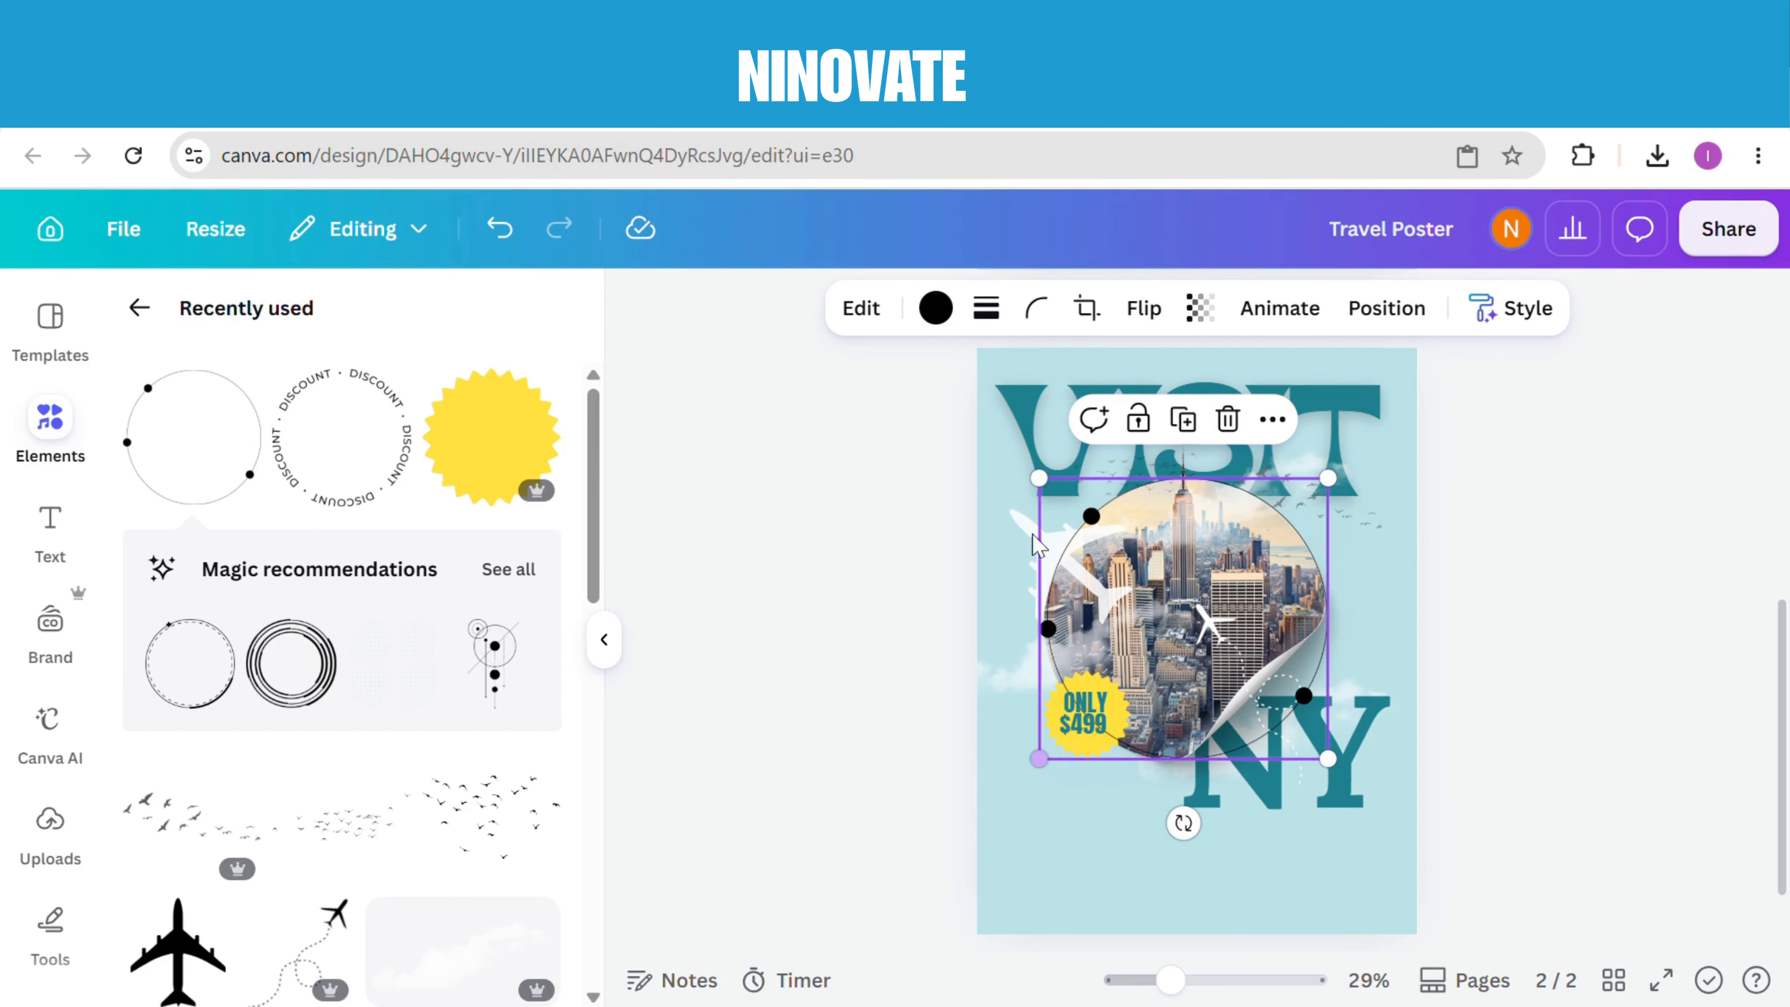
Step: Recolor the dotted circle outline to the teal Azure #1c7586
click(936, 308)
click(348, 522)
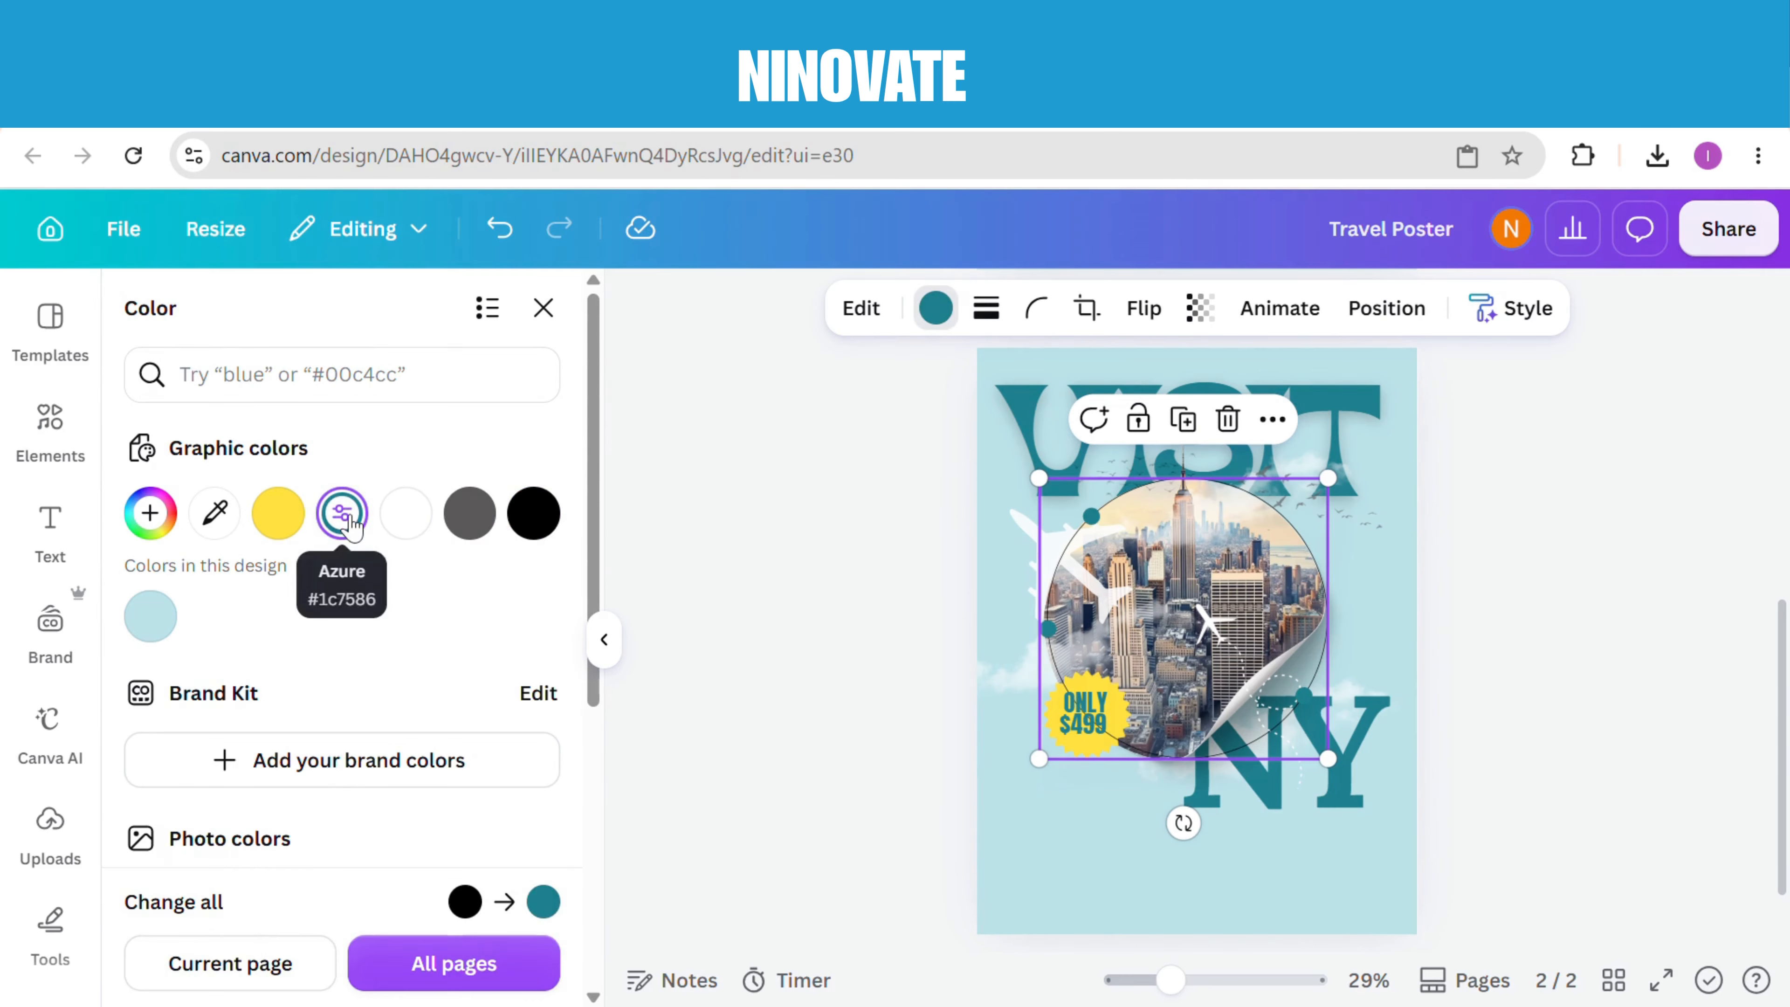
click(743, 623)
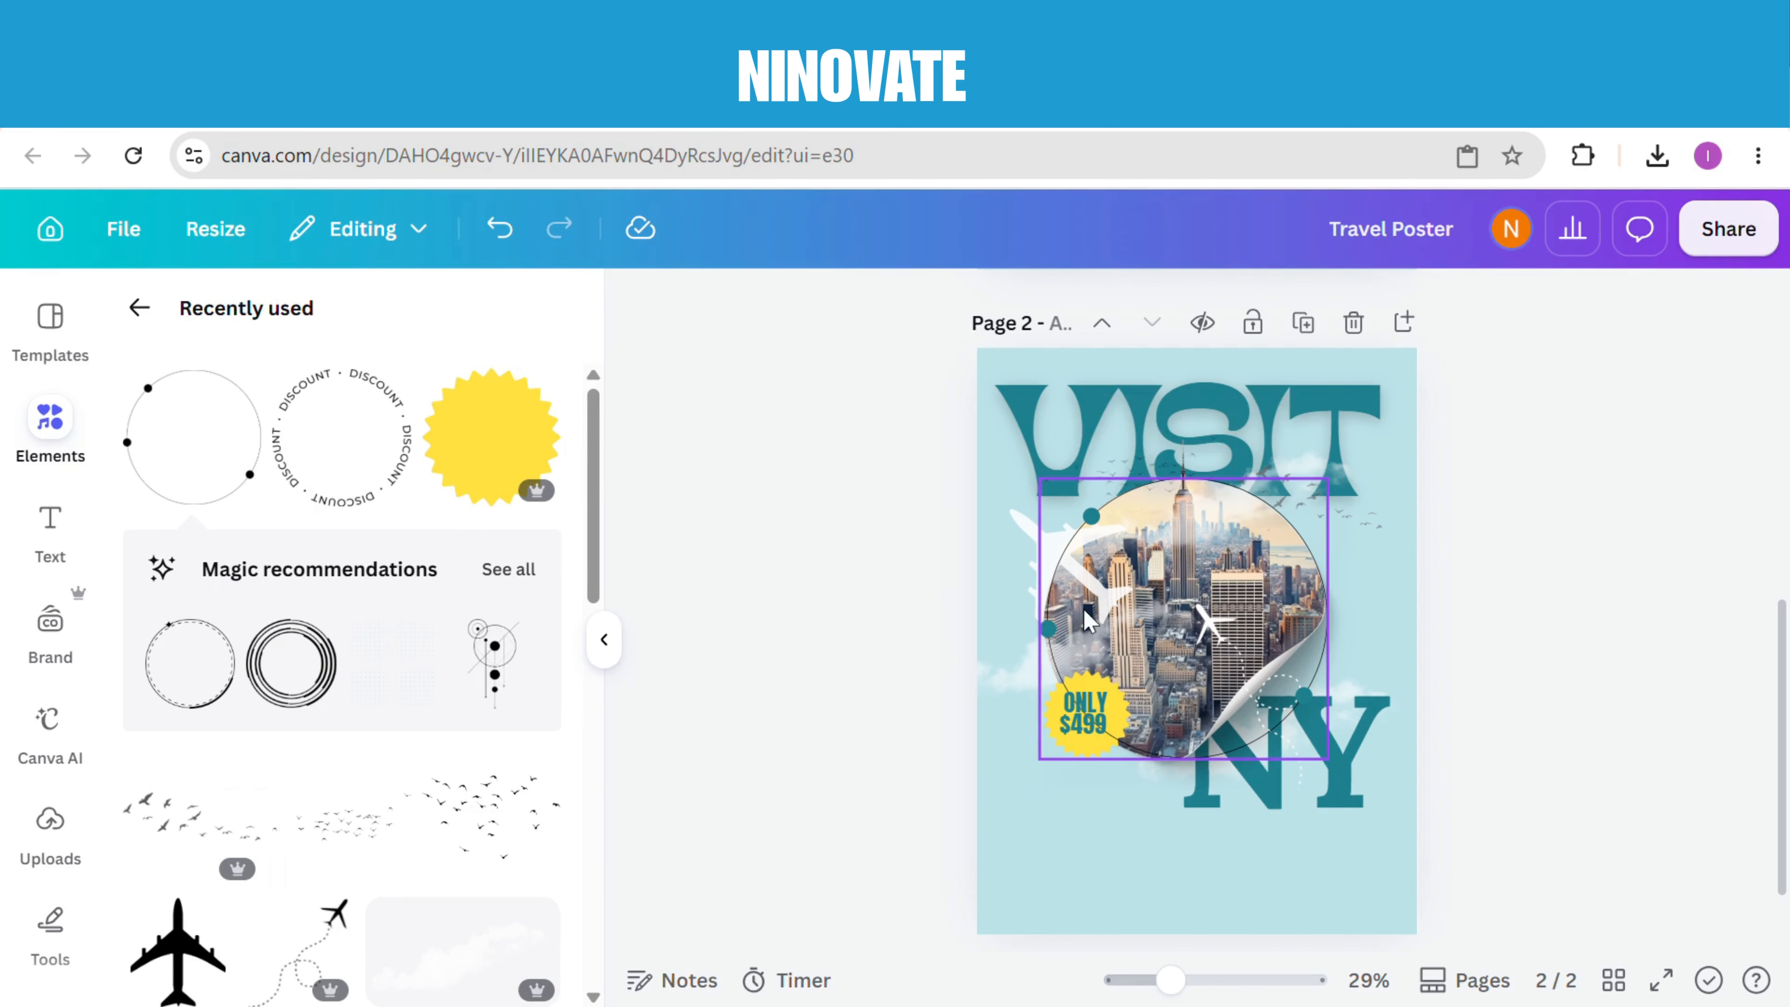
Step: Slightly enlarge the circle outline around the photo and rotate it a little counterclockwise
drag(1128, 625, 1137, 623)
click(873, 613)
click(1070, 608)
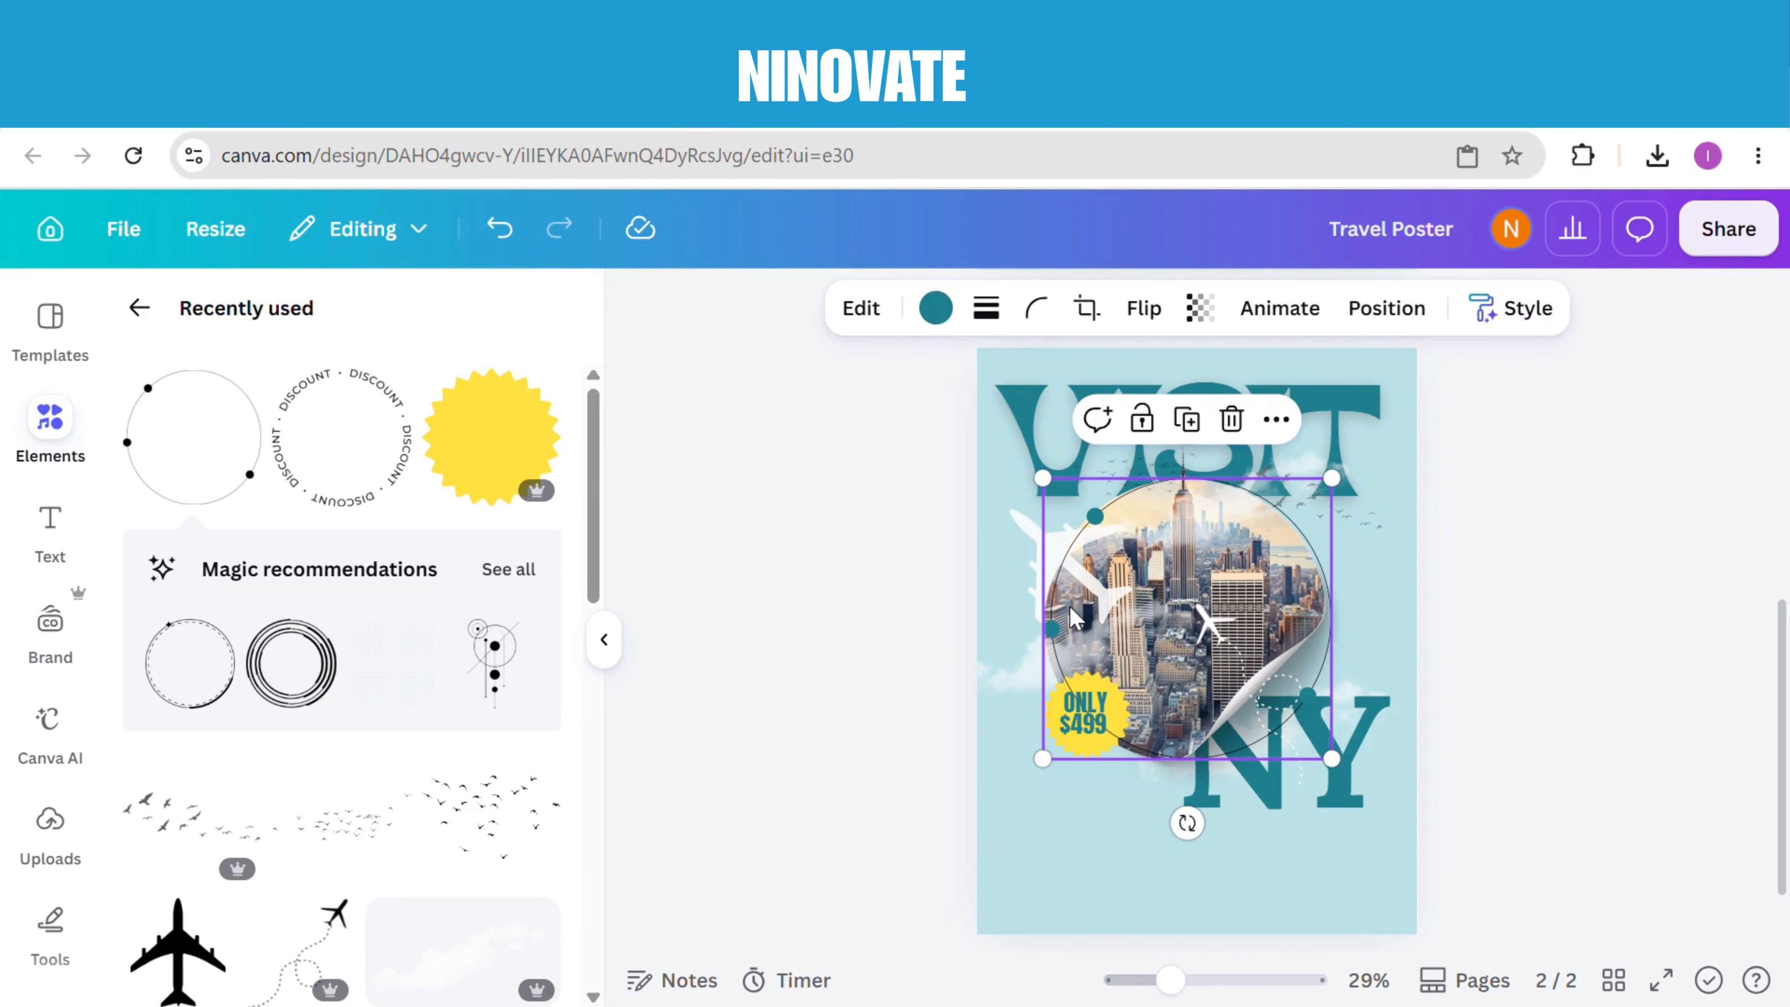
drag(1045, 483, 1041, 491)
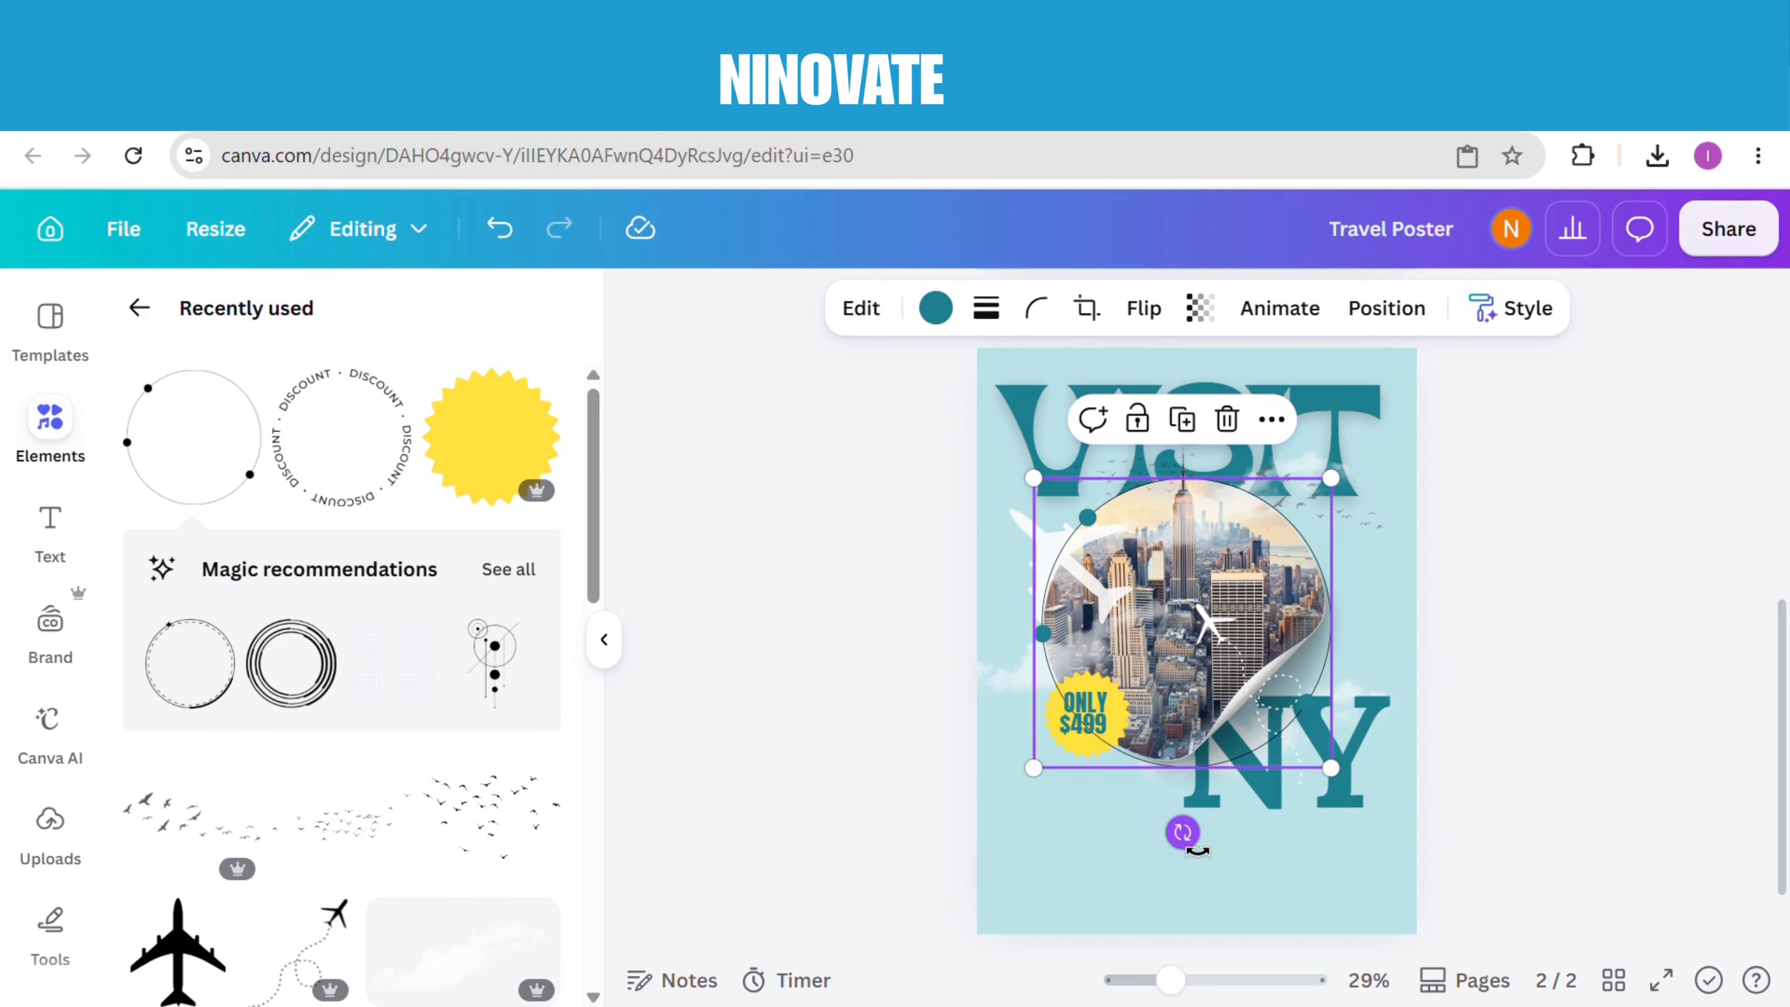
mouse_move(1197, 850)
mouse_down()
mouse_move(1224, 847)
mouse_move(1207, 834)
mouse_up()
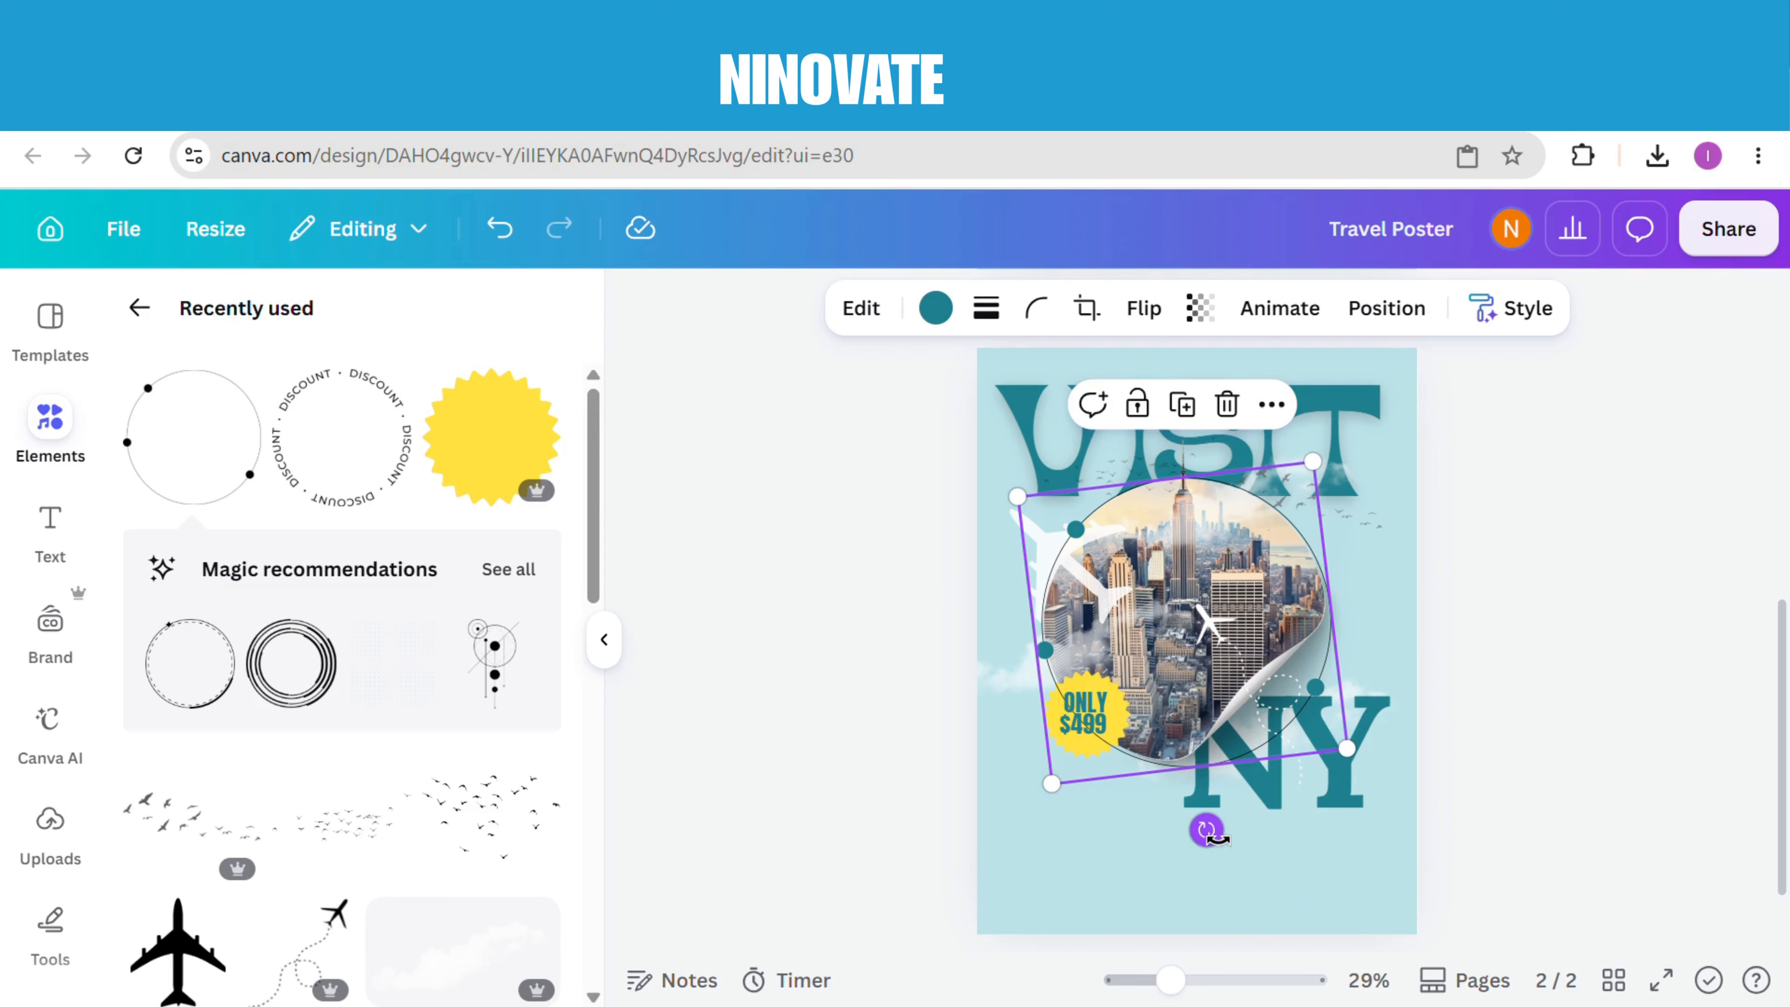
drag(1332, 470, 1331, 478)
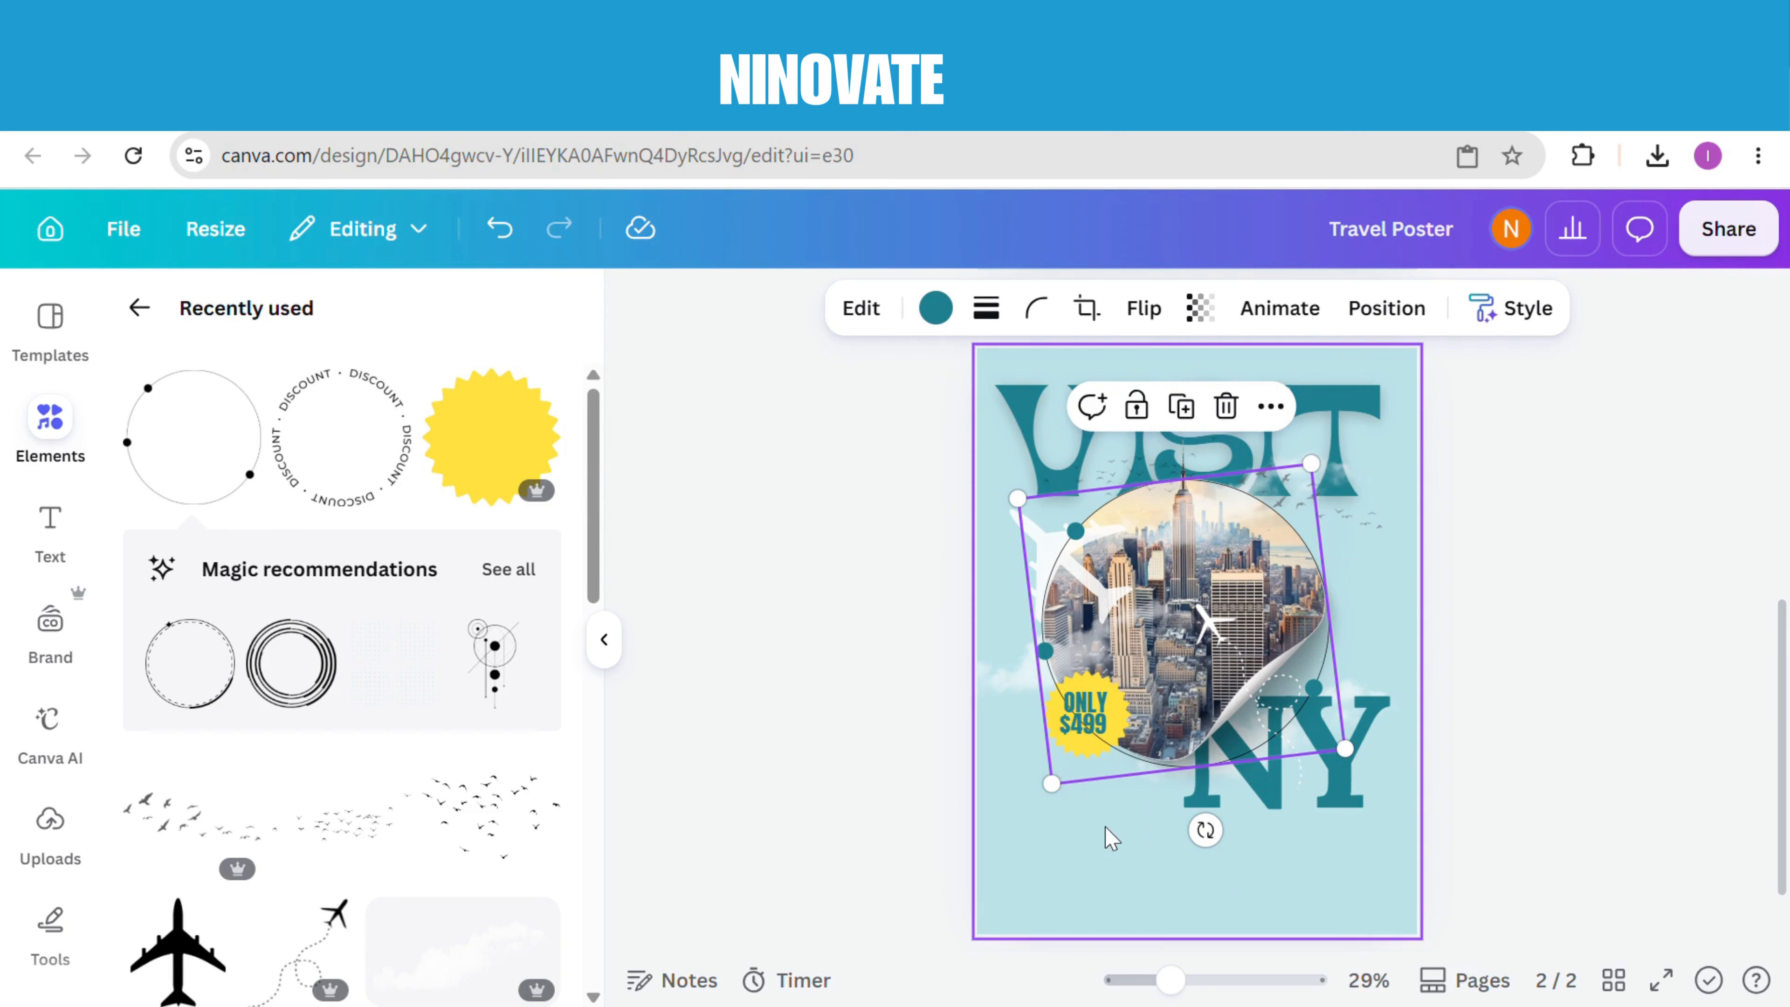
Step: Set the NY text's letter spacing to -8 and slightly resize the VISIT title
click(1092, 860)
click(1343, 783)
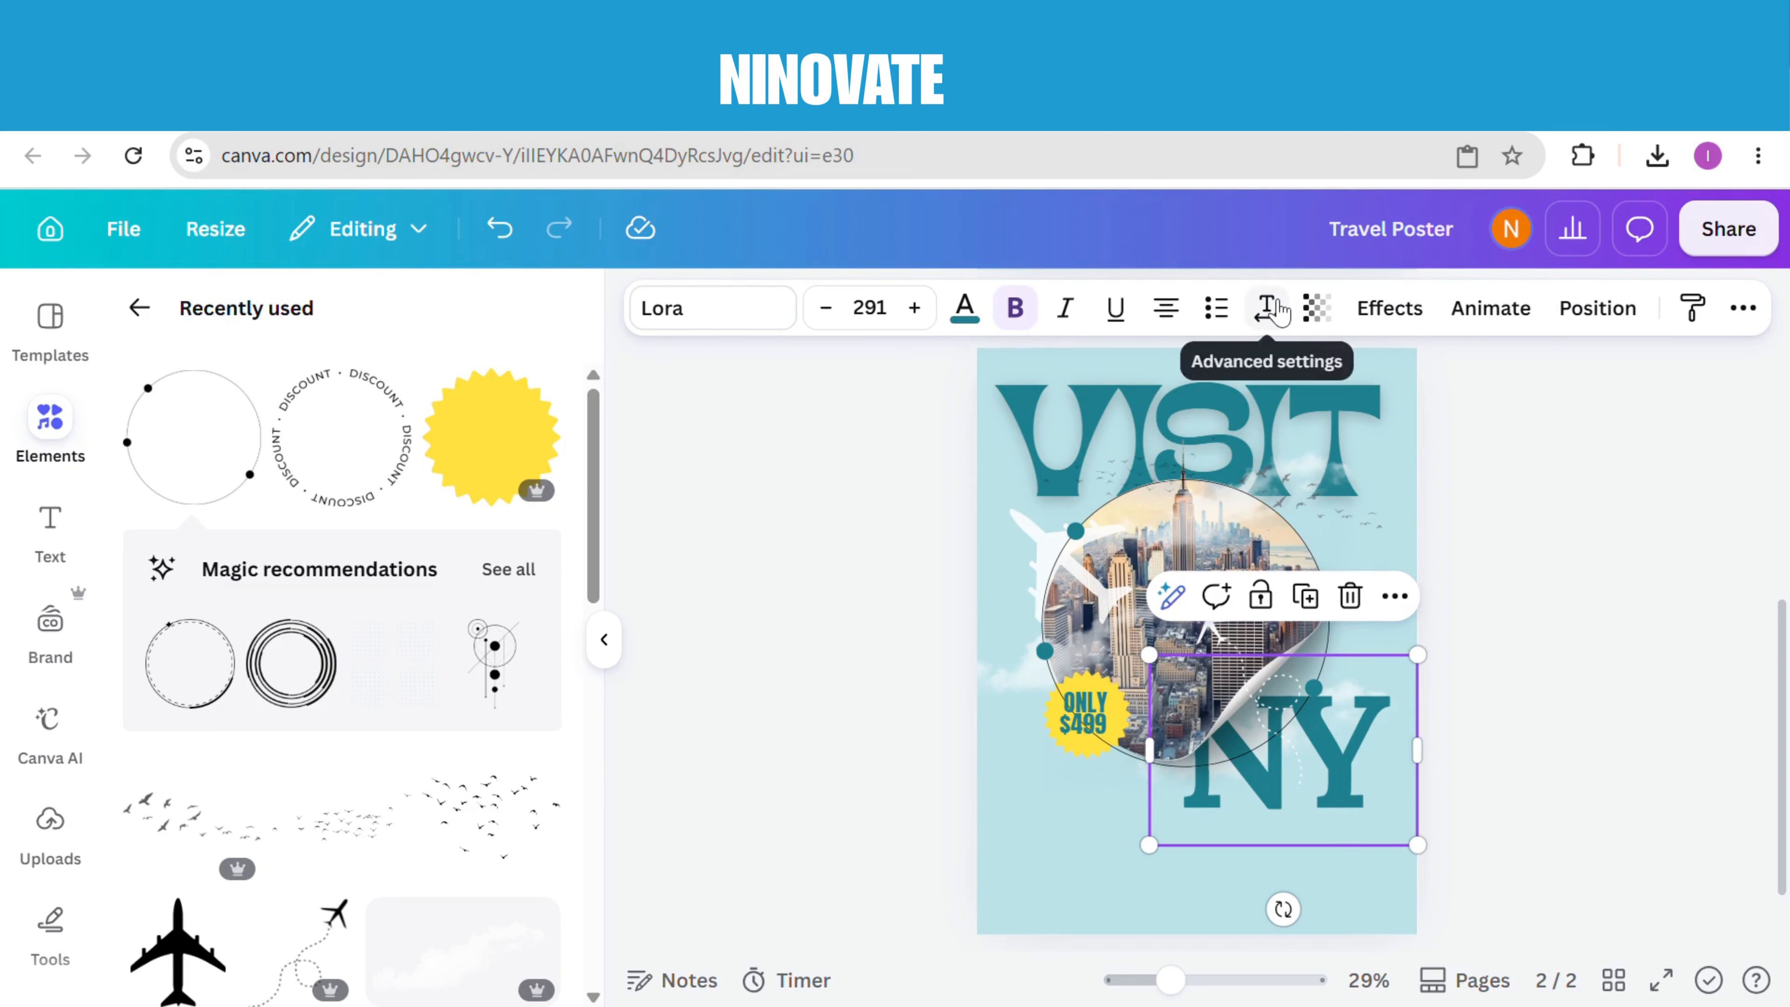
click(1267, 308)
drag(1174, 440, 1179, 443)
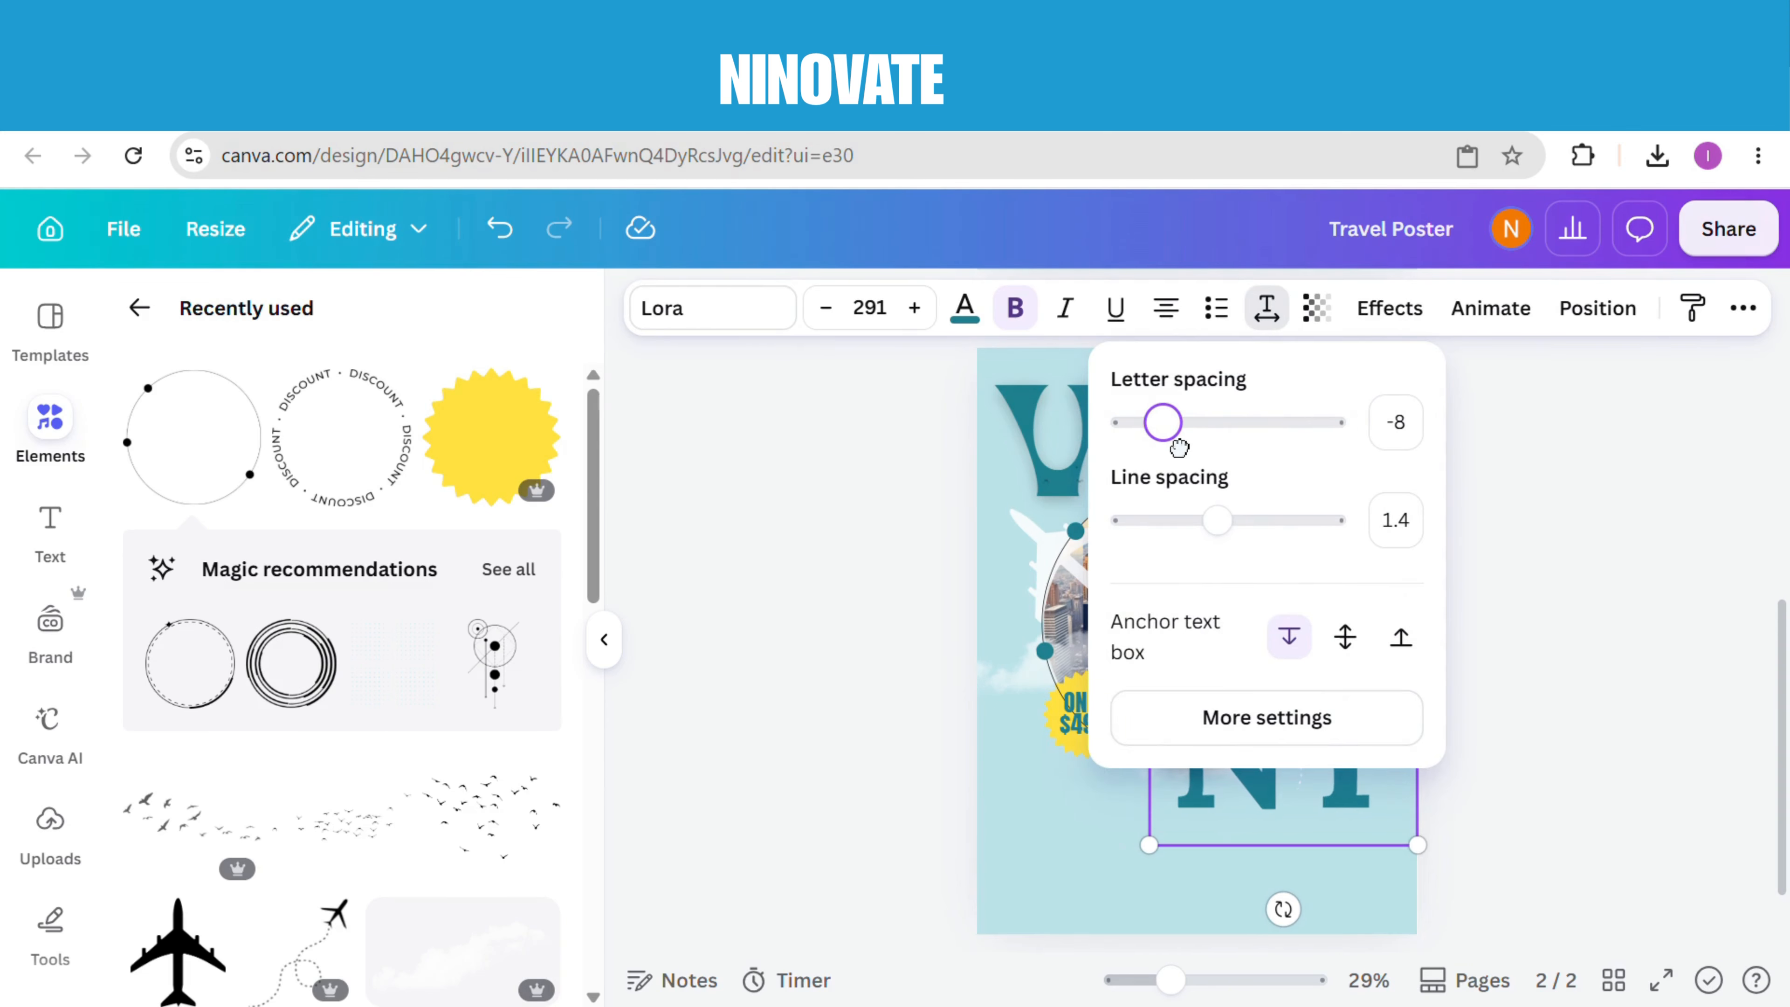
click(1064, 822)
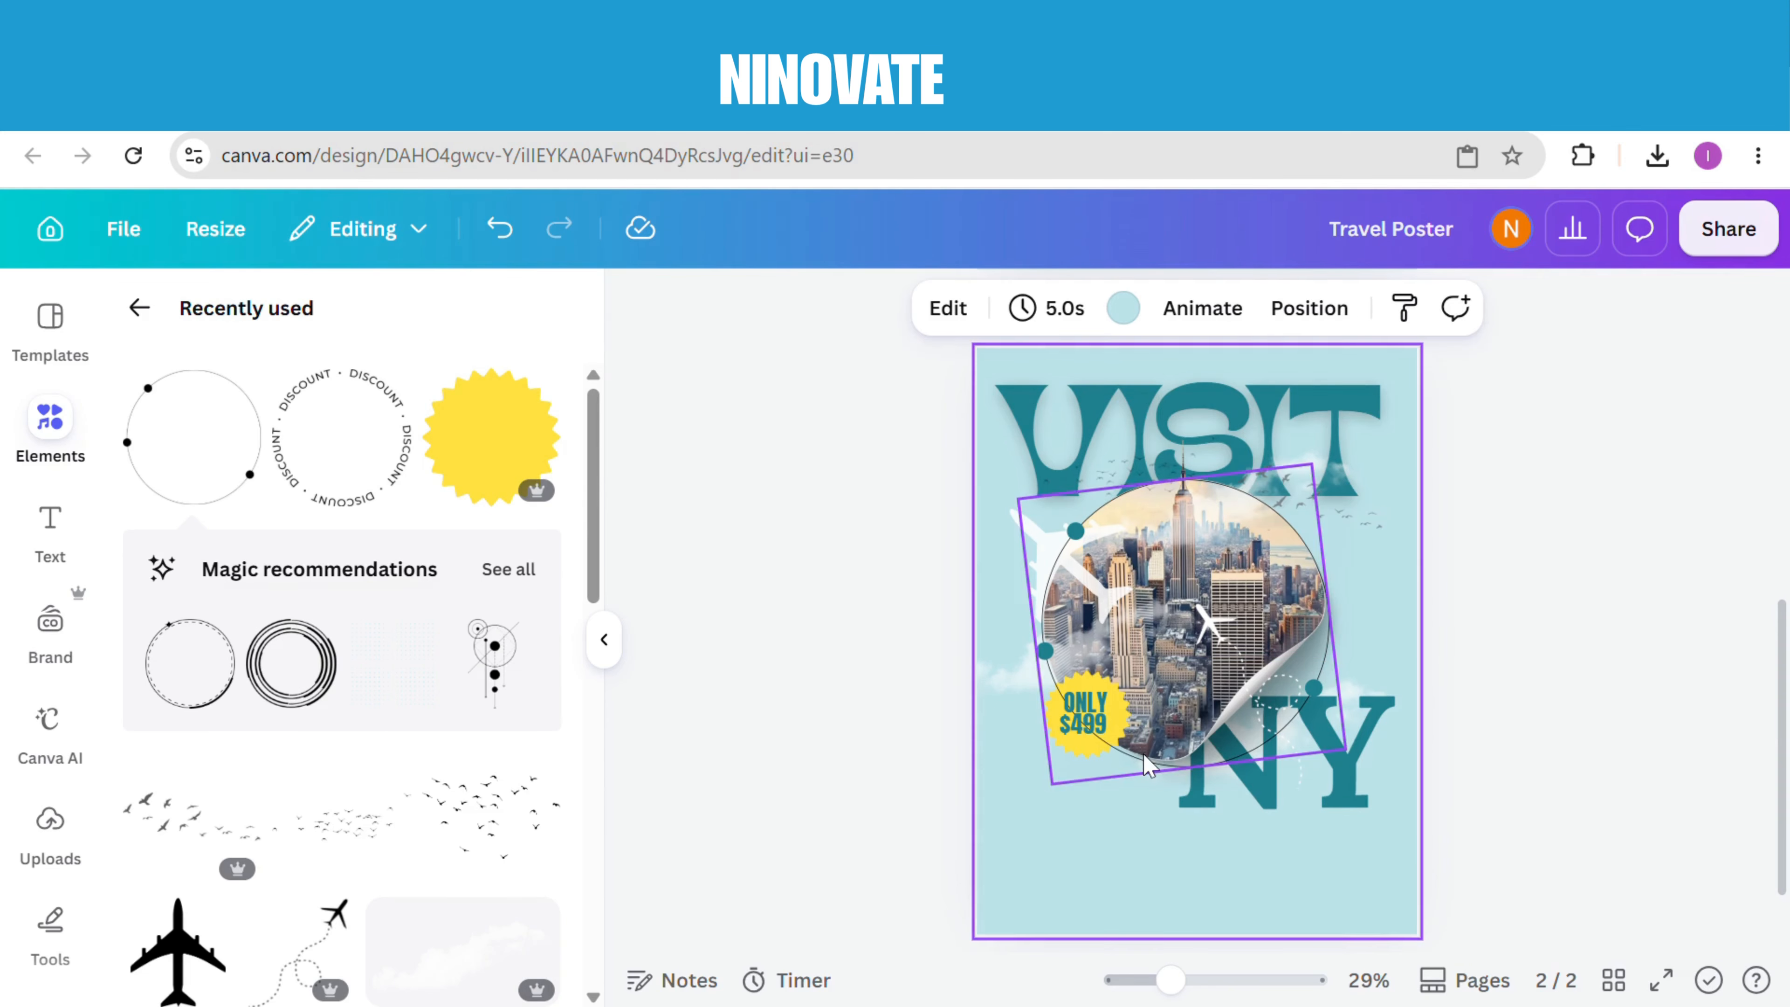
click(1306, 419)
drag(1414, 402, 1436, 387)
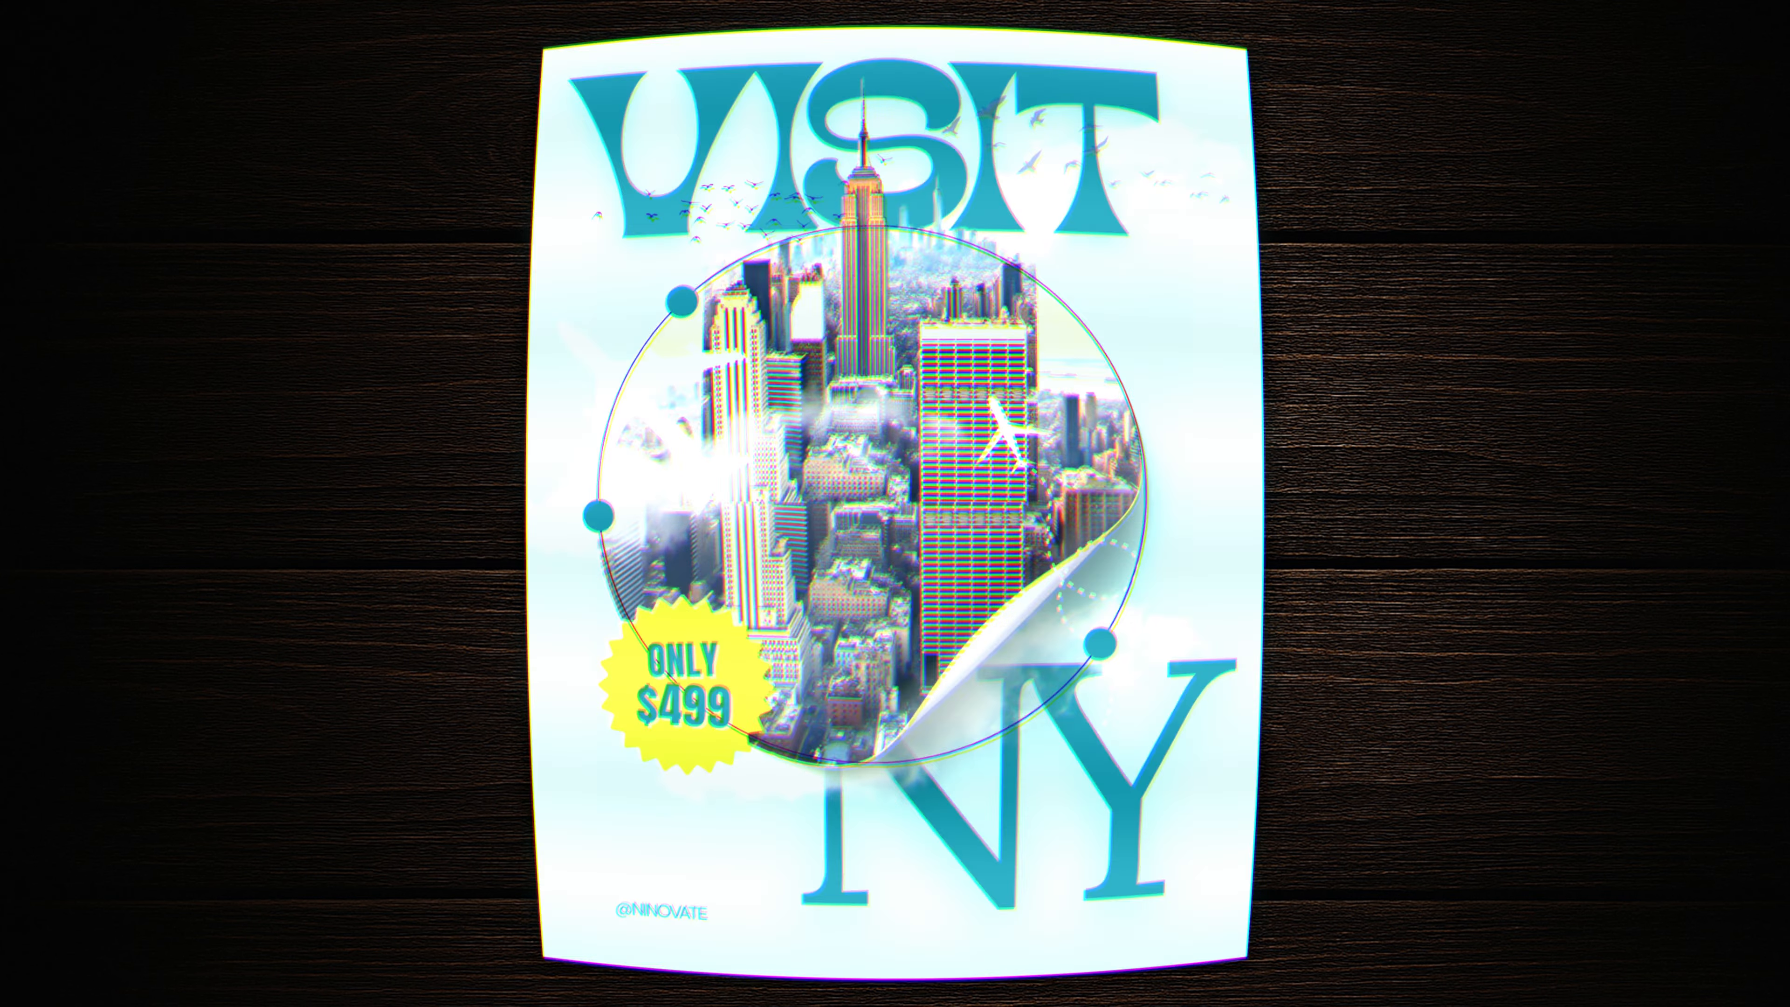